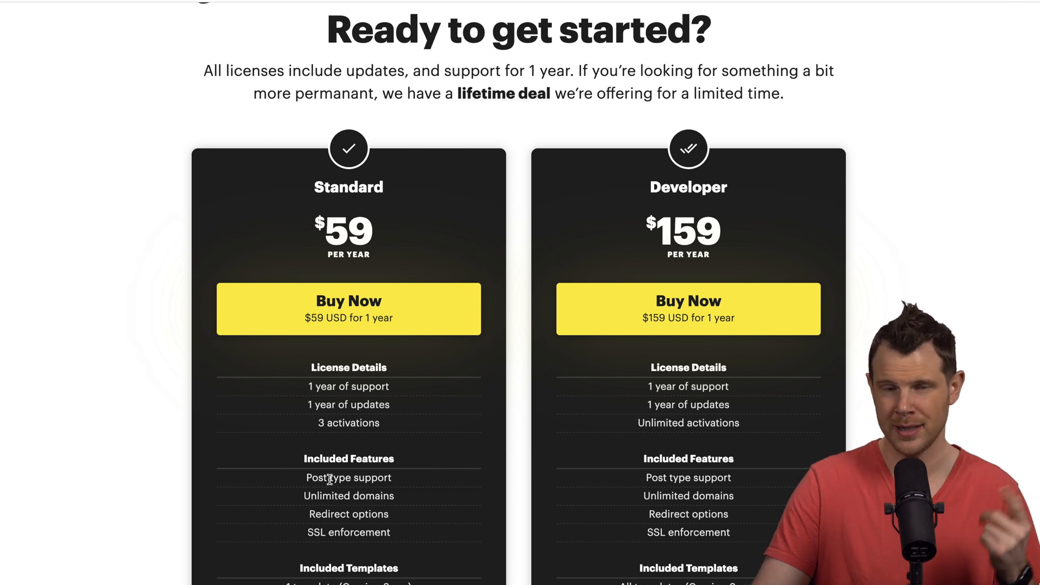
- Open the Landing Kit lifetime deal offer listing Standard at $59 and Developer at $159
{"action": "left_click", "coordinate": [499, 94]}
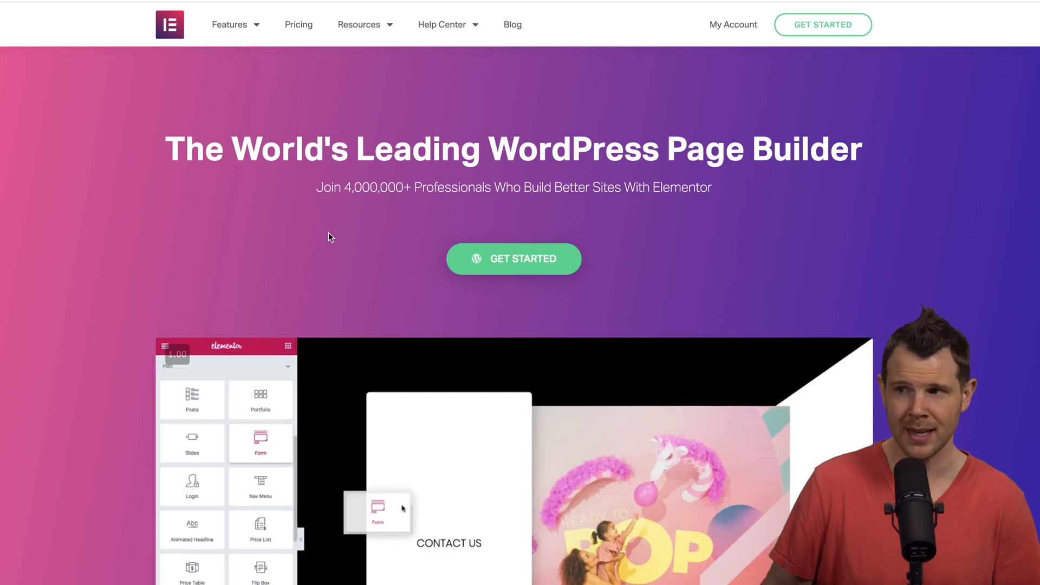
- Open Elementor's pricing page listing Personal $49, Plus $99 and Expert $199 per year
{"action": "left_click", "coordinate": [300, 27]}
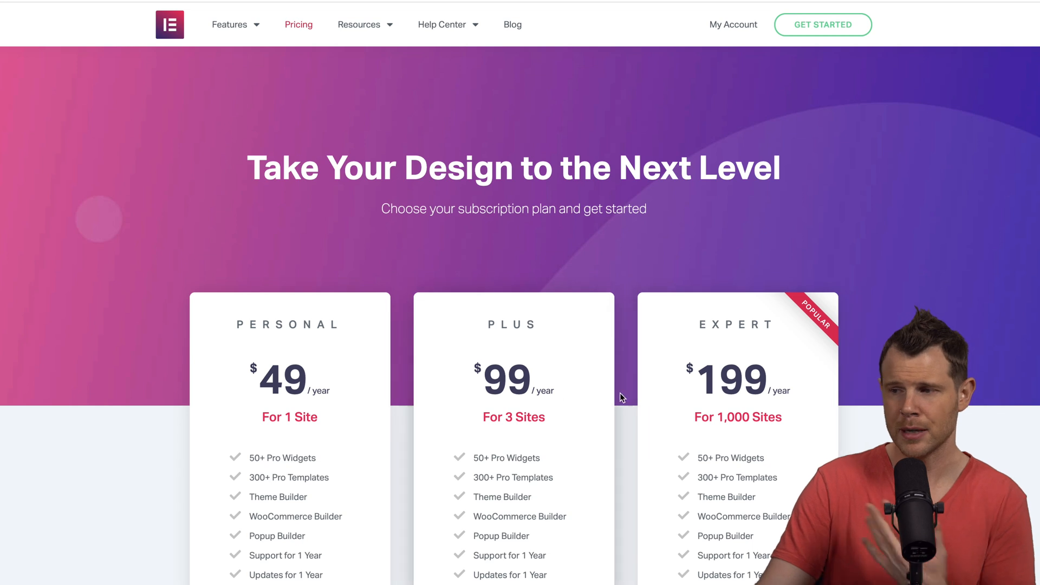
- Highlight the Expert, Personal and Plus yearly prices and their 1,000-site and single-site limits
{"action": "left_click_drag", "start_coordinate": [688, 392], "coordinate": [787, 391]}
{"action": "left_click_drag", "start_coordinate": [695, 417], "coordinate": [809, 423]}
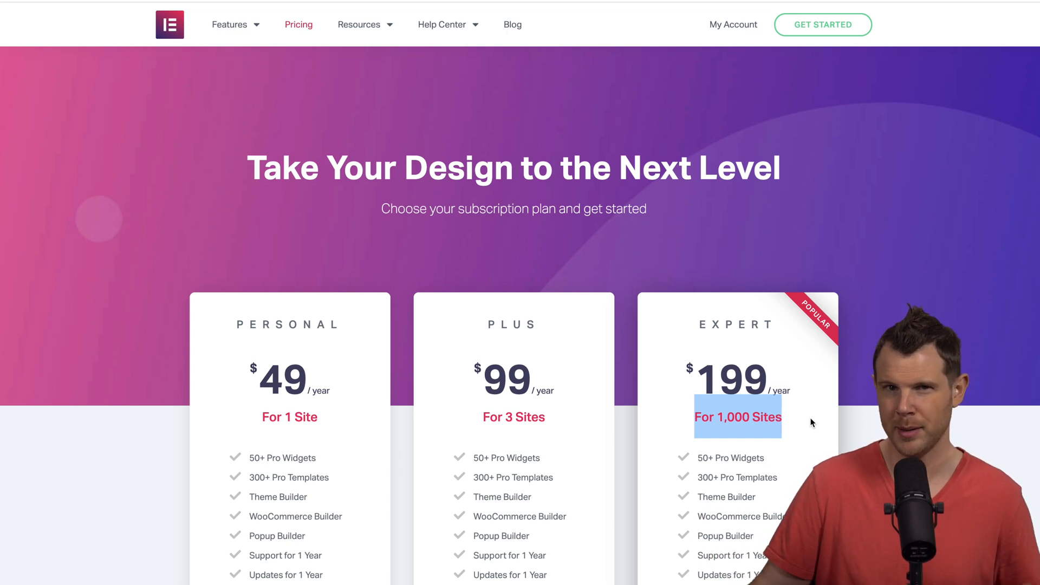
{"action": "left_click_drag", "start_coordinate": [330, 394], "coordinate": [262, 382]}
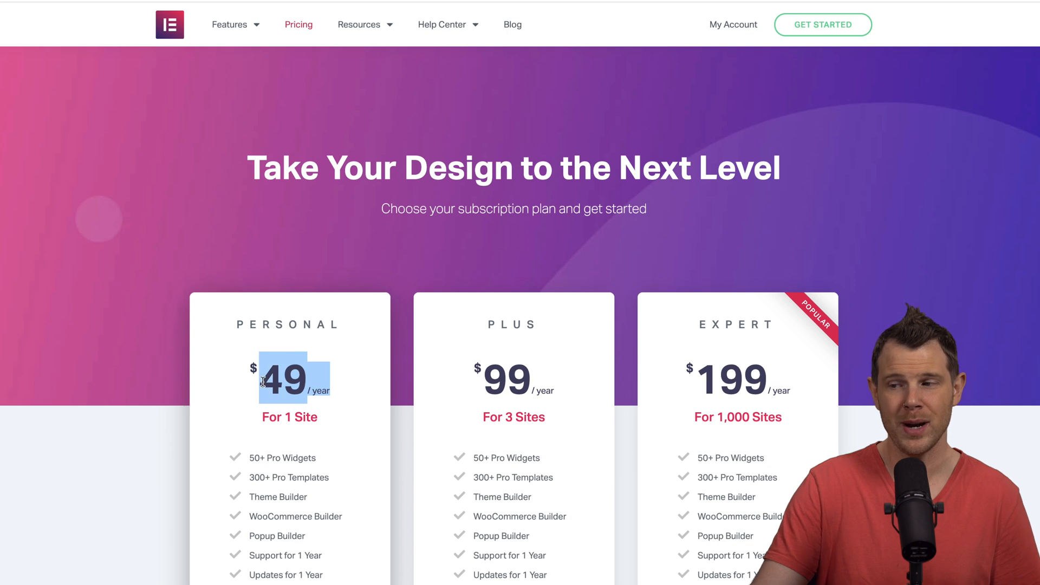
{"action": "left_click_drag", "start_coordinate": [263, 420], "coordinate": [292, 413]}
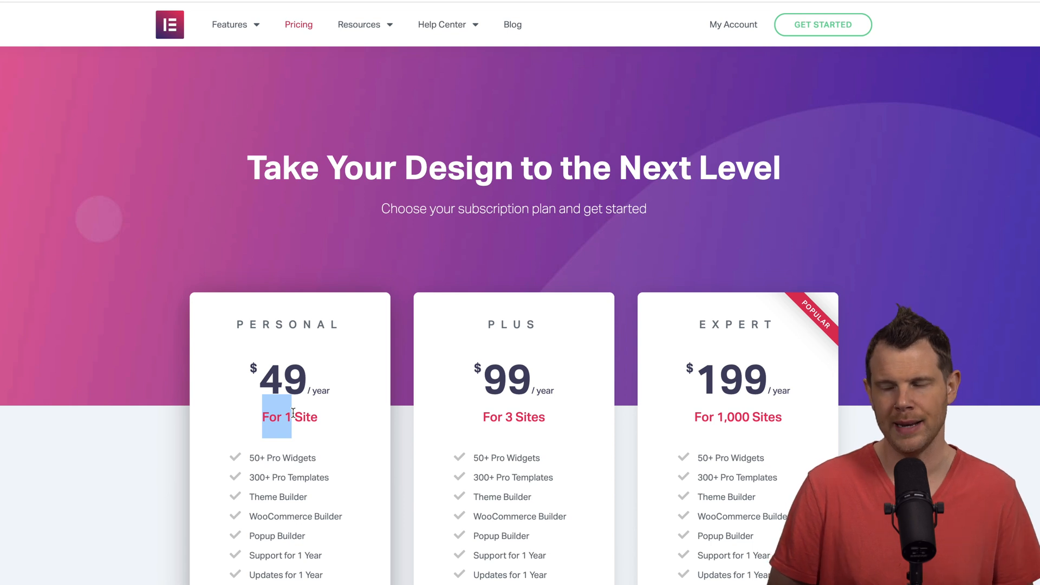
{"action": "left_click_drag", "start_coordinate": [539, 386], "coordinate": [484, 382]}
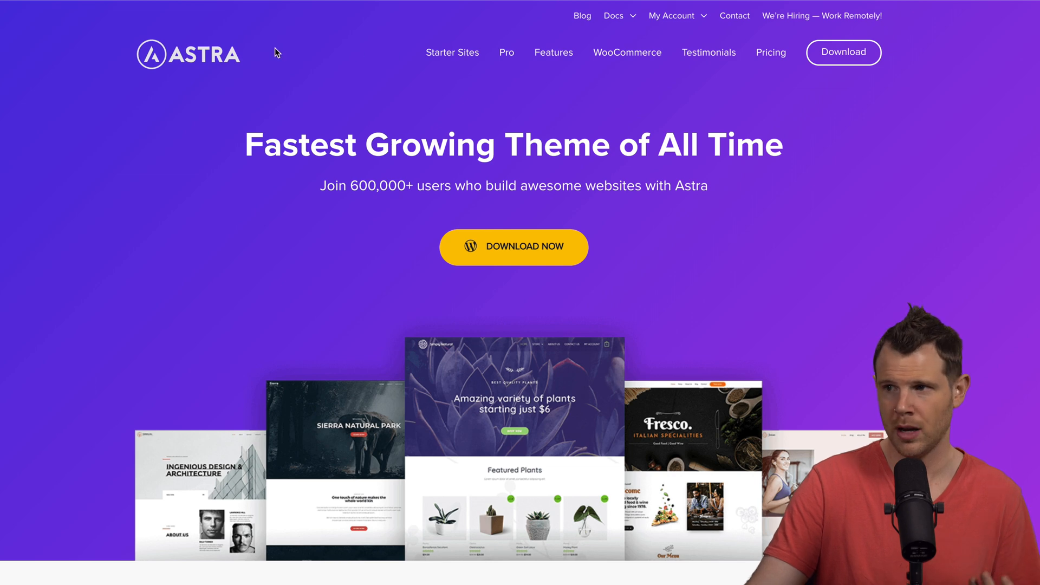
- Browse Astra's starter-site templates filtered to Elementor, such as Outdoor Adventure and Pet Care
{"action": "left_click", "coordinate": [464, 54]}
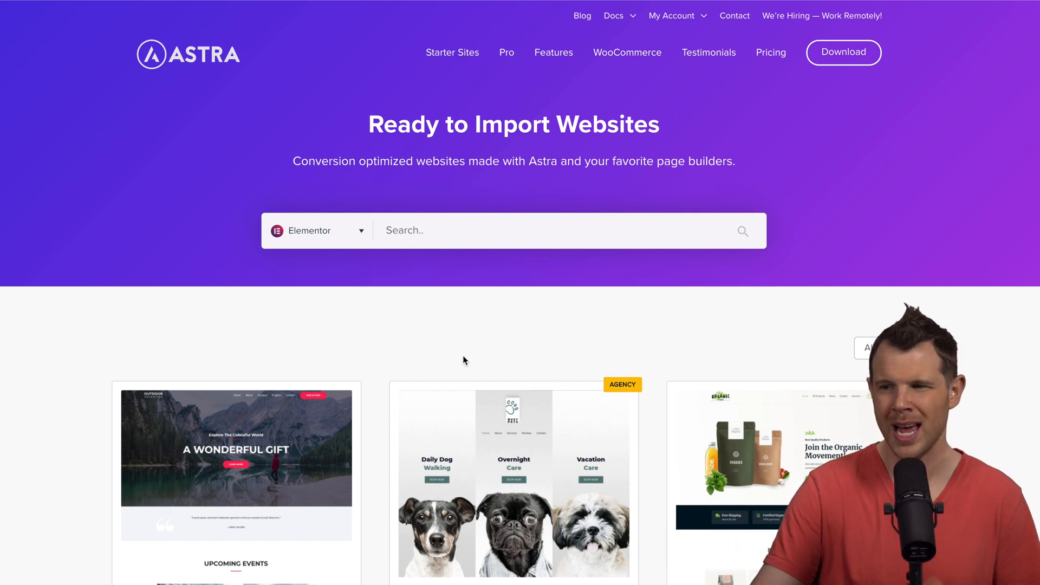
{"action": "left_click", "coordinate": [345, 236]}
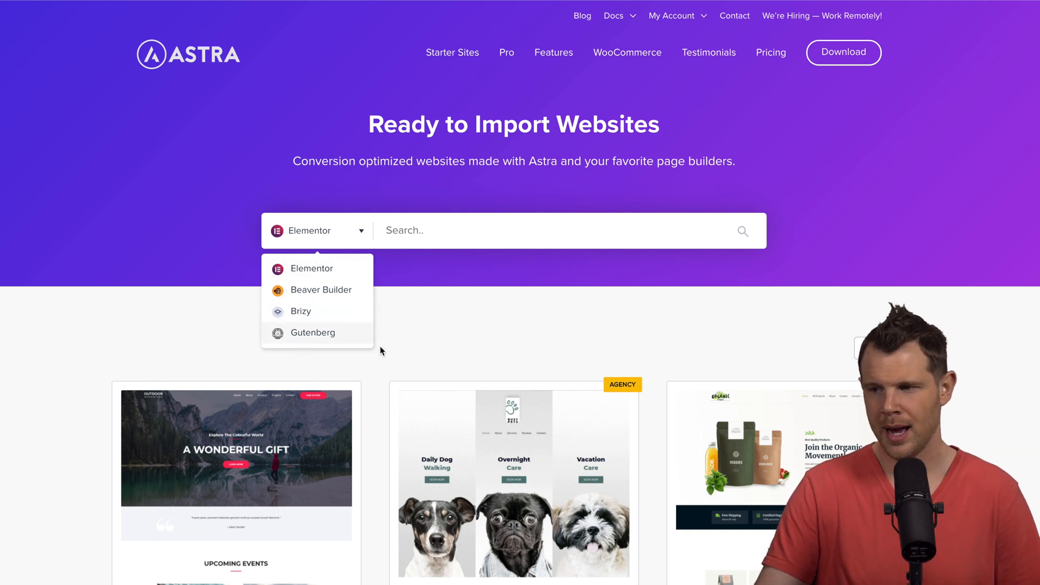
{"action": "left_click", "coordinate": [540, 320]}
{"action": "scroll", "coordinate": [540, 316], "scroll_direction": "down", "scroll_amount": 5}
{"action": "scroll", "coordinate": [573, 414], "scroll_direction": "down", "scroll_amount": 2}
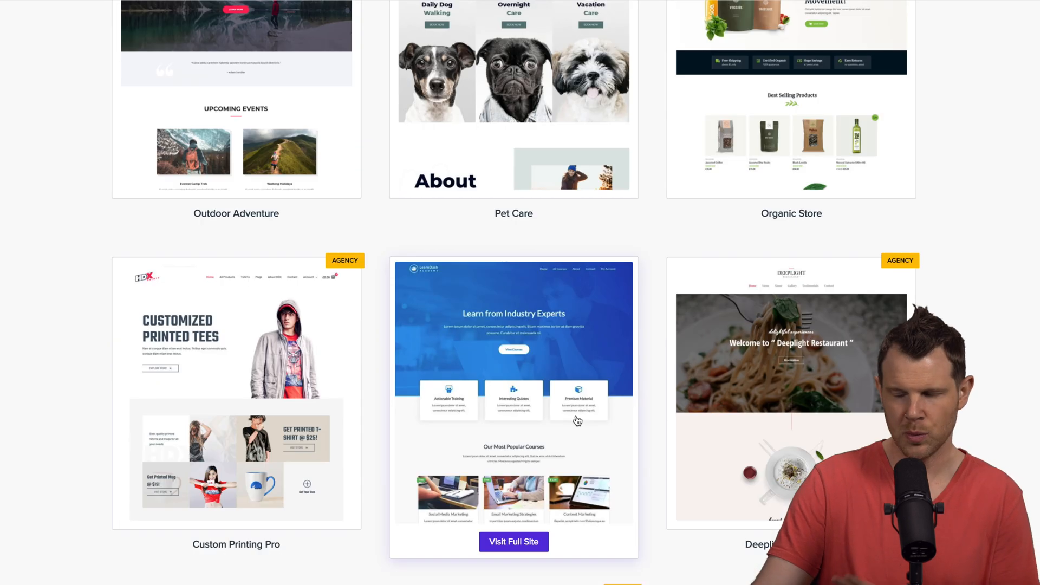
{"action": "scroll", "coordinate": [575, 416], "scroll_direction": "down", "scroll_amount": 4}
{"action": "scroll", "coordinate": [577, 416], "scroll_direction": "down", "scroll_amount": 4}
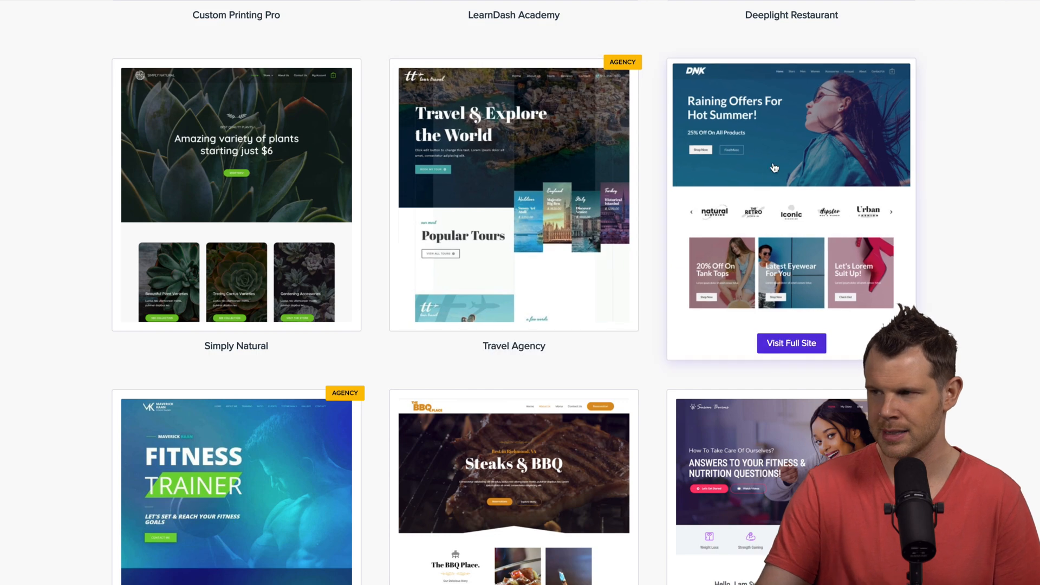
{"action": "scroll", "coordinate": [773, 287], "scroll_direction": "down", "scroll_amount": 3}
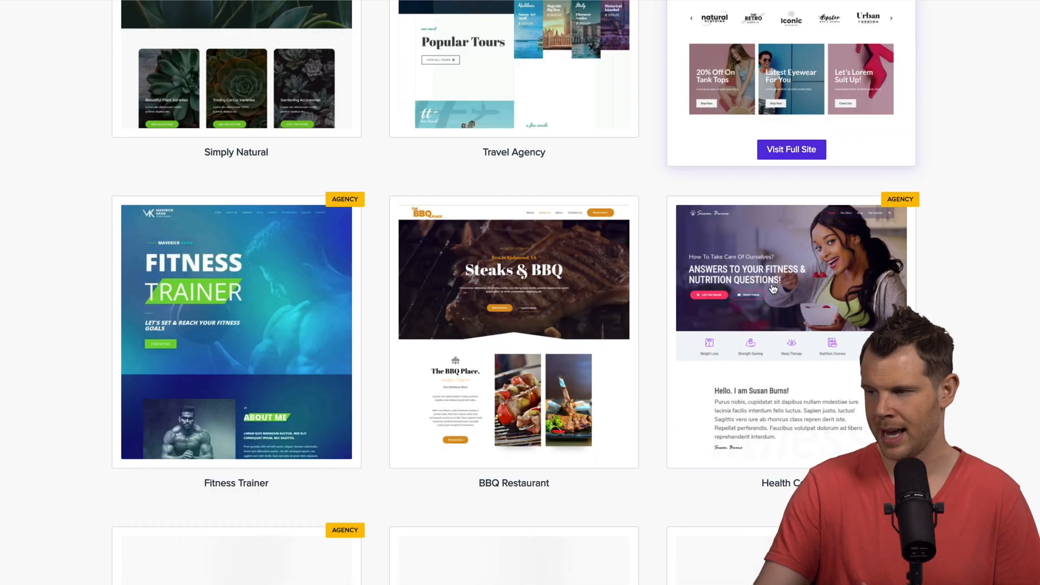
{"action": "scroll", "coordinate": [783, 311], "scroll_direction": "down", "scroll_amount": 6}
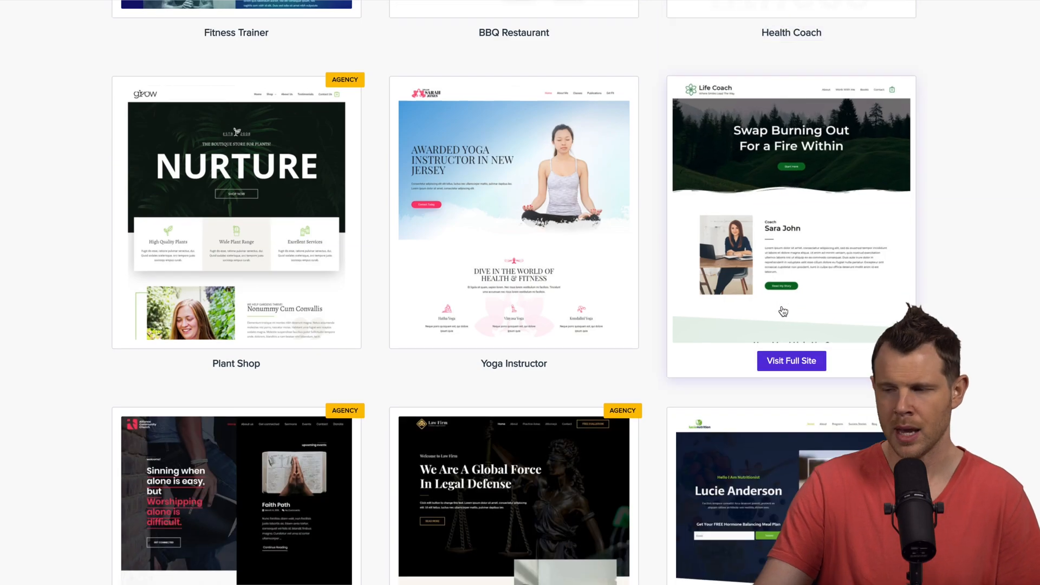
{"action": "scroll", "coordinate": [783, 311], "scroll_direction": "up", "scroll_amount": 7}
{"action": "scroll", "coordinate": [773, 331], "scroll_direction": "up", "scroll_amount": 10}
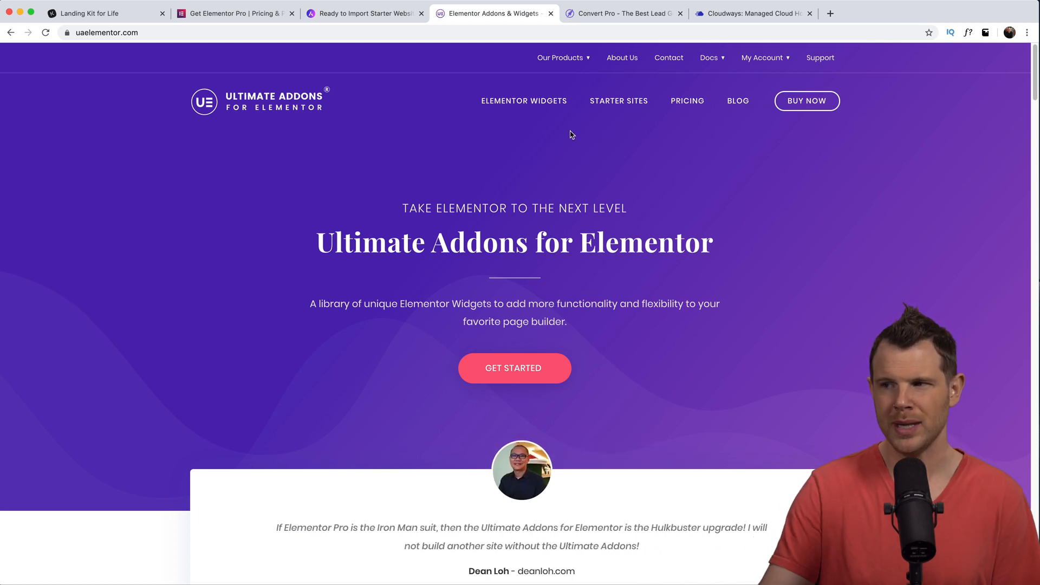
- Open and read through Ultimate Addons' FAQ widget feature page from the Elementor Widgets menu
{"action": "left_click", "coordinate": [540, 103]}
{"action": "left_click", "coordinate": [913, 109]}
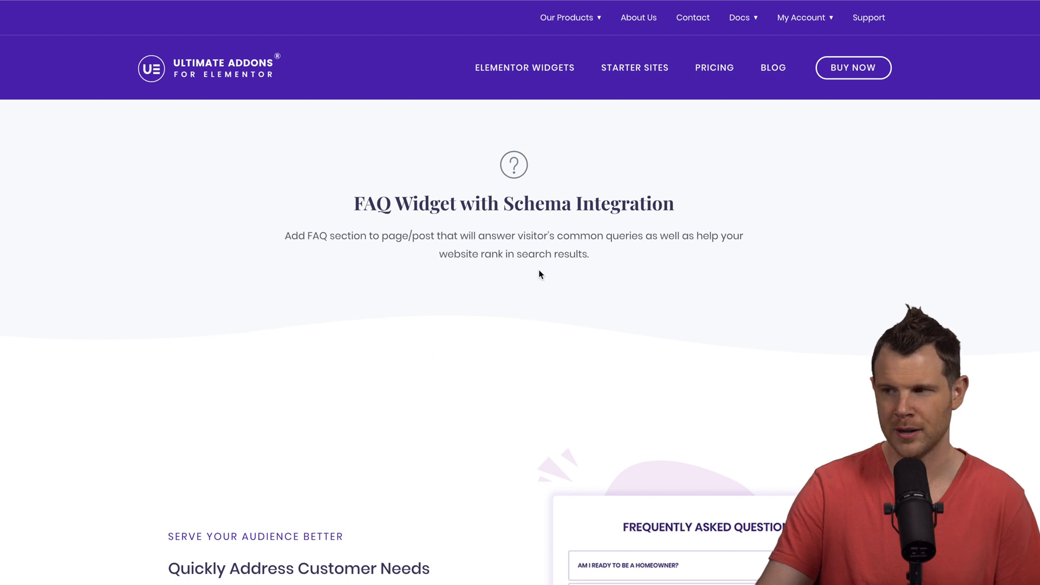
{"action": "left_click_drag", "start_coordinate": [489, 205], "coordinate": [555, 204]}
{"action": "left_click", "coordinate": [691, 197]}
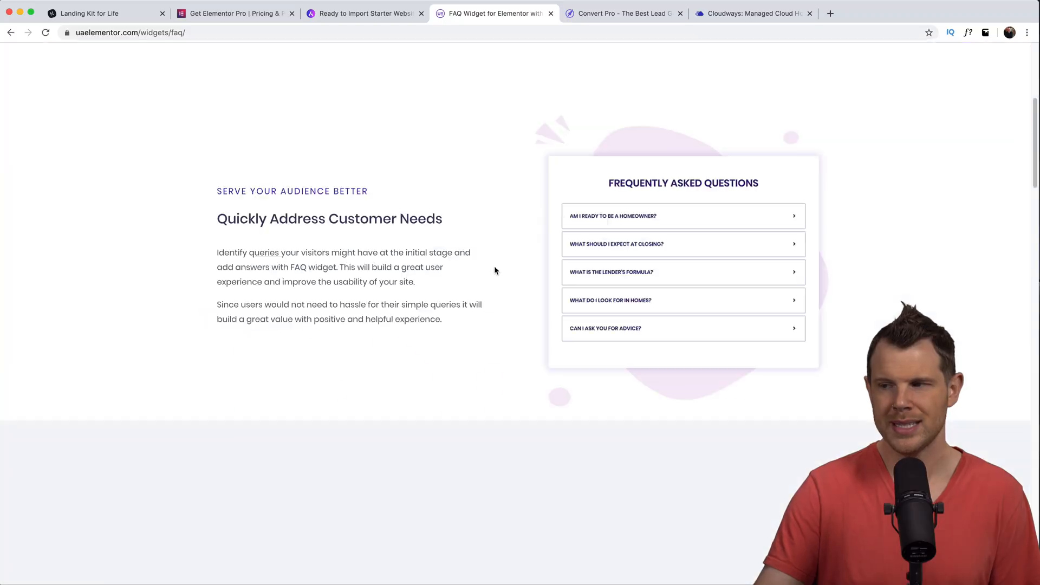
{"action": "scroll", "coordinate": [495, 276], "scroll_direction": "down", "scroll_amount": 7}
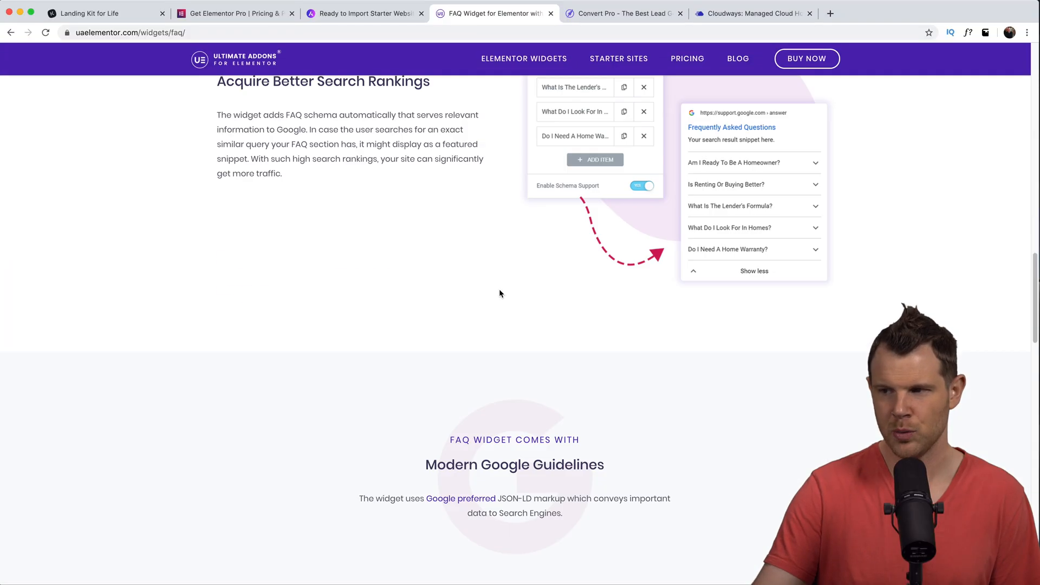
{"action": "scroll", "coordinate": [499, 303], "scroll_direction": "down", "scroll_amount": 13}
{"action": "scroll", "coordinate": [498, 317], "scroll_direction": "up", "scroll_amount": 5}
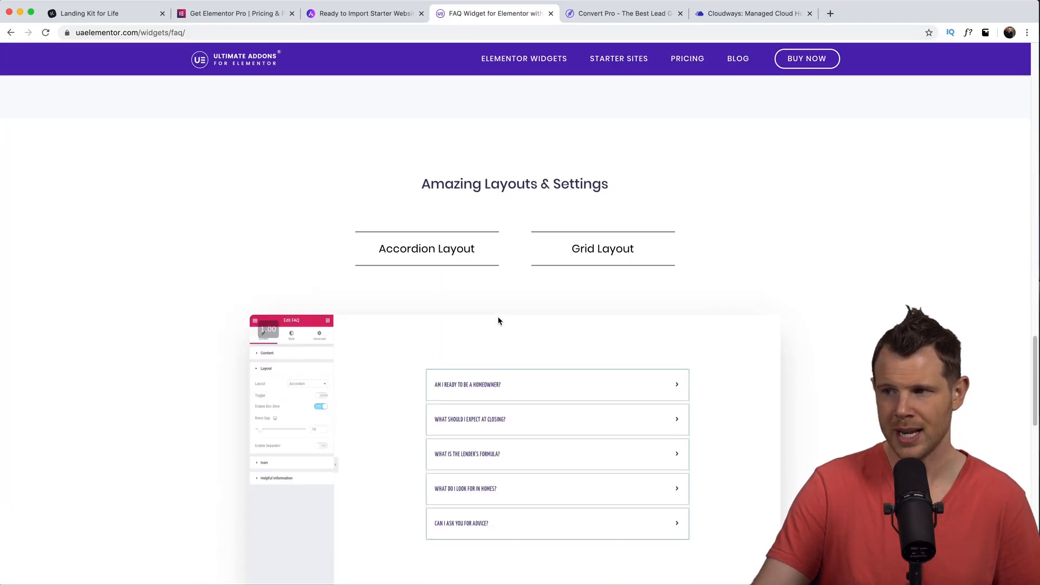
{"action": "scroll", "coordinate": [623, 344], "scroll_direction": "down", "scroll_amount": 2}
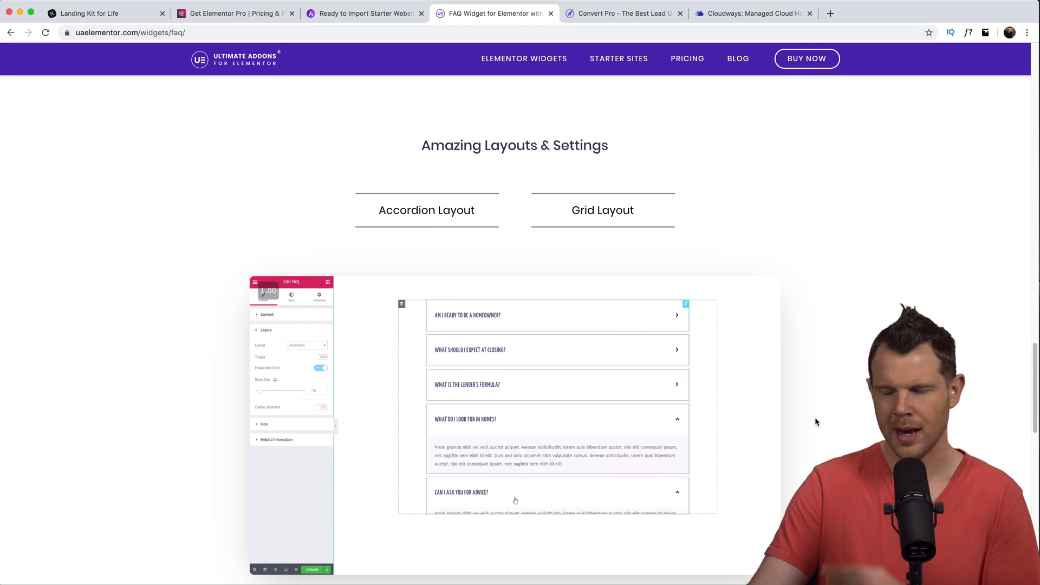
{"action": "scroll", "coordinate": [812, 420], "scroll_direction": "up", "scroll_amount": 20}
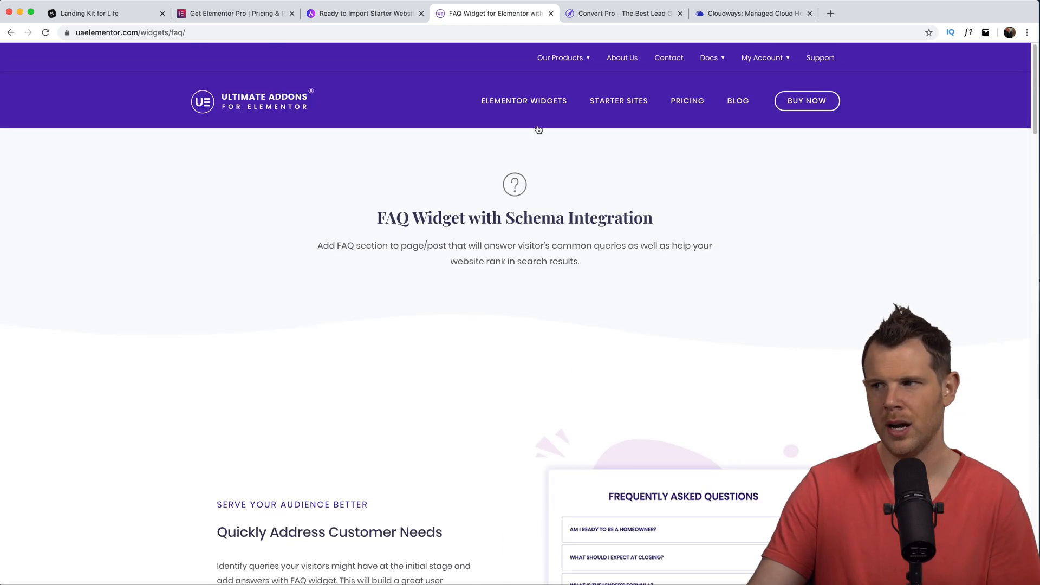
{"action": "left_click", "coordinate": [541, 103]}
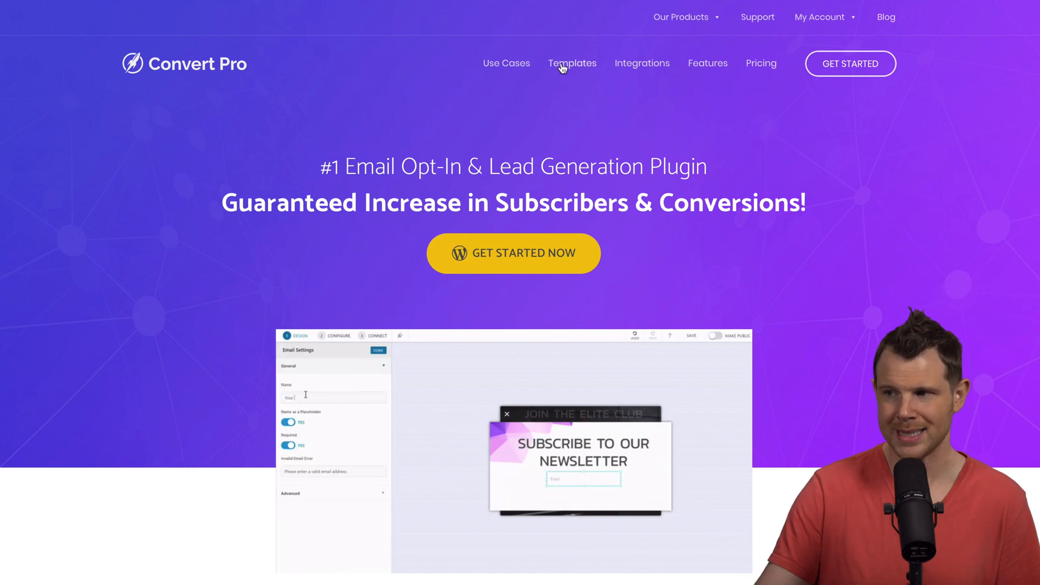
{"action": "left_click", "coordinate": [636, 68]}
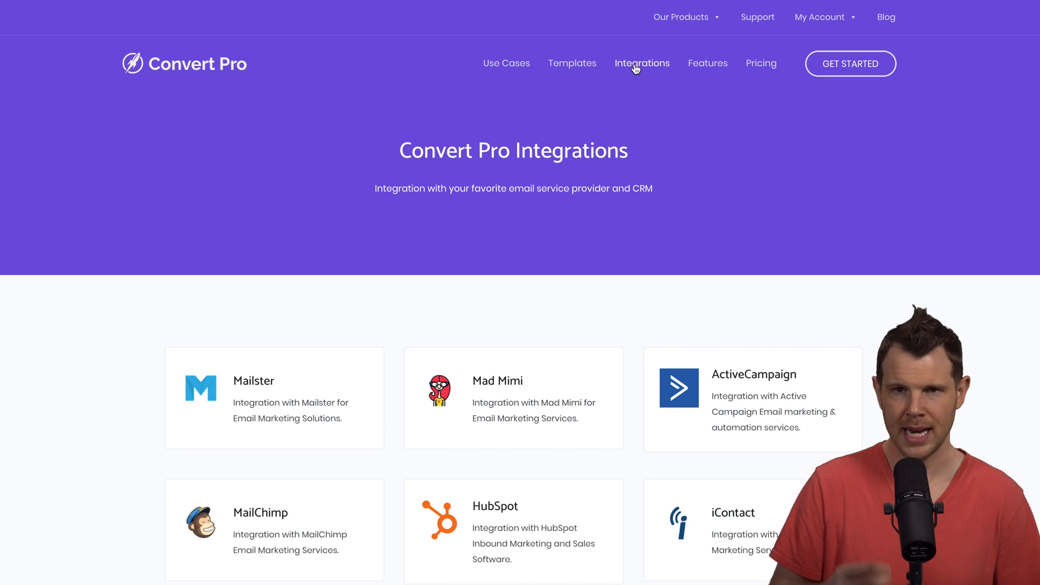
{"action": "scroll", "coordinate": [642, 115], "scroll_direction": "down", "scroll_amount": 12}
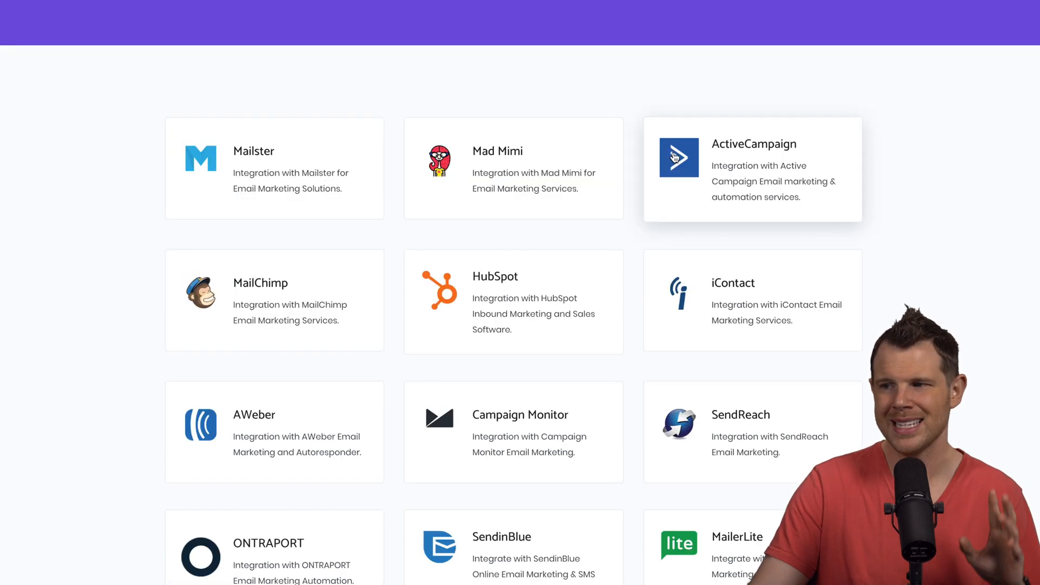
{"action": "scroll", "coordinate": [674, 158], "scroll_direction": "down", "scroll_amount": 10}
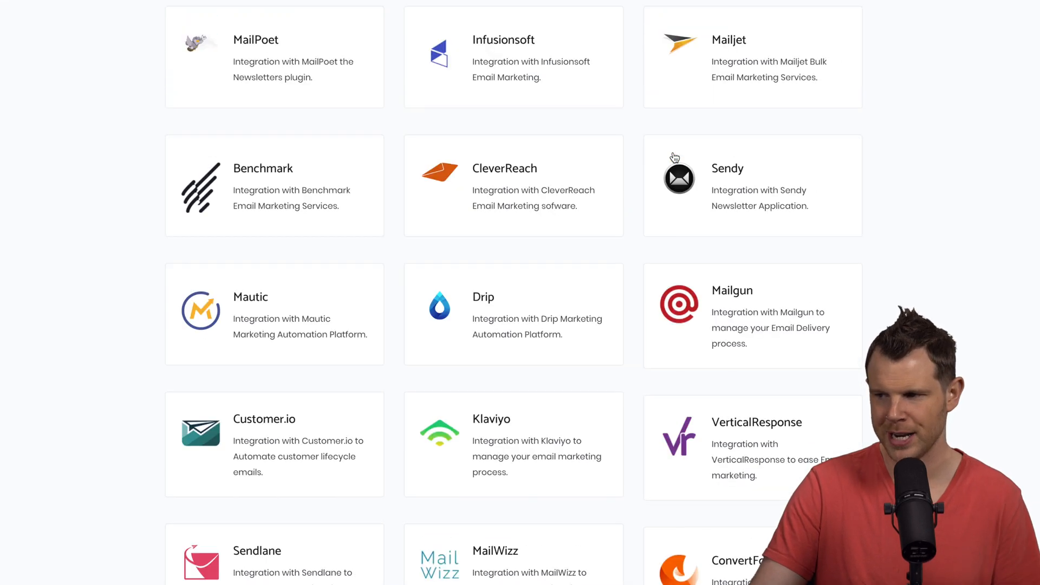
{"action": "scroll", "coordinate": [674, 157], "scroll_direction": "down", "scroll_amount": 3}
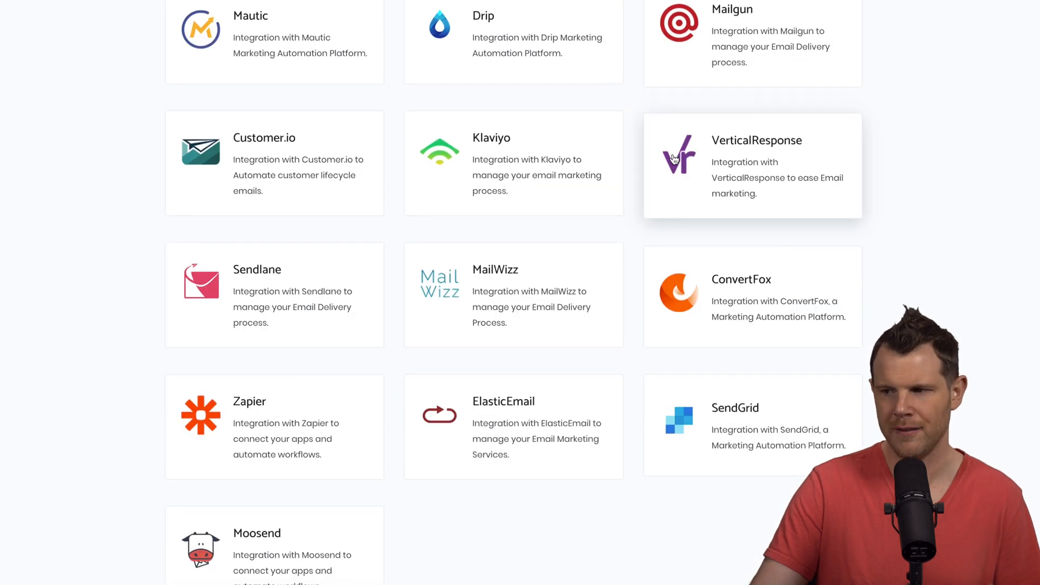
{"action": "scroll", "coordinate": [807, 265], "scroll_direction": "up", "scroll_amount": 4}
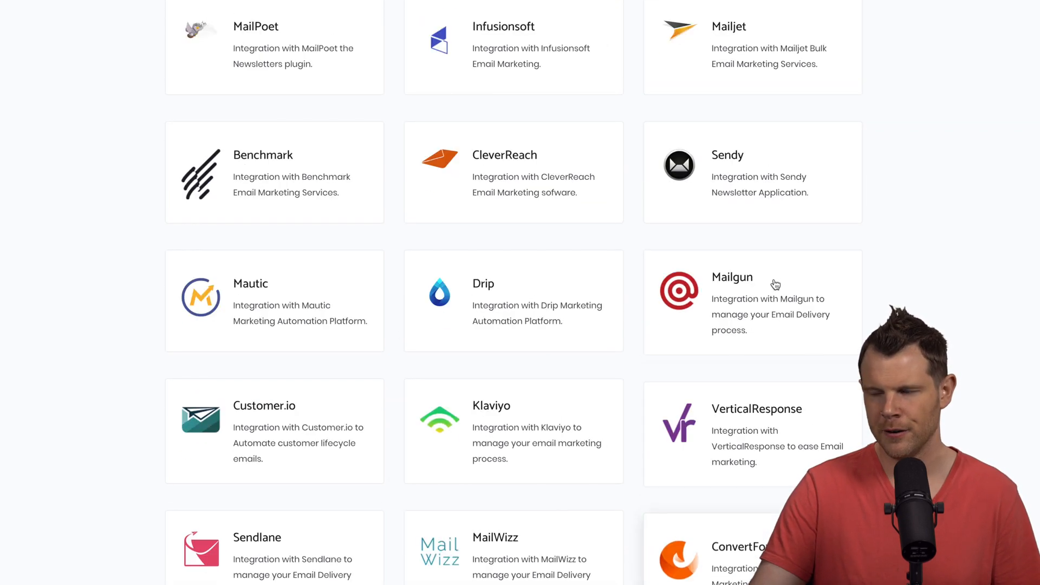
{"action": "scroll", "coordinate": [719, 188], "scroll_direction": "up", "scroll_amount": 4}
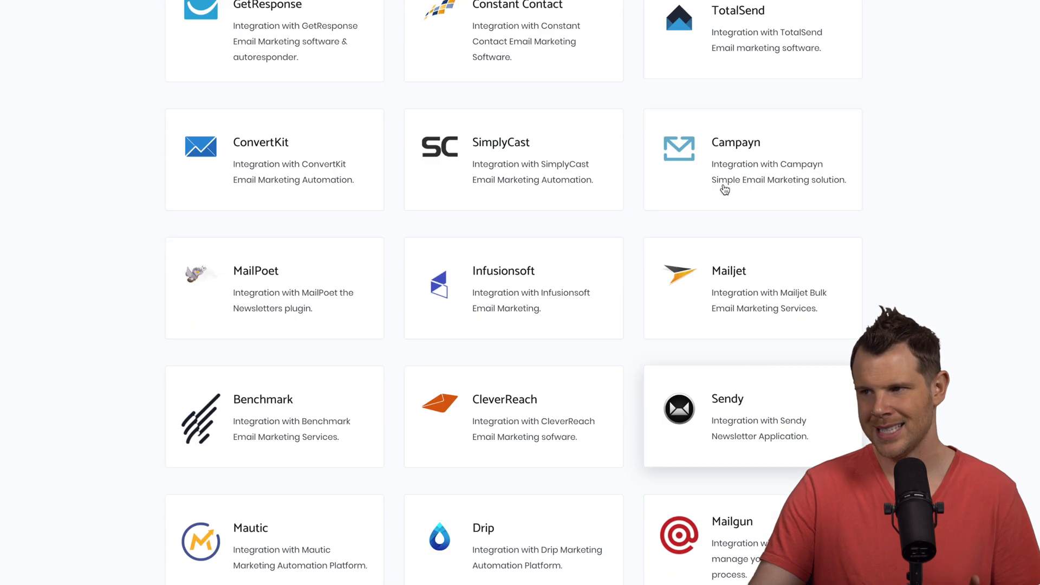
{"action": "scroll", "coordinate": [262, 204], "scroll_direction": "up", "scroll_amount": 1}
{"action": "scroll", "coordinate": [269, 221], "scroll_direction": "up", "scroll_amount": 4}
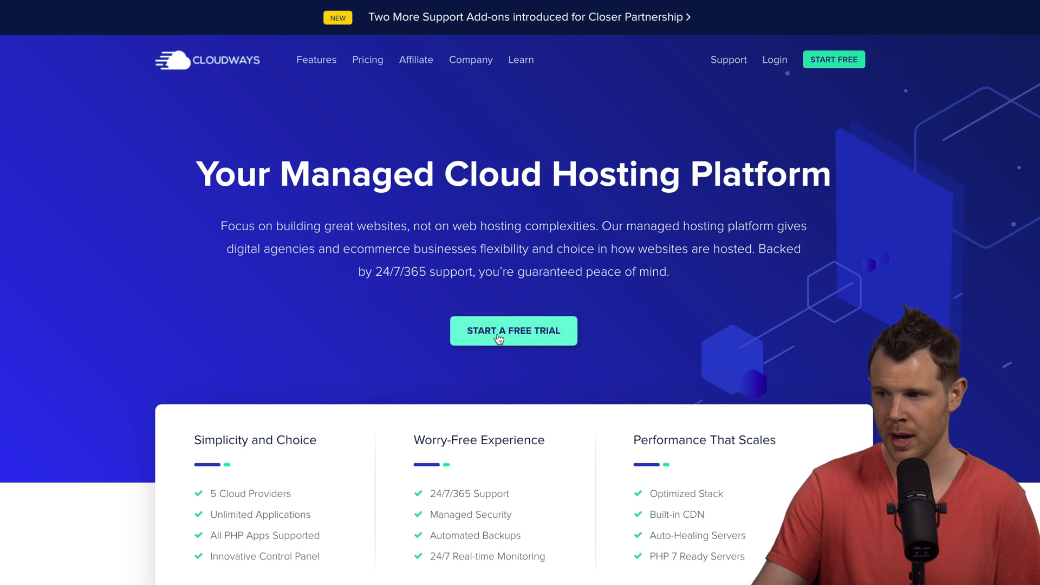
- Start the Cloudways free trial signup and enter a promo code
{"action": "left_click", "coordinate": [545, 340]}
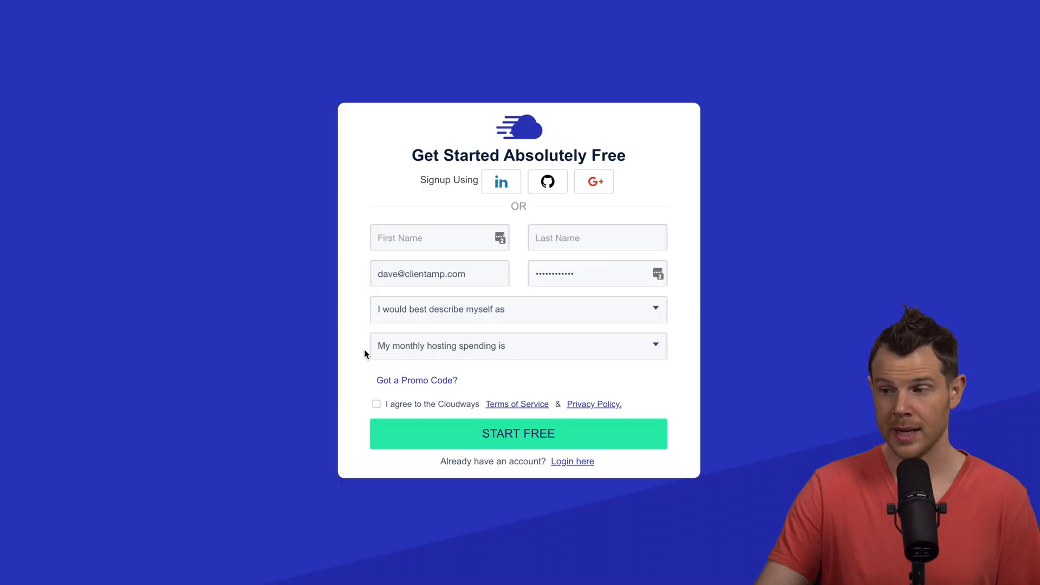
{"action": "left_click", "coordinate": [419, 382]}
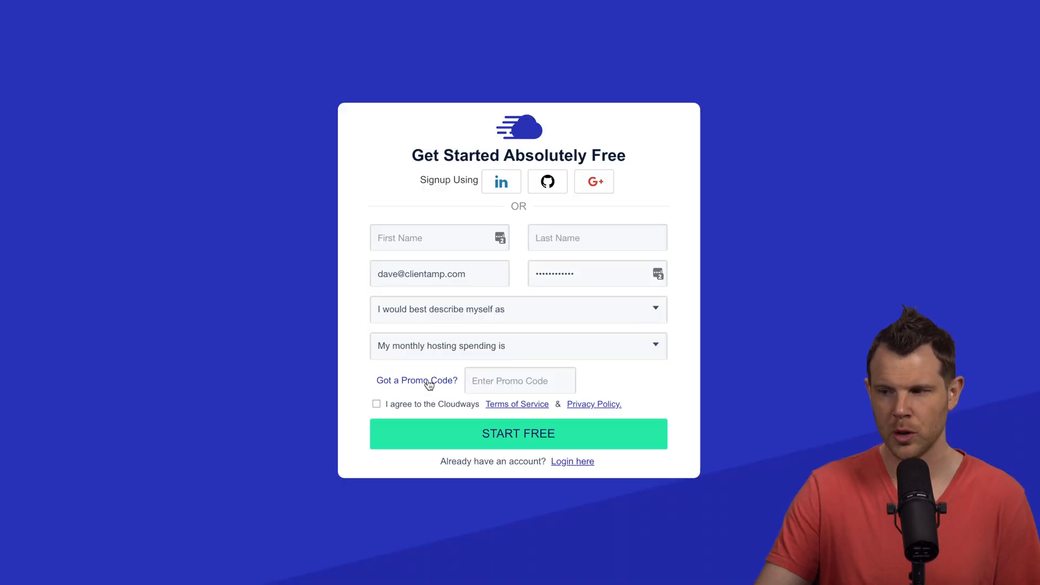
{"action": "type", "text": "daveswift"}
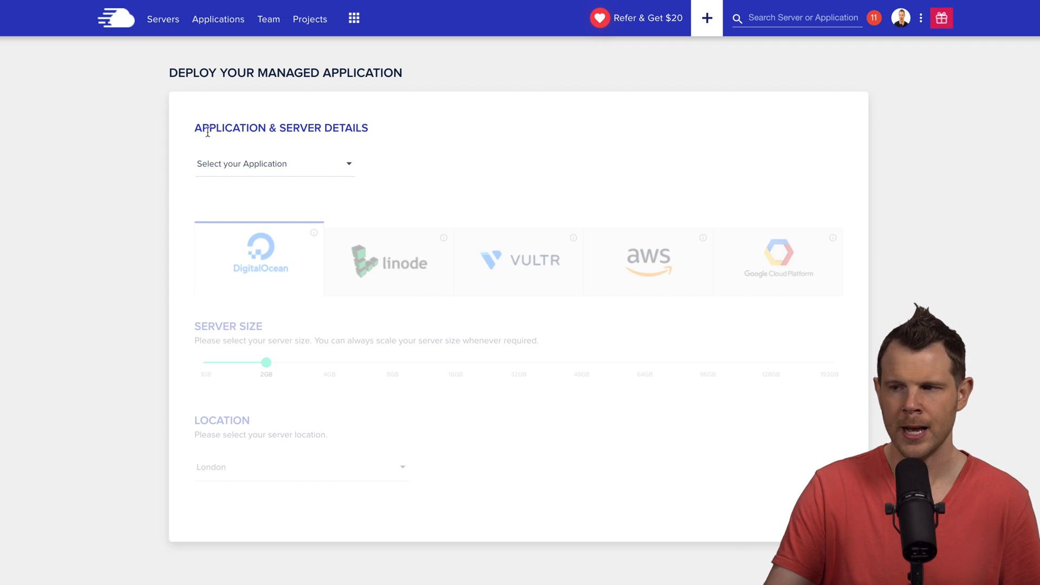
- Choose WordPress Version 5.3 and name both the app and server 'Landing Pages'
{"action": "left_click", "coordinate": [250, 171]}
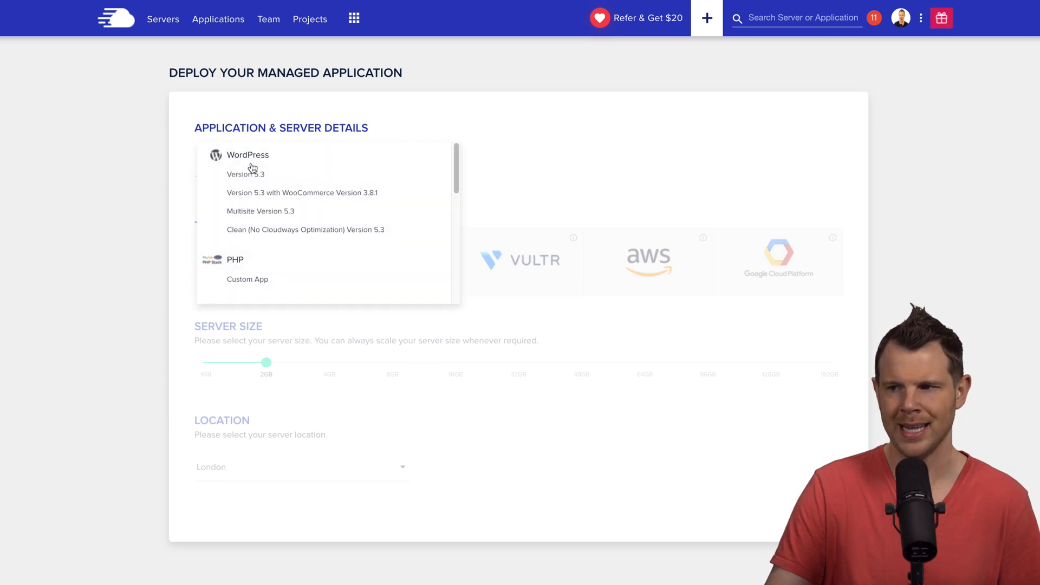
{"action": "left_click", "coordinate": [247, 178]}
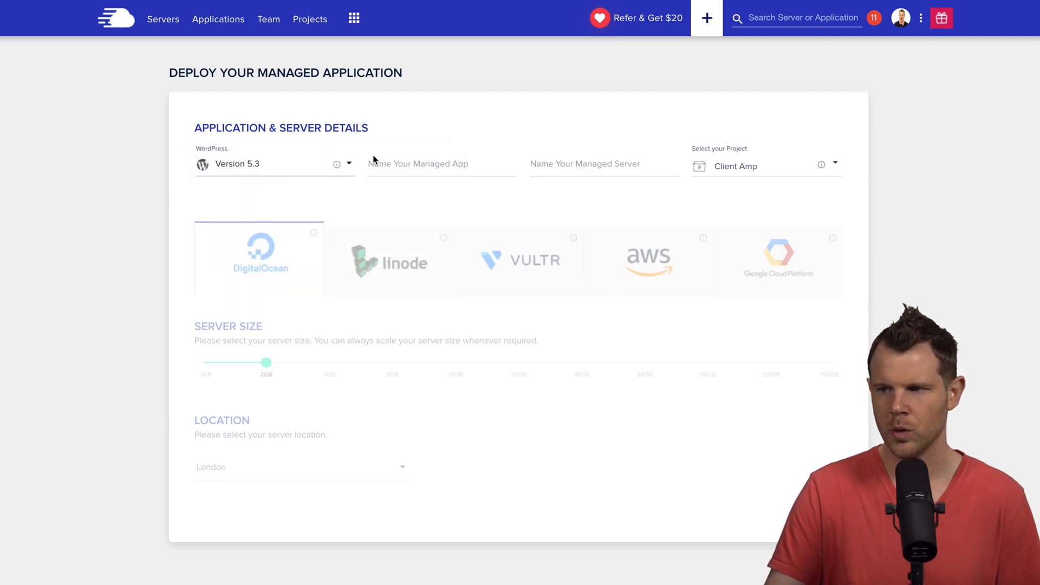
{"action": "left_click", "coordinate": [396, 163]}
{"action": "type", "text": "Landing"}
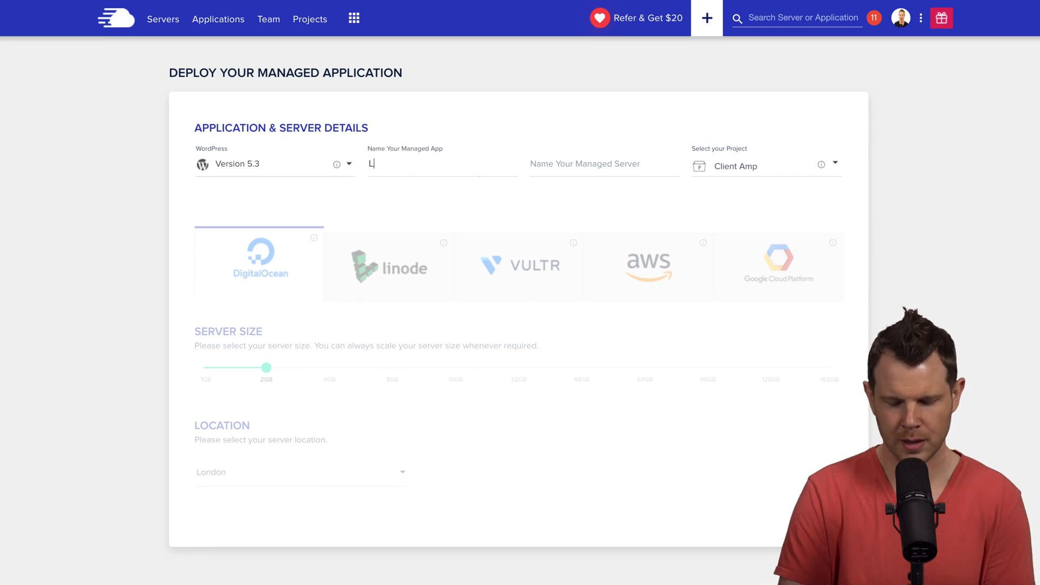
{"action": "type", "text": " Pages"}
{"action": "key", "text": "Tab"}
{"action": "type", "text": "Ladngi"}
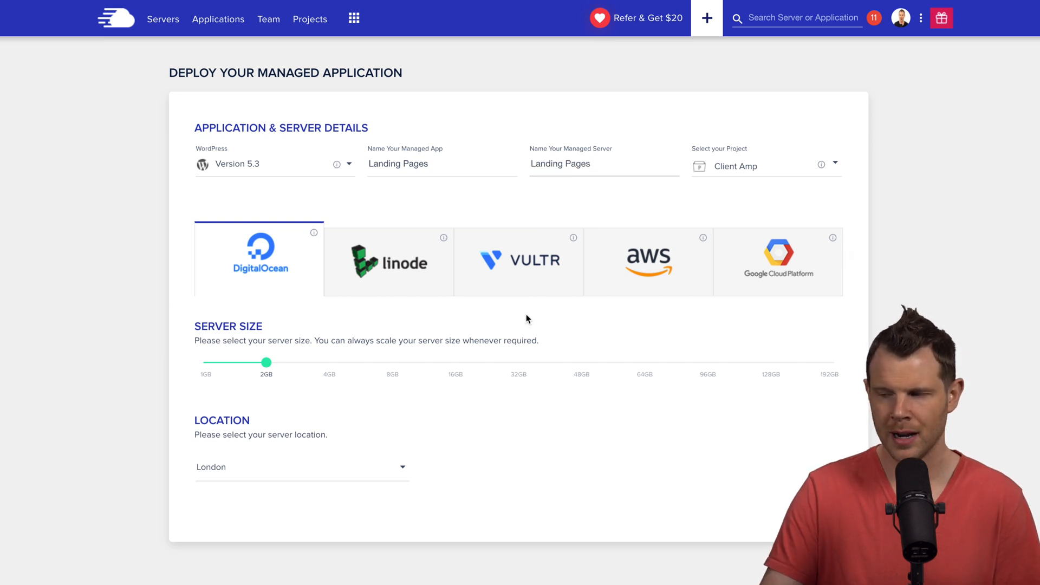
- Configure the server as a Vultr 1GB machine located in USA - Chicago
{"action": "left_click", "coordinate": [550, 278]}
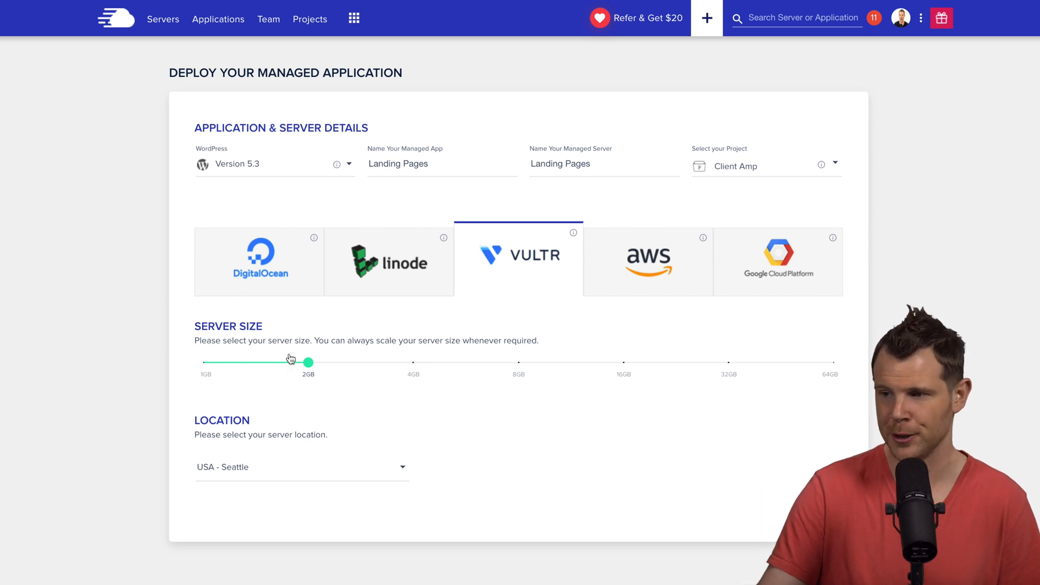
{"action": "left_click", "coordinate": [205, 383]}
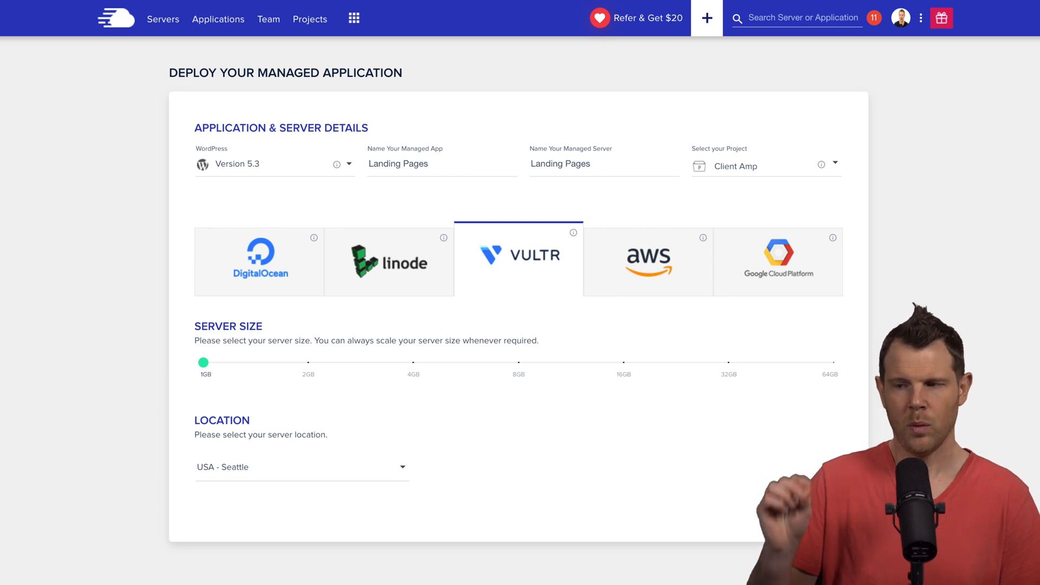
{"action": "left_click", "coordinate": [278, 467]}
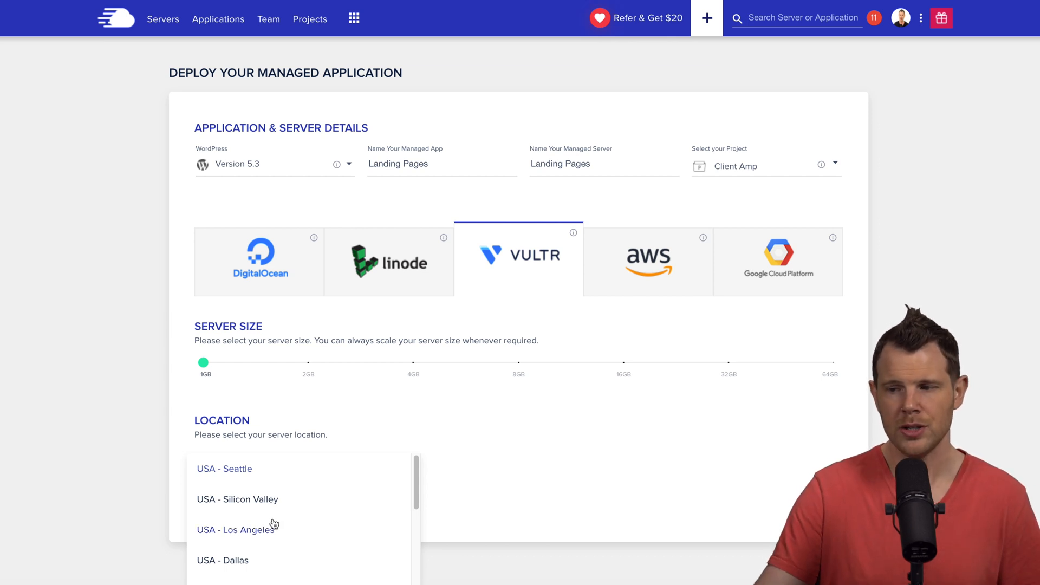
{"action": "scroll", "coordinate": [271, 527], "scroll_direction": "down", "scroll_amount": 2}
{"action": "left_click", "coordinate": [246, 516]}
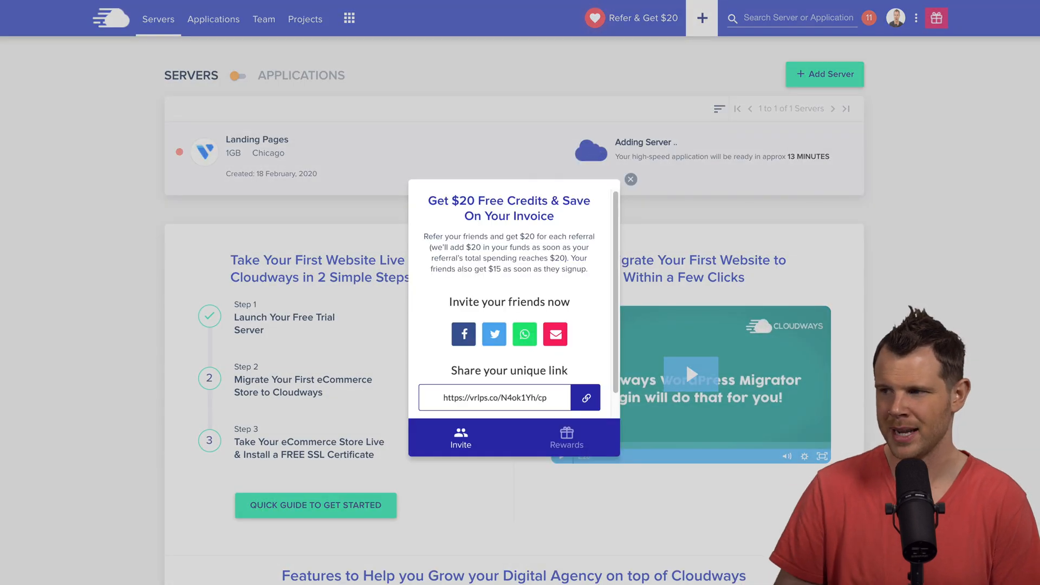
- Dismiss the referral credits offer to reveal the launched Landing Pages server
{"action": "left_click", "coordinate": [653, 185]}
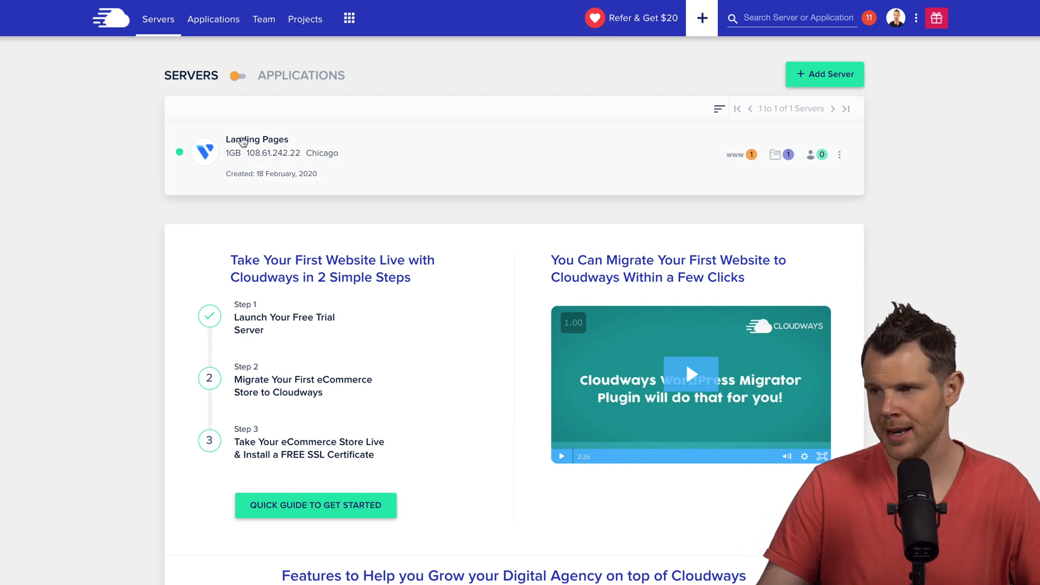
- Open the Landing Pages server and copy its public IP 108.61.242.22
{"action": "left_click", "coordinate": [259, 143]}
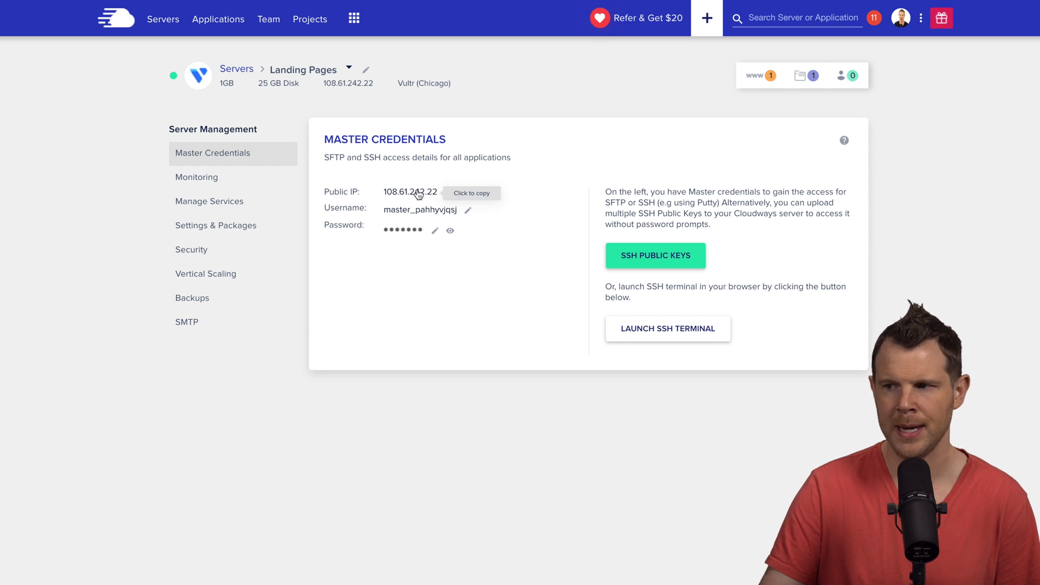
{"action": "left_click", "coordinate": [401, 196]}
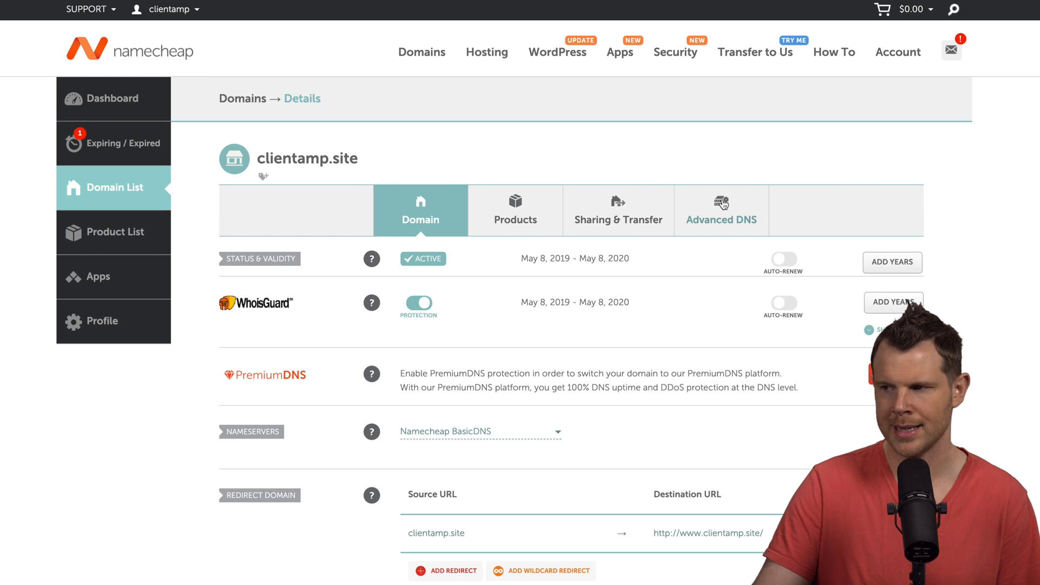
- Add an @ A record pointing to 108.61.242.22 with a 1 min TTL in Advanced DNS
{"action": "left_click", "coordinate": [724, 208]}
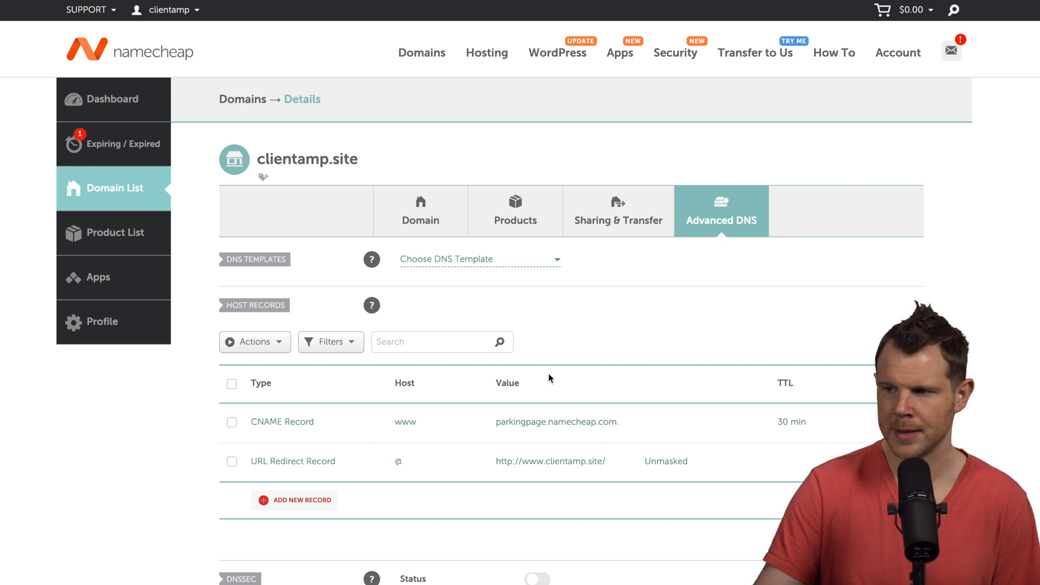
{"action": "left_click", "coordinate": [280, 505]}
{"action": "scroll", "coordinate": [283, 506], "scroll_direction": "down", "scroll_amount": 5}
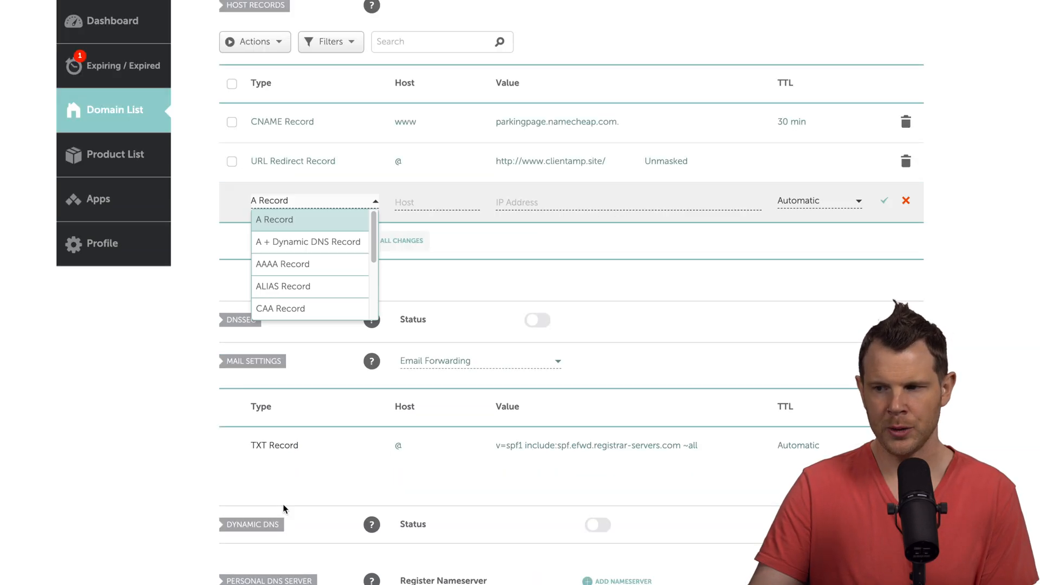
{"action": "left_click", "coordinate": [280, 224]}
{"action": "left_click", "coordinate": [412, 201]}
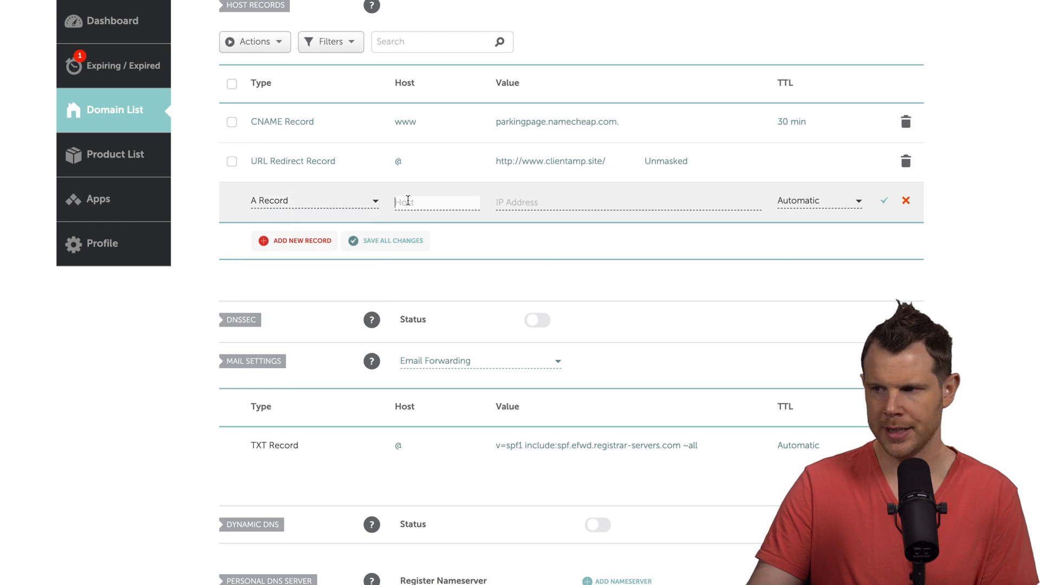
{"action": "type", "text": "@"}
{"action": "left_click", "coordinate": [550, 201]}
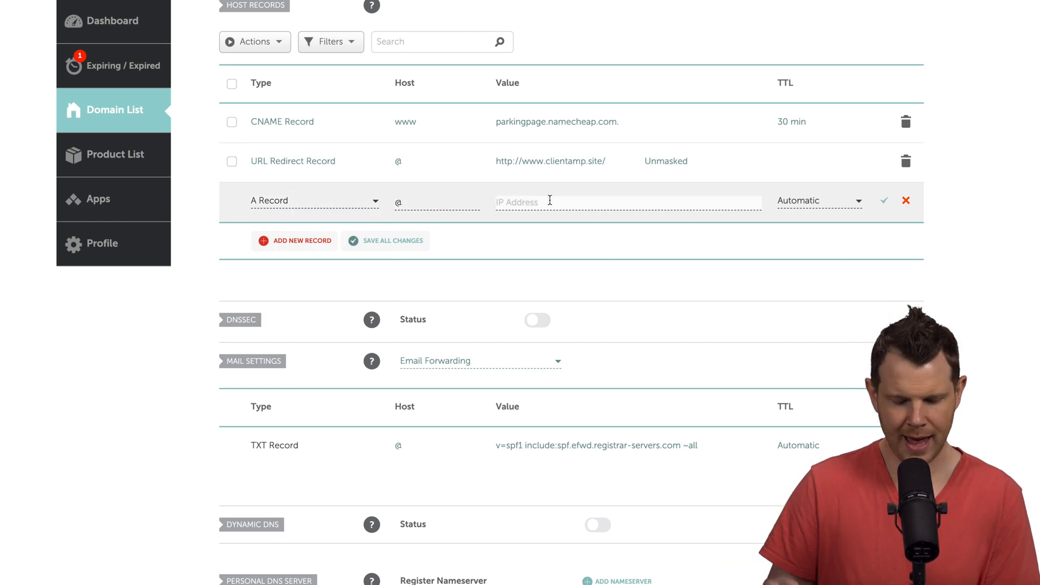
{"action": "type", "text": "108.61.242.21"}
{"action": "type", "text": "2"}
{"action": "left_click", "coordinate": [856, 201]}
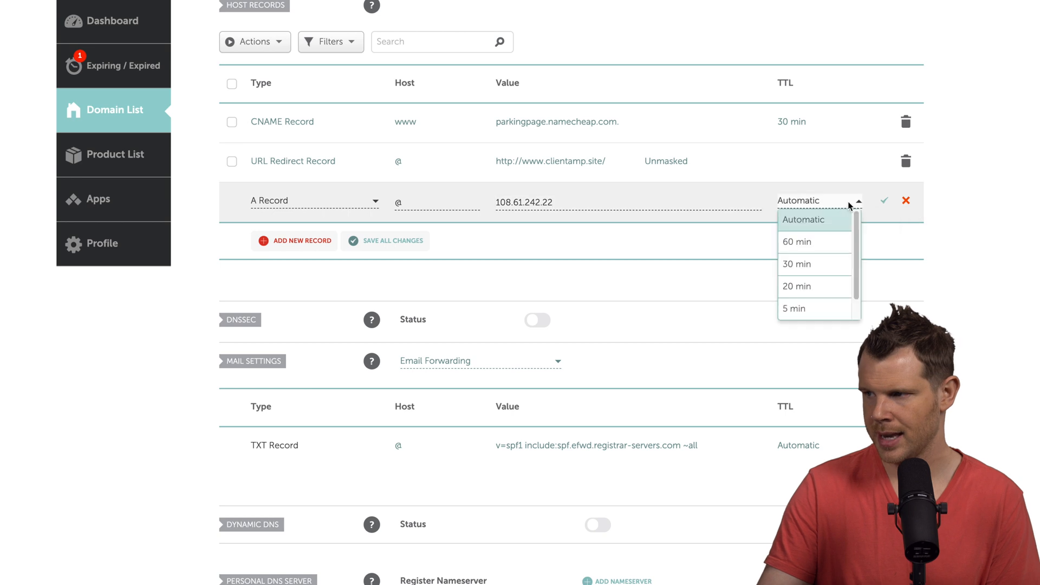
{"action": "scroll", "coordinate": [807, 308], "scroll_direction": "down", "scroll_amount": 1}
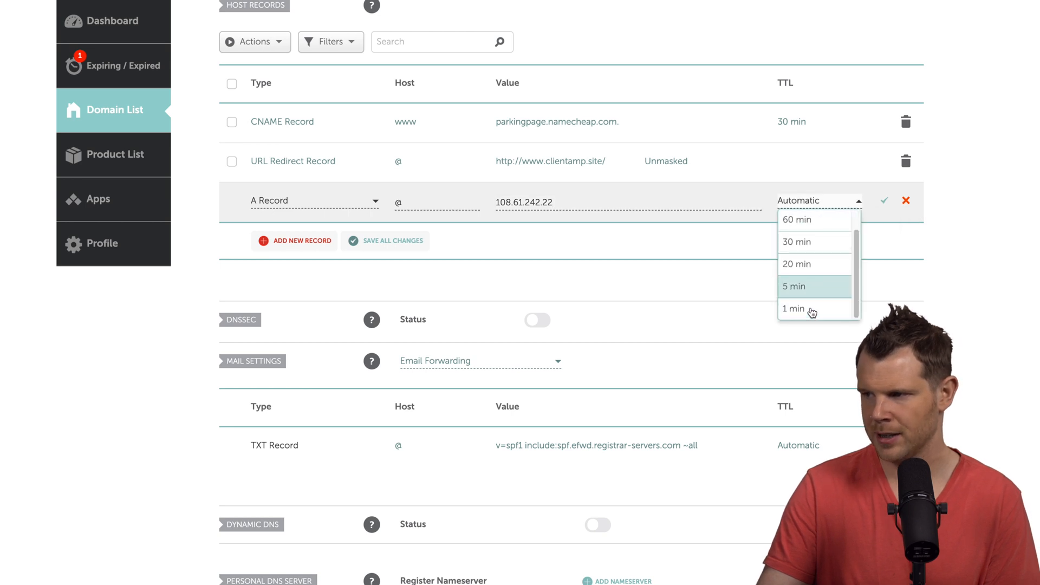
{"action": "left_click", "coordinate": [801, 309]}
{"action": "left_click", "coordinate": [884, 202]}
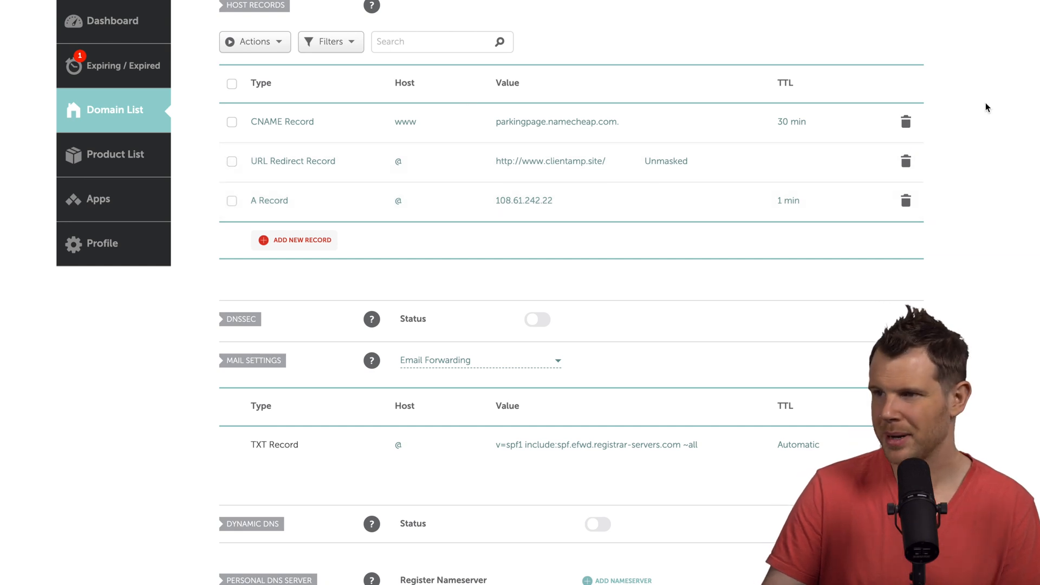
- Delete the old parking-page CNAME record and the URL Redirect record
{"action": "left_click", "coordinate": [907, 124]}
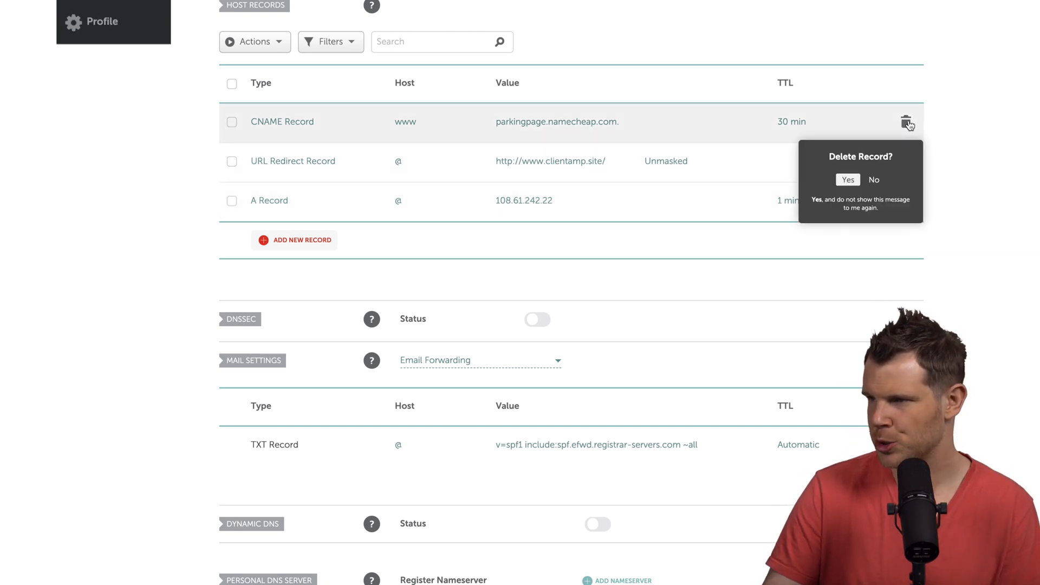
{"action": "left_click", "coordinate": [848, 180]}
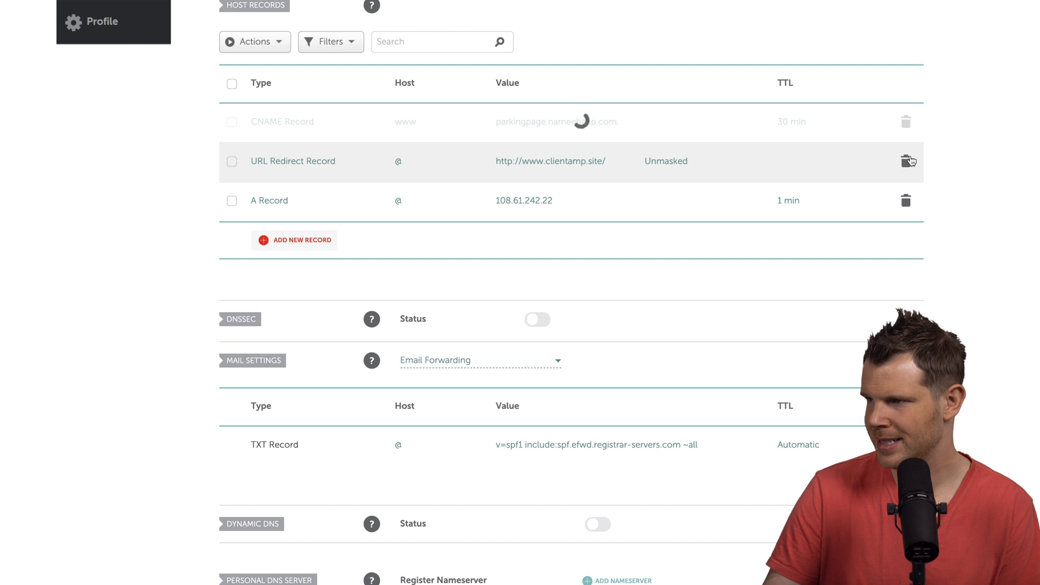
{"action": "left_click", "coordinate": [906, 122]}
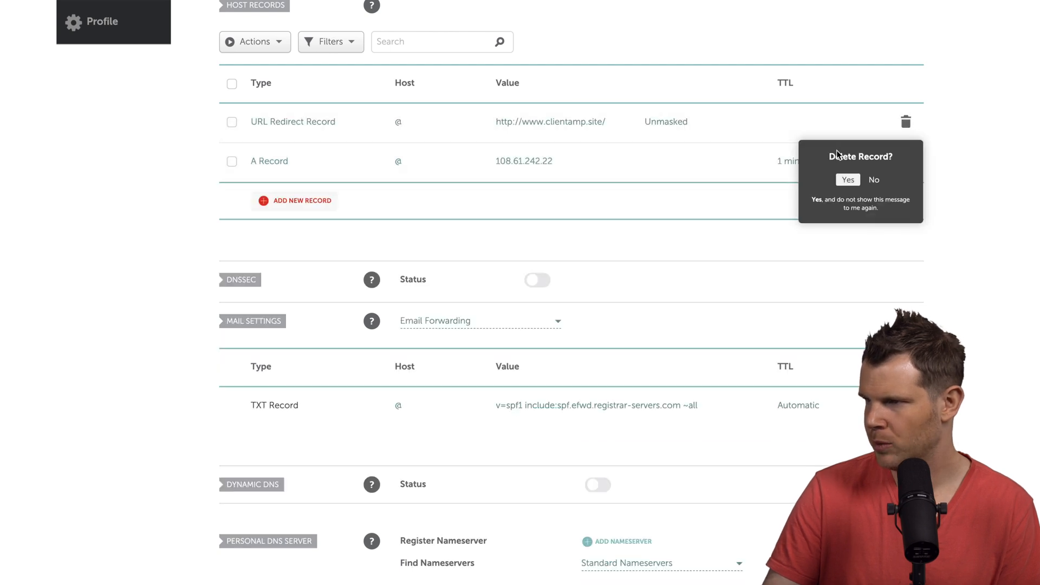
{"action": "left_click", "coordinate": [846, 180]}
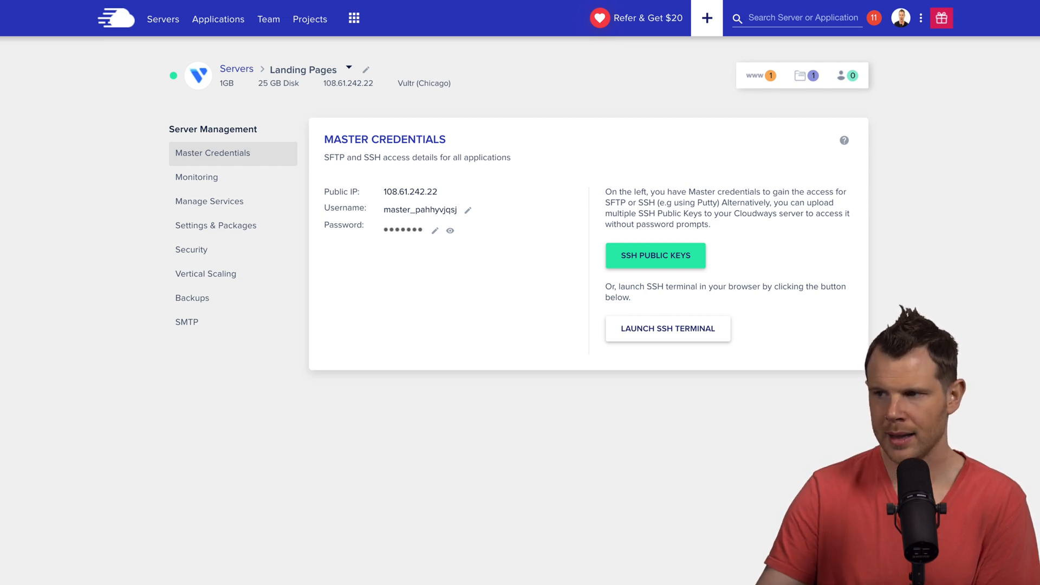
- Save clientamp.site as the Landing Pages app's primary domain in Cloudways Domain Management
{"action": "left_click", "coordinate": [756, 78]}
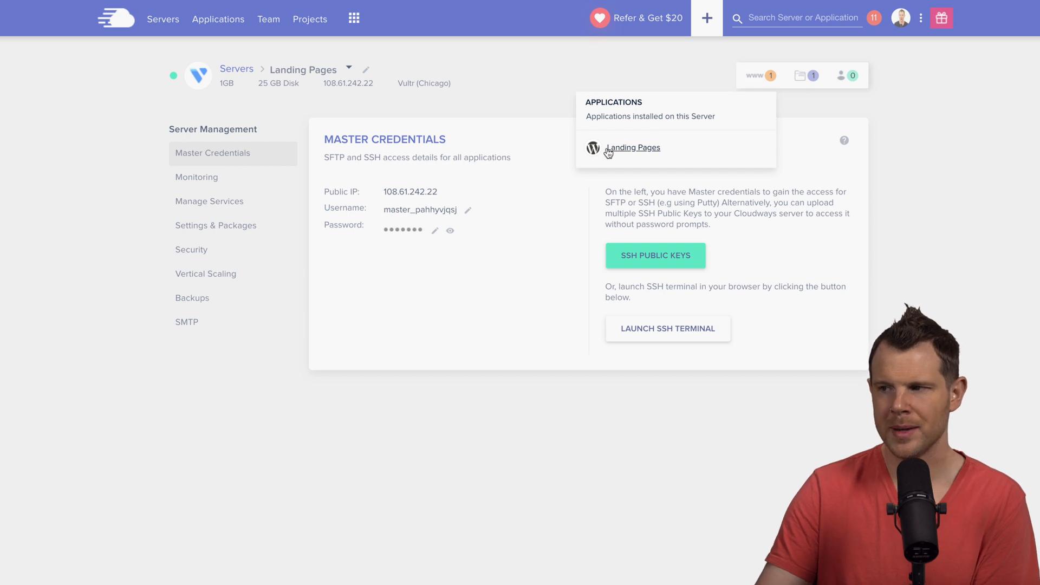
{"action": "left_click", "coordinate": [647, 148]}
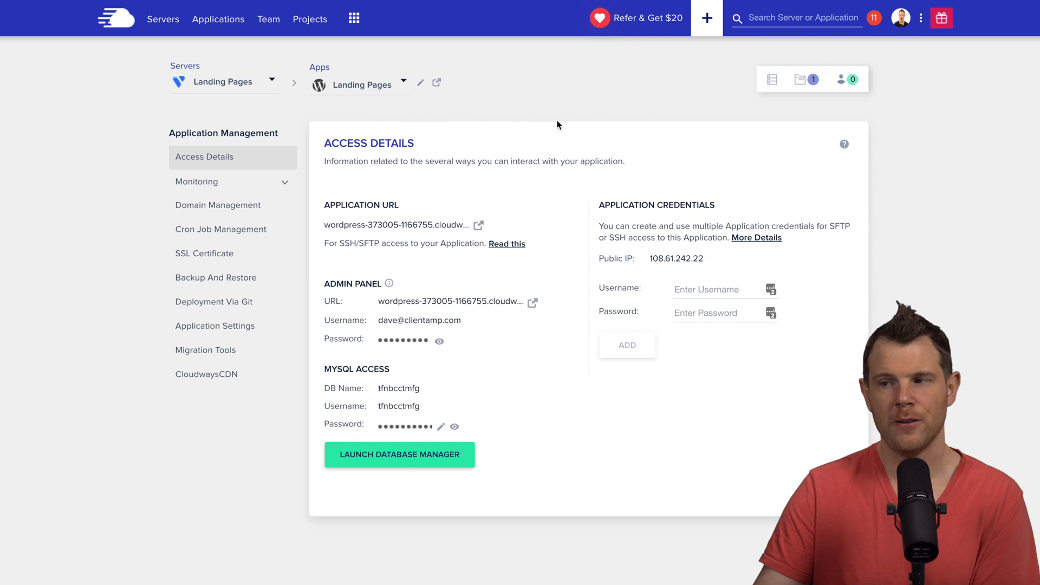
{"action": "left_click", "coordinate": [191, 211]}
{"action": "left_click", "coordinate": [346, 228]}
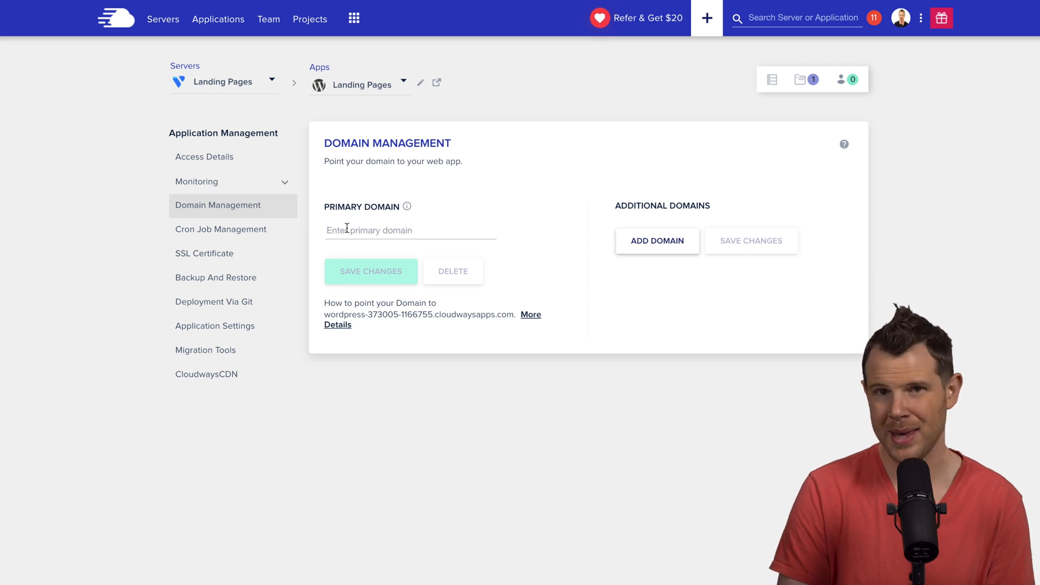
{"action": "type", "text": "clientamp.site"}
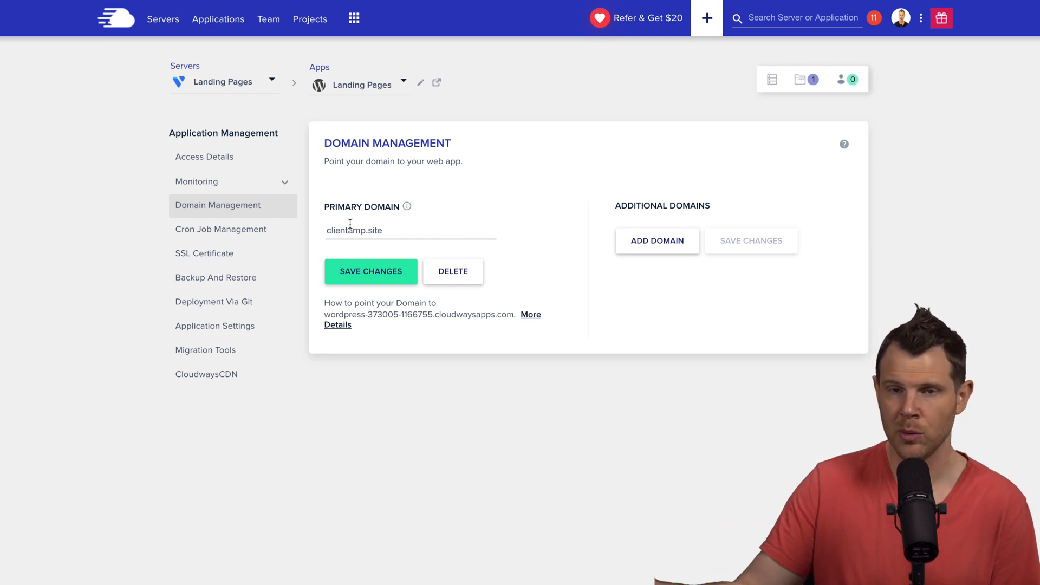
{"action": "left_click", "coordinate": [381, 270]}
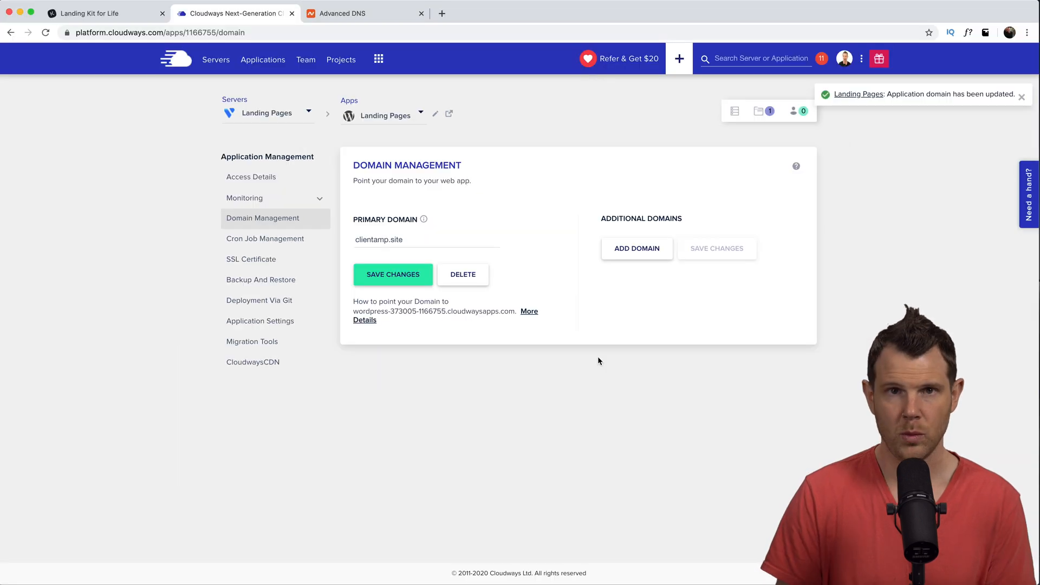
{"action": "key", "text": "super+t"}
- Check clientamp.site's A-record propagation on whatsmydns.net, re-running the lookup for fresh results
{"action": "type", "text": "whatsmydns.com"}
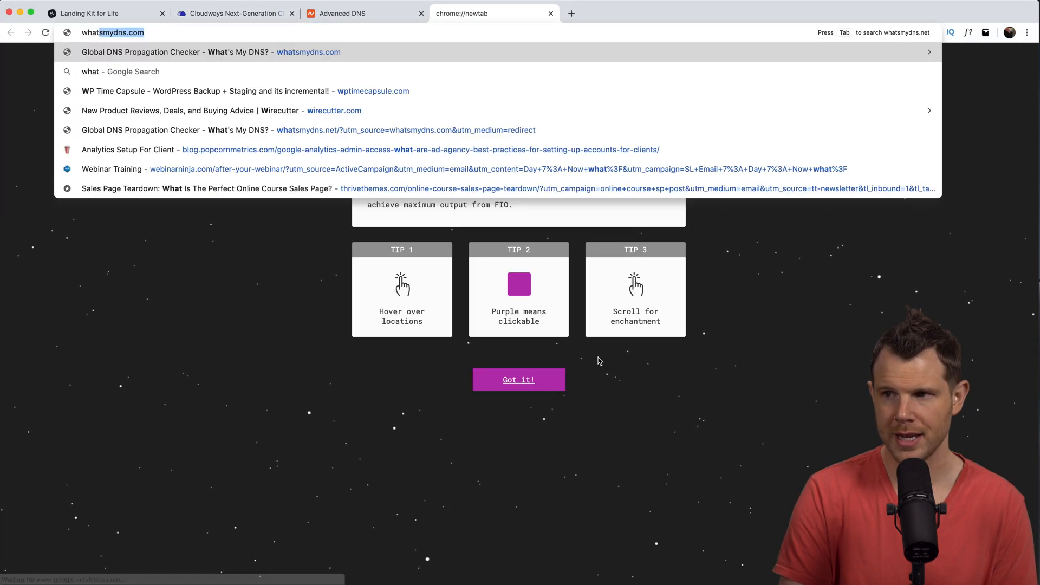
{"action": "key", "text": "Return"}
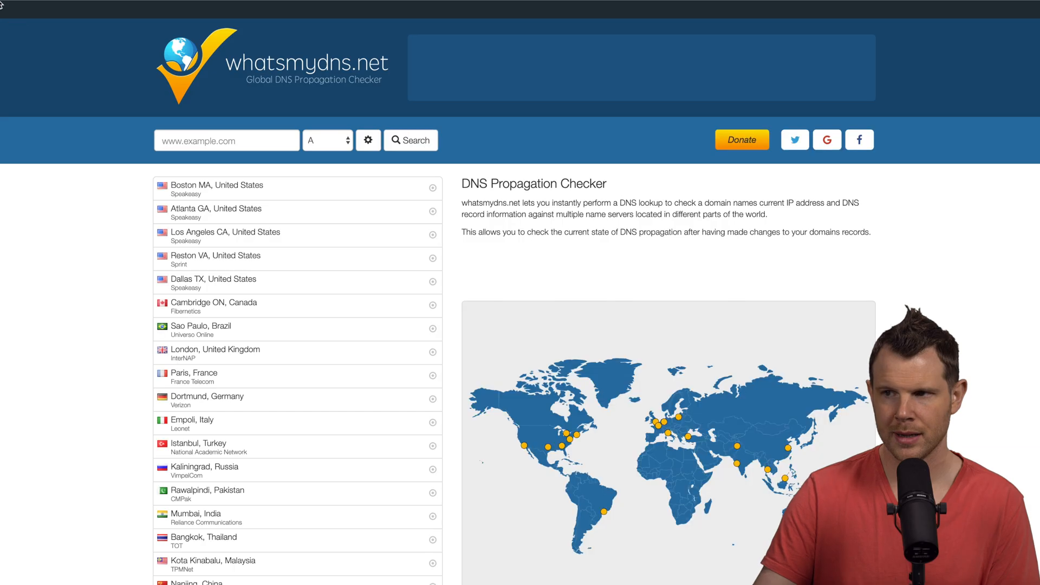
{"action": "left_click", "coordinate": [214, 146]}
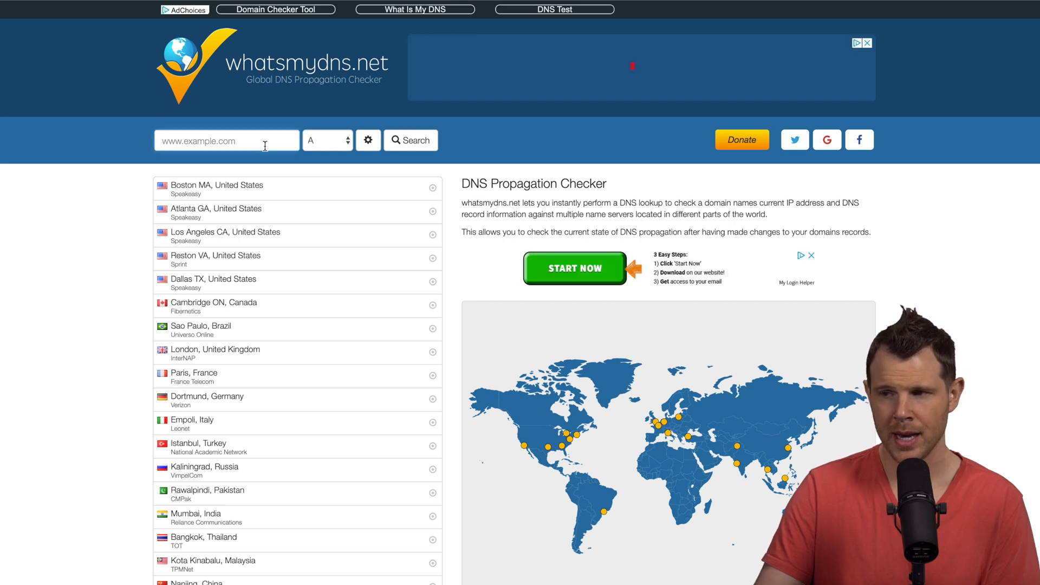
{"action": "type", "text": "clientamp.site"}
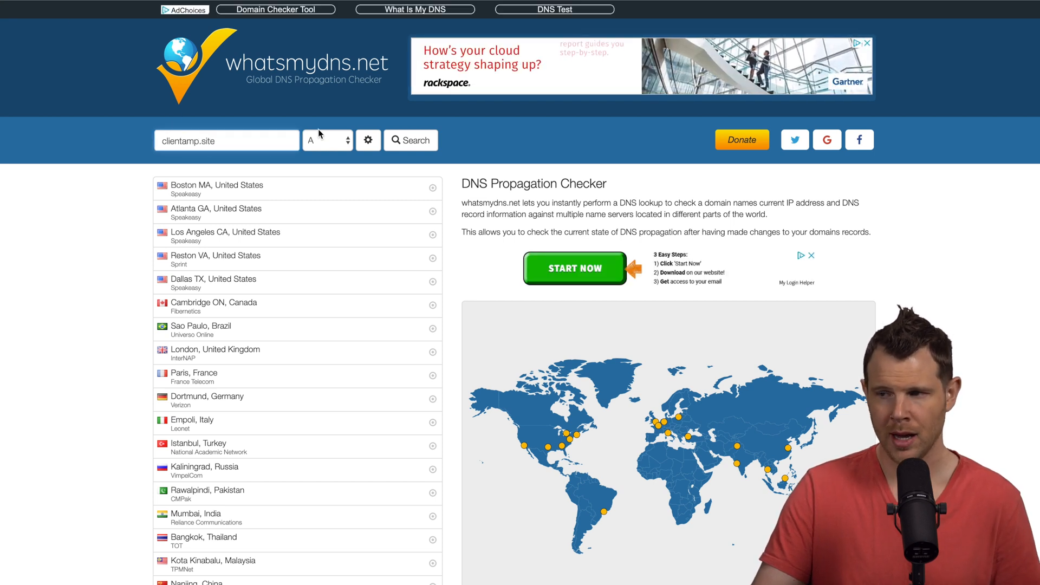
{"action": "key", "text": "Return"}
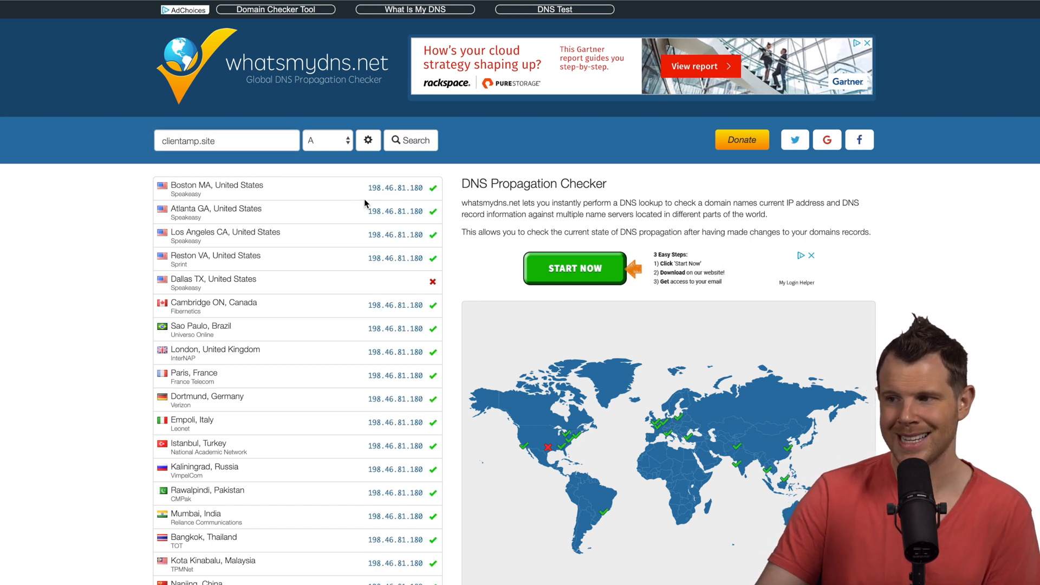
{"action": "left_click_drag", "start_coordinate": [369, 188], "coordinate": [381, 187]}
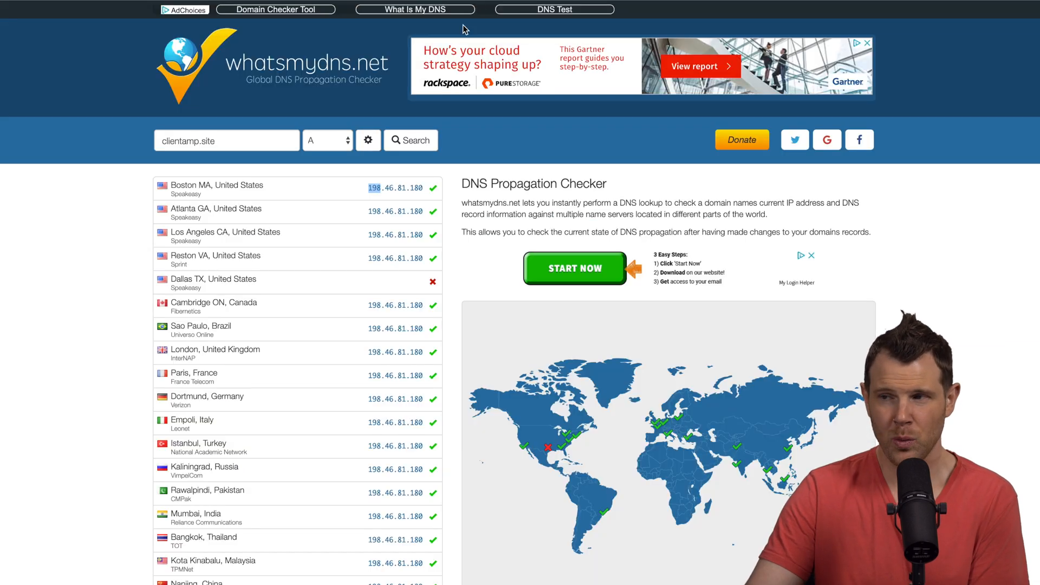
{"action": "left_click", "coordinate": [418, 142]}
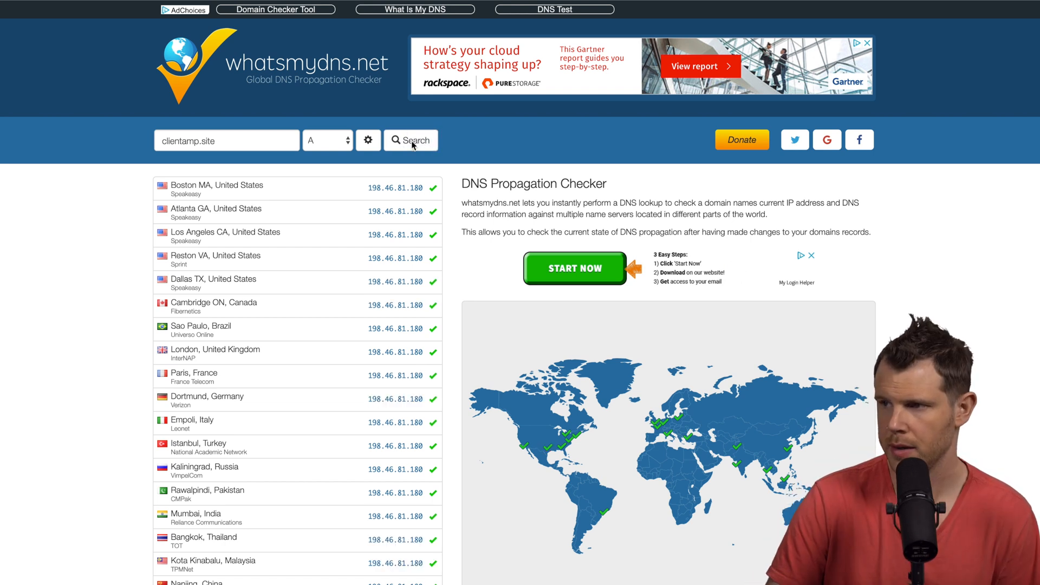
{"action": "left_click", "coordinate": [415, 142]}
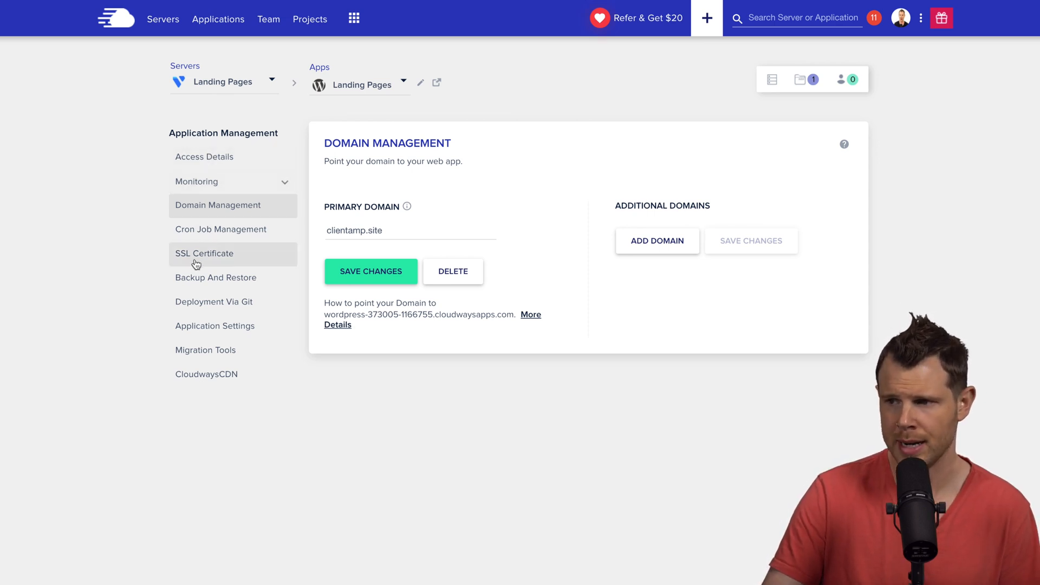
- Install a Let's Encrypt certificate for clientamp.site, entering the contact email address
{"action": "left_click", "coordinate": [227, 255]}
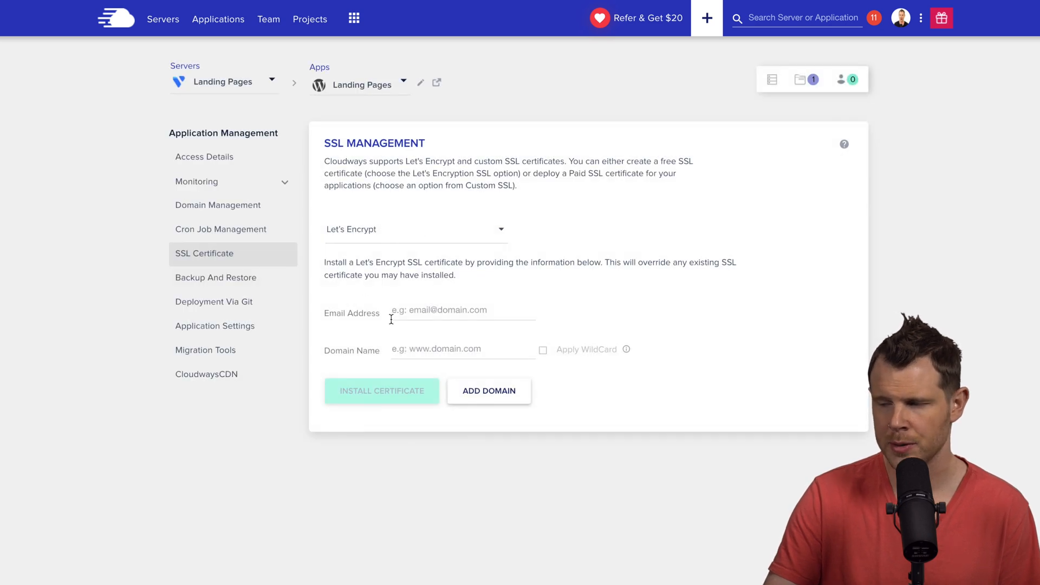
{"action": "left_click", "coordinate": [416, 311]}
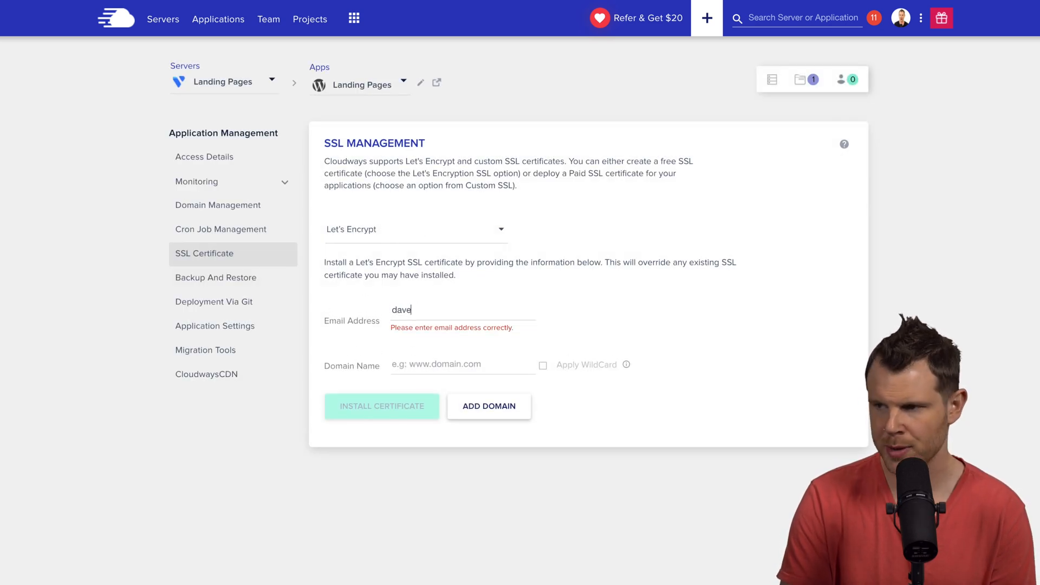
{"action": "key", "text": "Tab"}
{"action": "type", "text": "clientamp.site"}
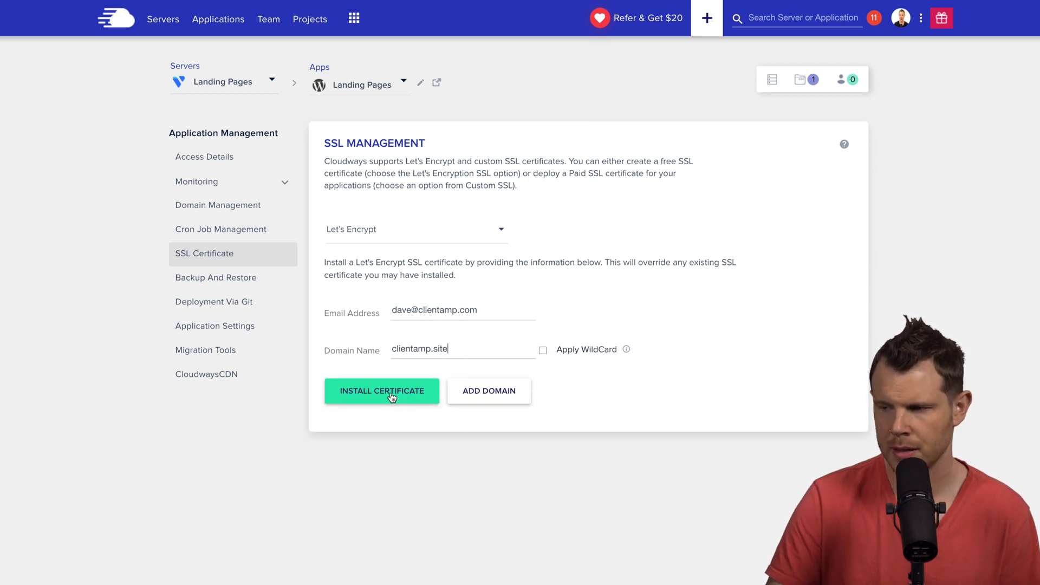
{"action": "left_click", "coordinate": [391, 396]}
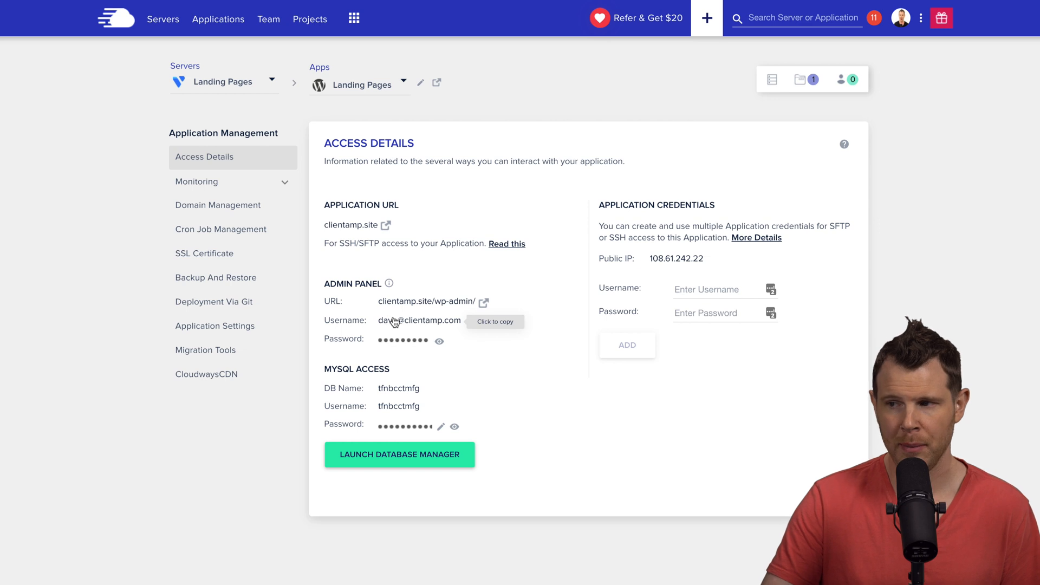
- Log in to the clientamp.site WordPress dashboard with the admin email and copied password
{"action": "left_click", "coordinate": [397, 345]}
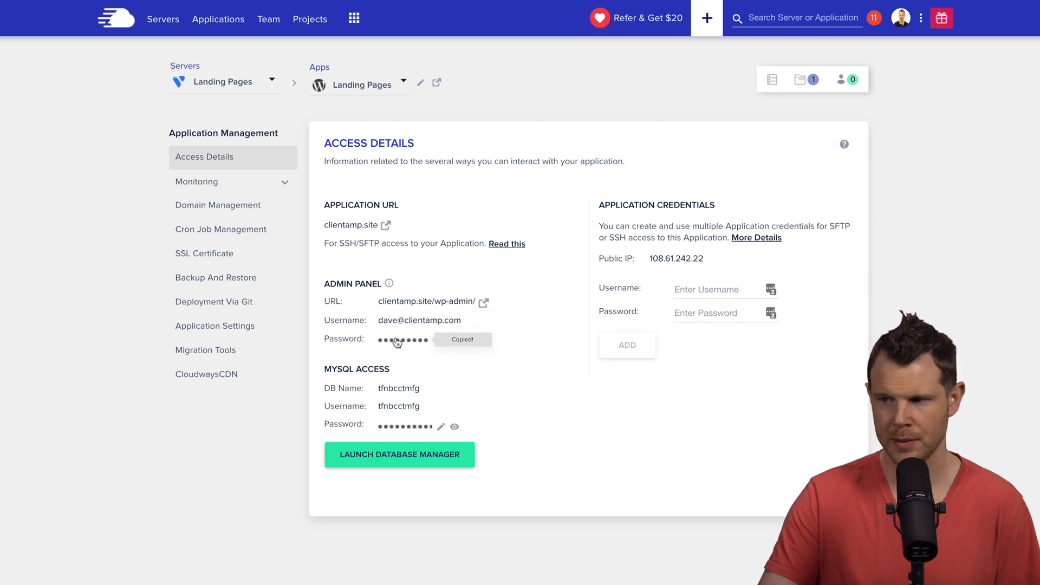
{"action": "left_click", "coordinate": [485, 302]}
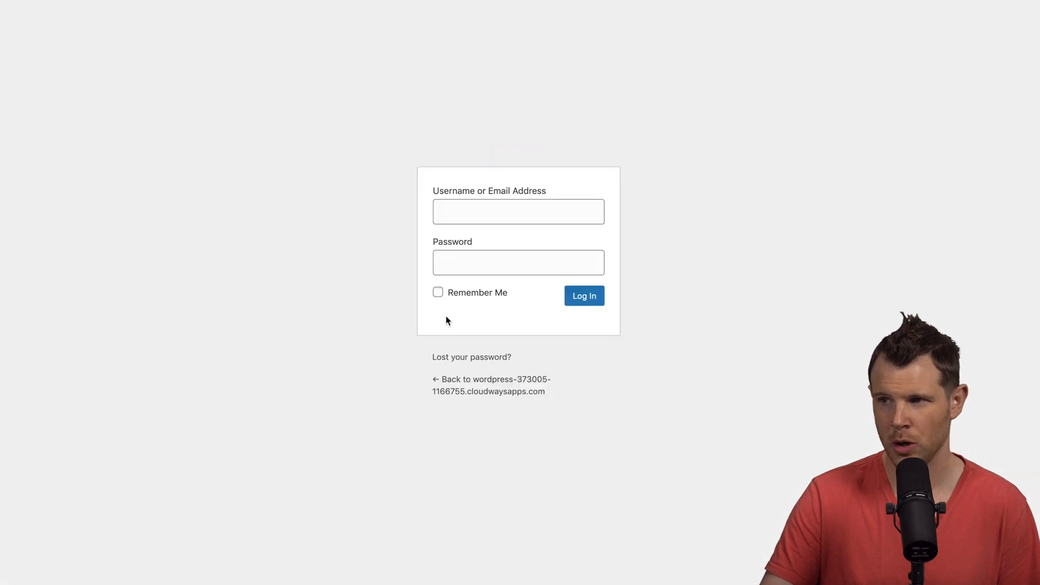
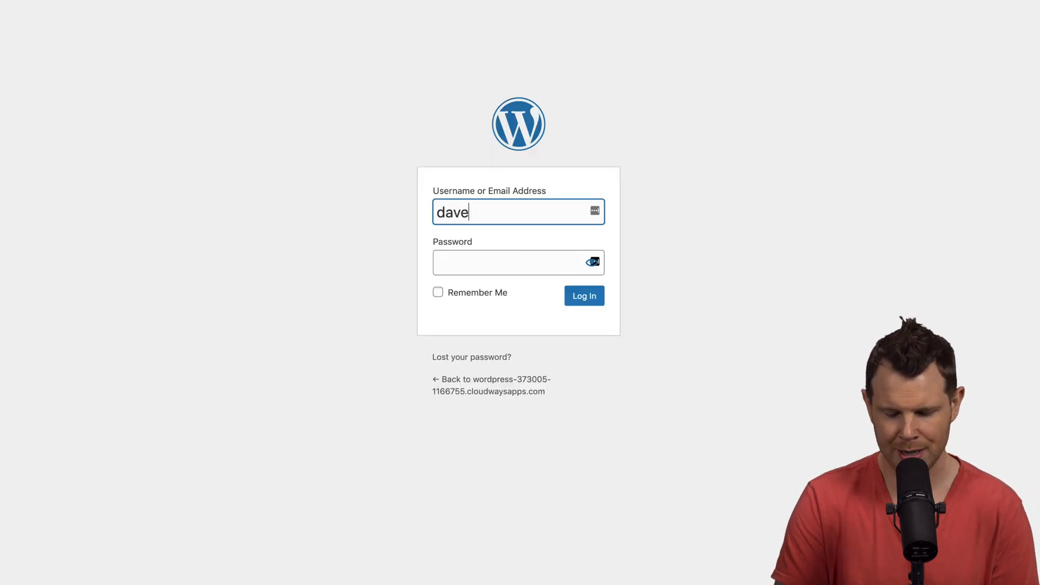
{"action": "key", "text": "Tab"}
{"action": "key", "text": "super+v"}
{"action": "left_click", "coordinate": [601, 296]}
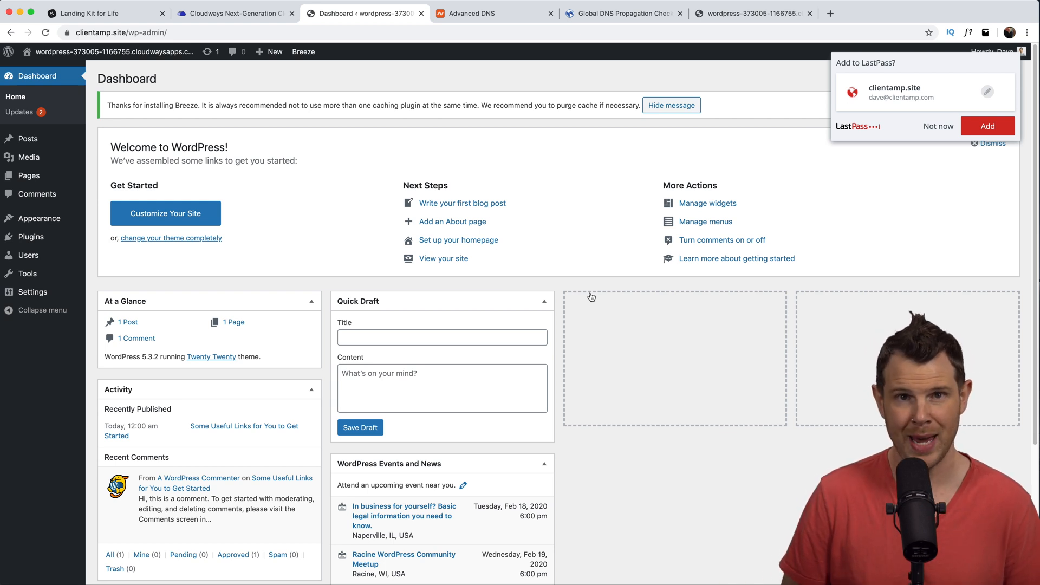
{"action": "left_click", "coordinate": [271, 247]}
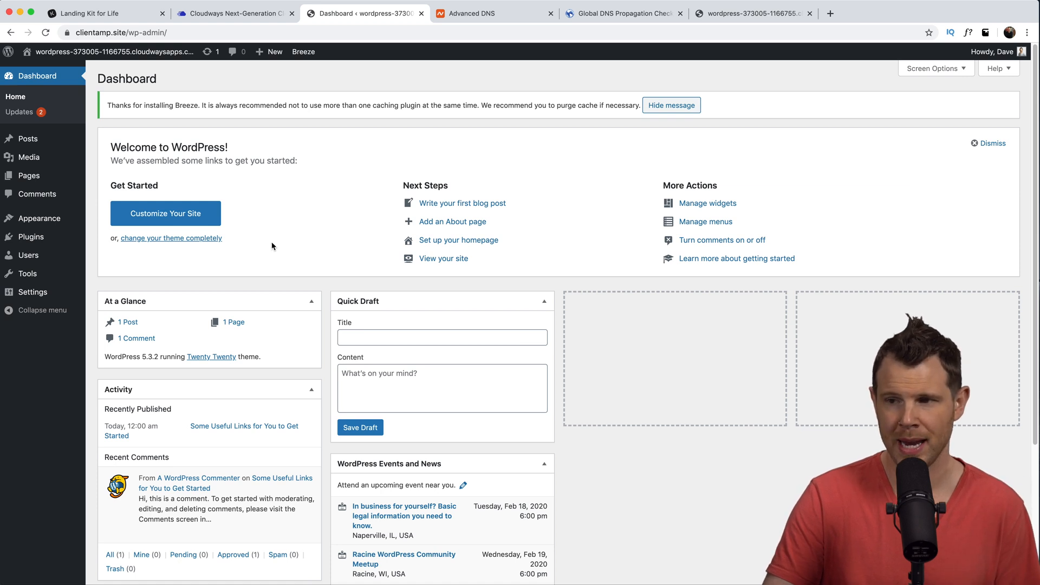
- Set the permalink structure to Post name and save
{"action": "mouse_move", "coordinate": [33, 292]}
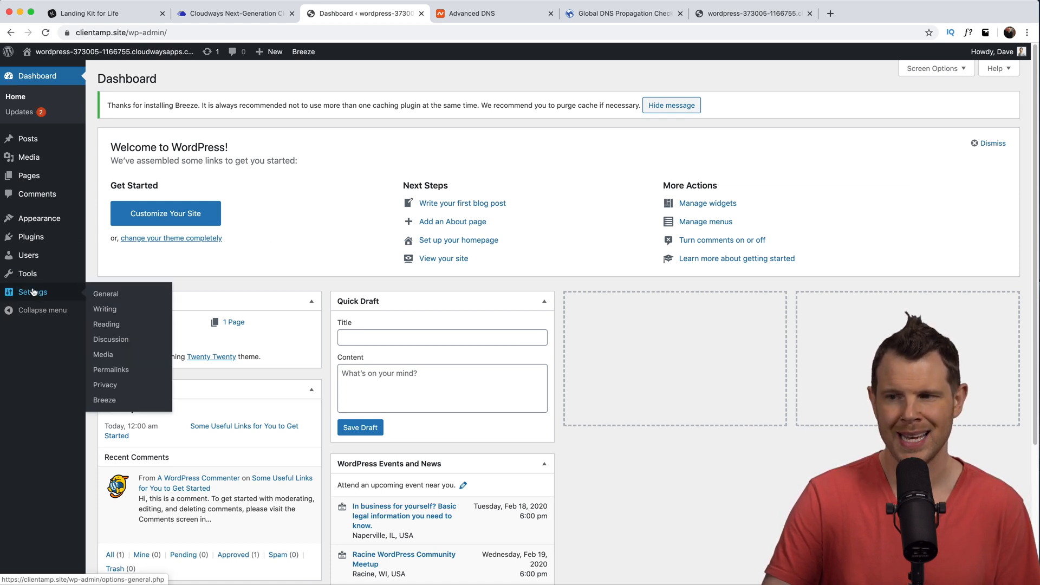
{"action": "left_click", "coordinate": [112, 372]}
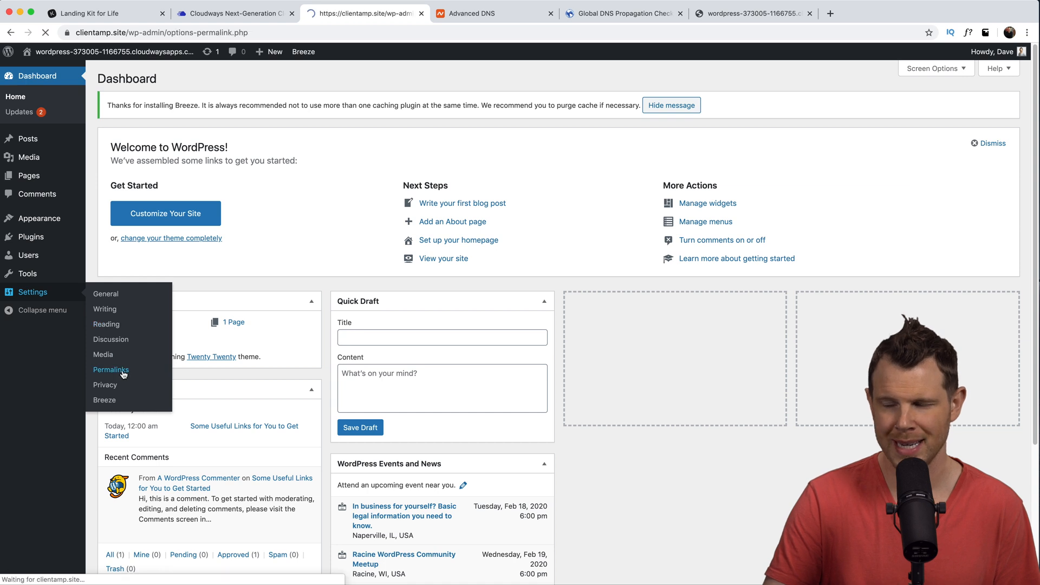
{"action": "left_click", "coordinate": [102, 279]}
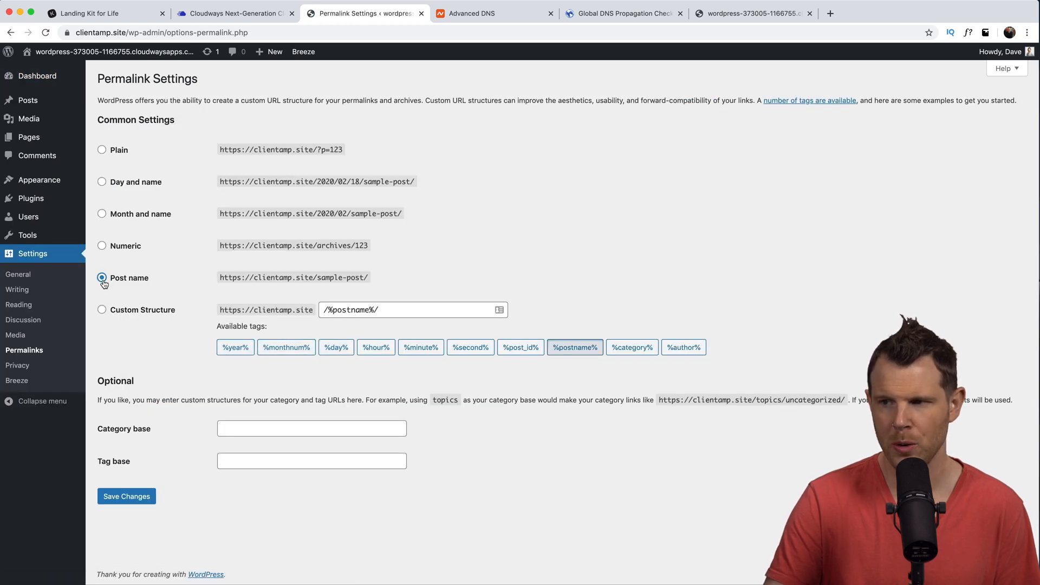
{"action": "left_click", "coordinate": [121, 498]}
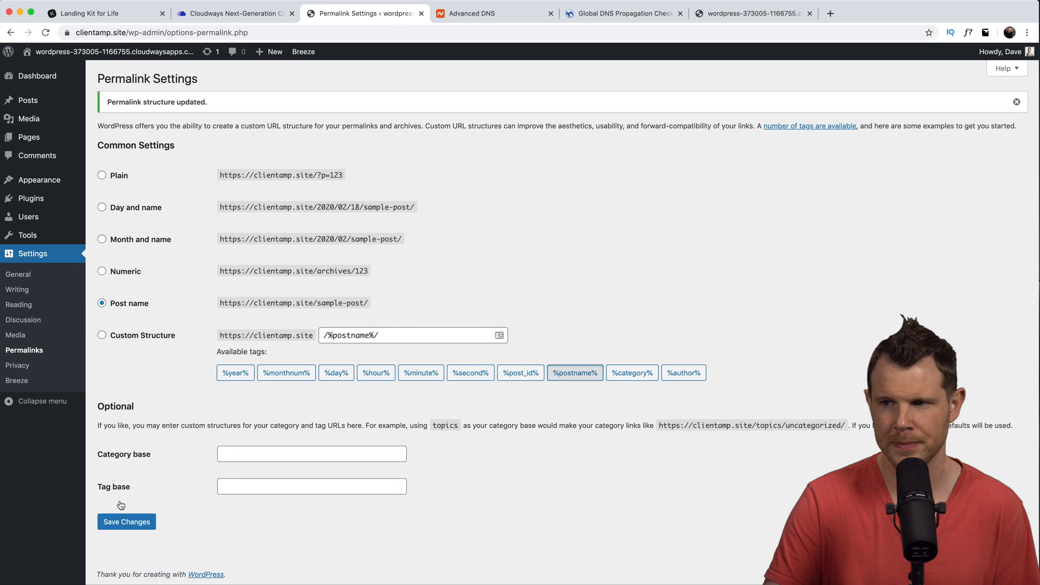
- Install and activate the Astra theme
{"action": "mouse_move", "coordinate": [30, 183]}
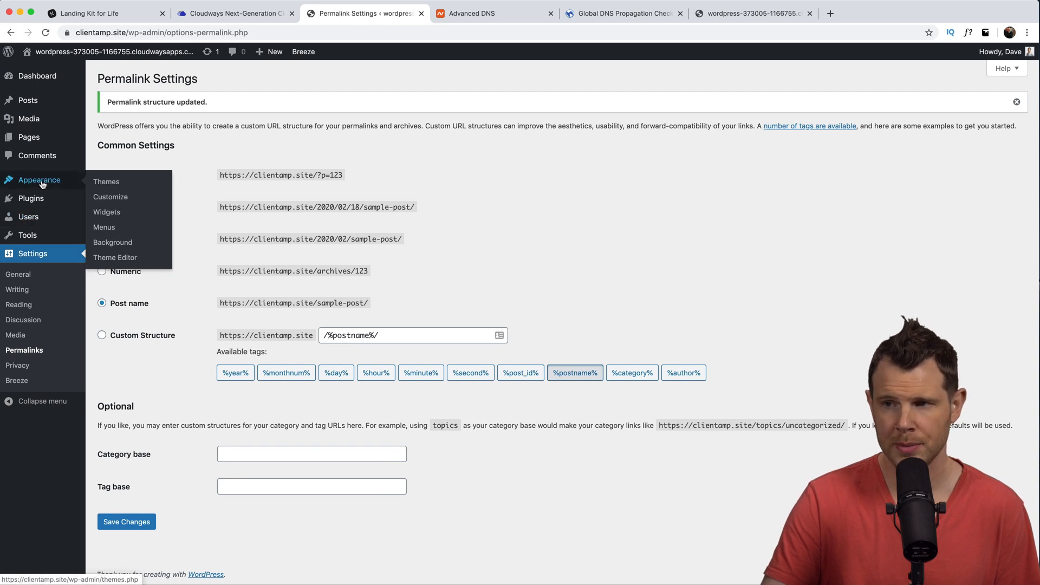
{"action": "left_click", "coordinate": [97, 183]}
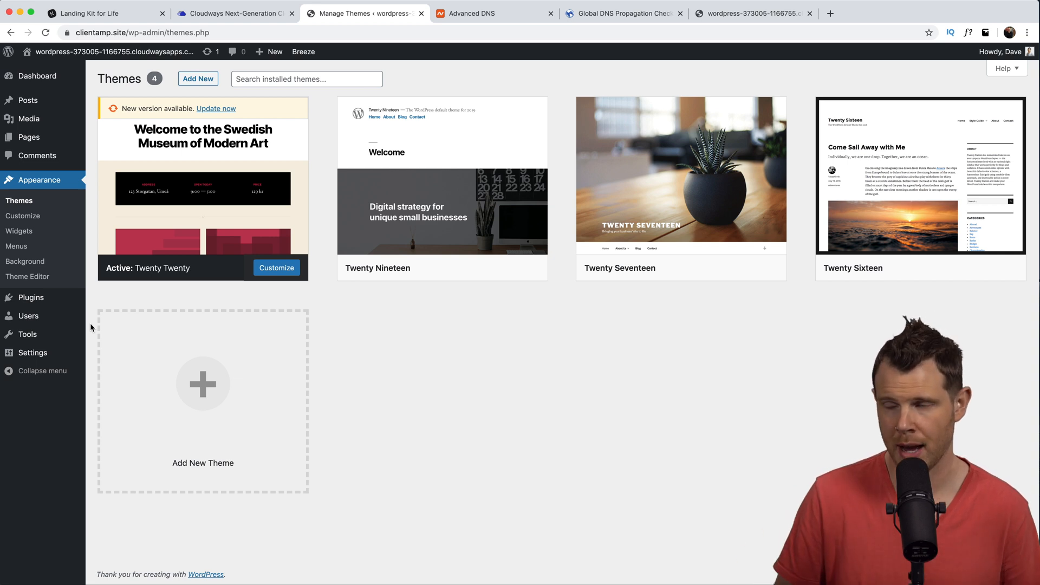
{"action": "left_click", "coordinate": [200, 80]}
{"action": "left_click", "coordinate": [921, 109]}
{"action": "type", "text": "Astra"}
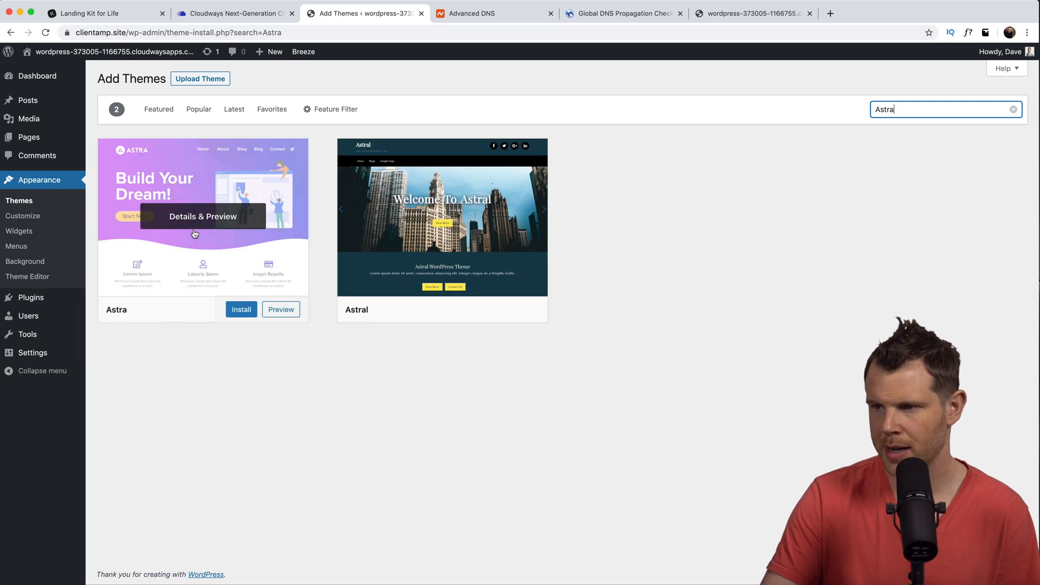
{"action": "left_click", "coordinate": [243, 317]}
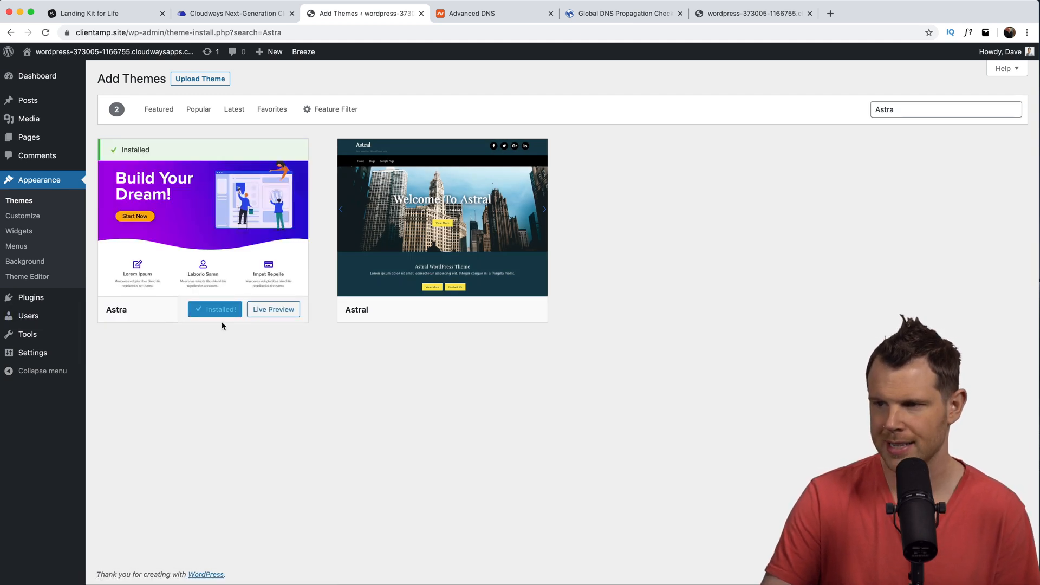
{"action": "left_click", "coordinate": [227, 313]}
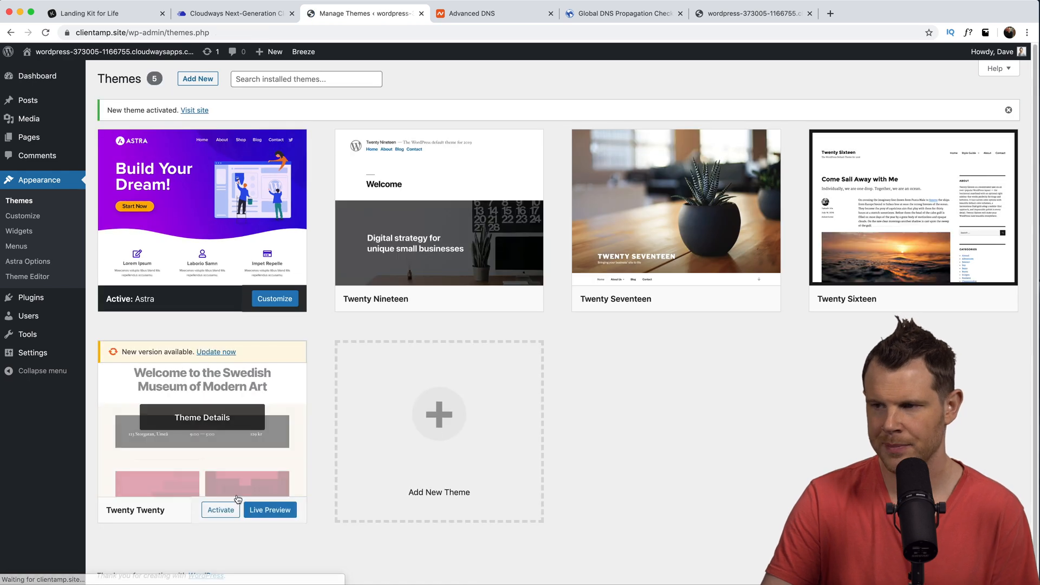
- Delete the Twenty Nineteen and Twenty Seventeen themes and install the Elementor plugin
{"action": "left_click", "coordinate": [469, 239]}
{"action": "left_click", "coordinate": [927, 556]}
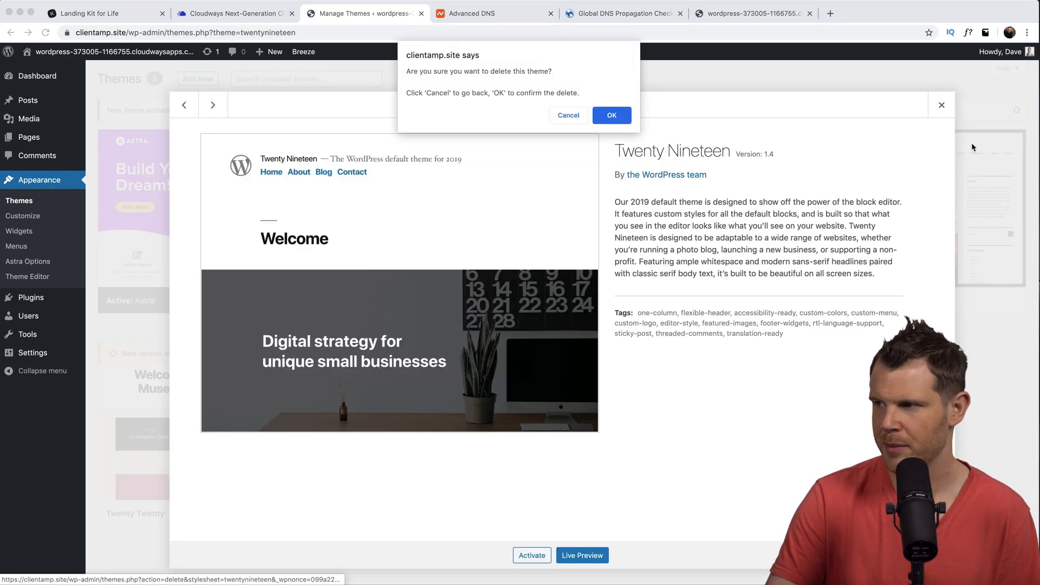
{"action": "left_click", "coordinate": [611, 116]}
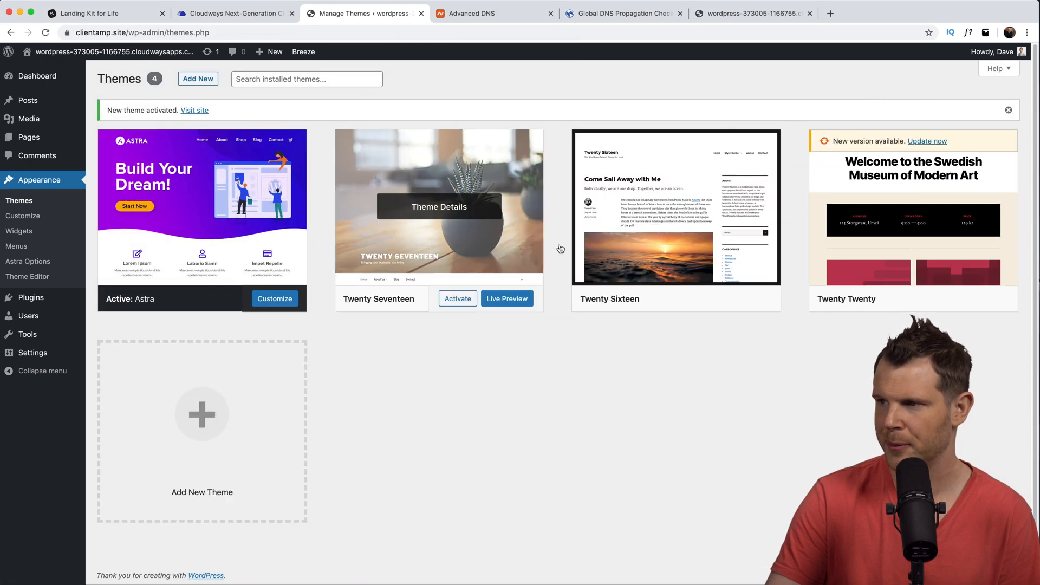
{"action": "left_click", "coordinate": [442, 227]}
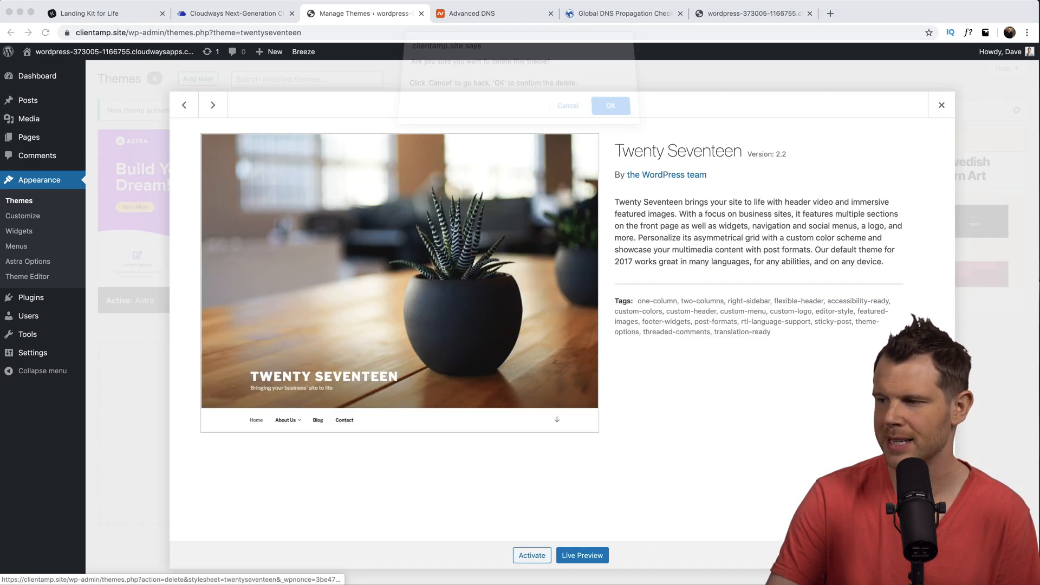
{"action": "left_click", "coordinate": [927, 555]}
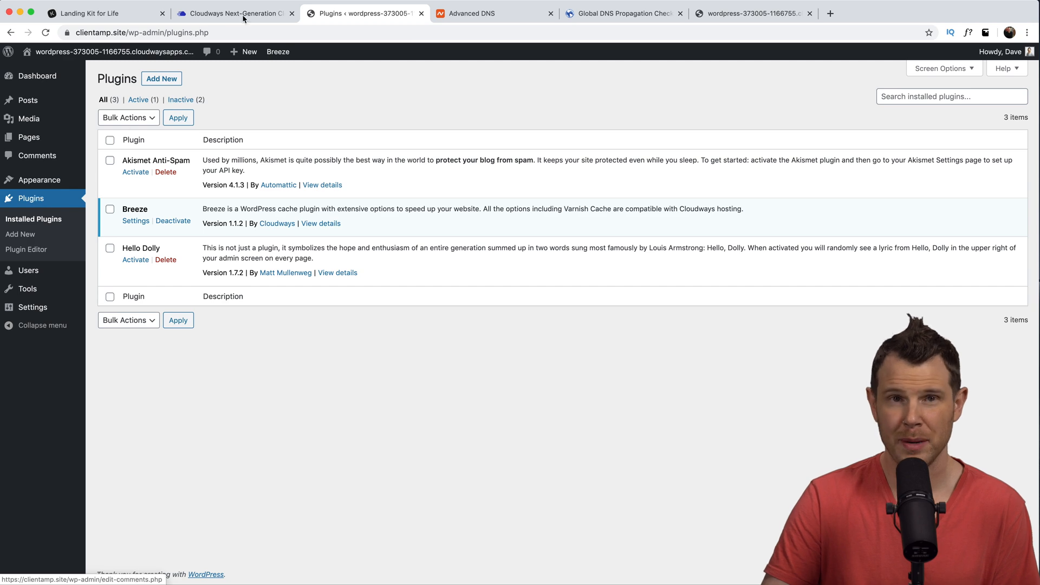
{"action": "left_click", "coordinate": [162, 80]}
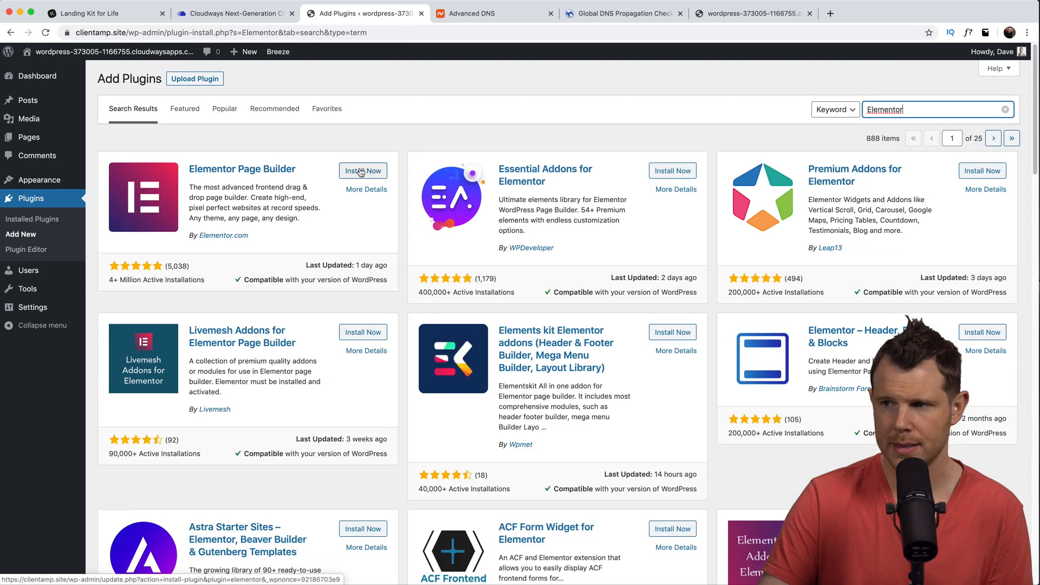
{"action": "left_click", "coordinate": [361, 171]}
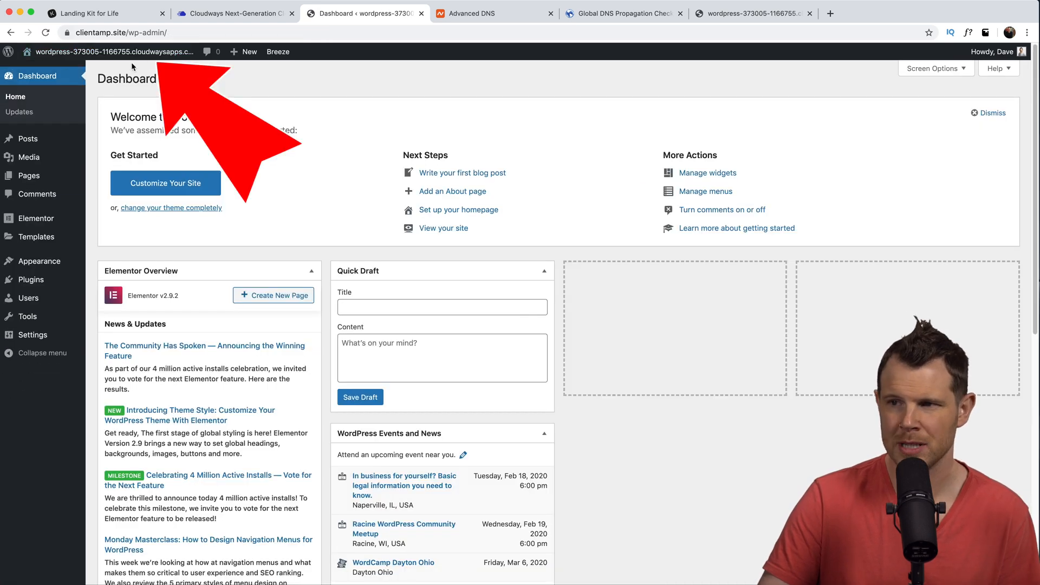
{"action": "mouse_move", "coordinate": [61, 342]}
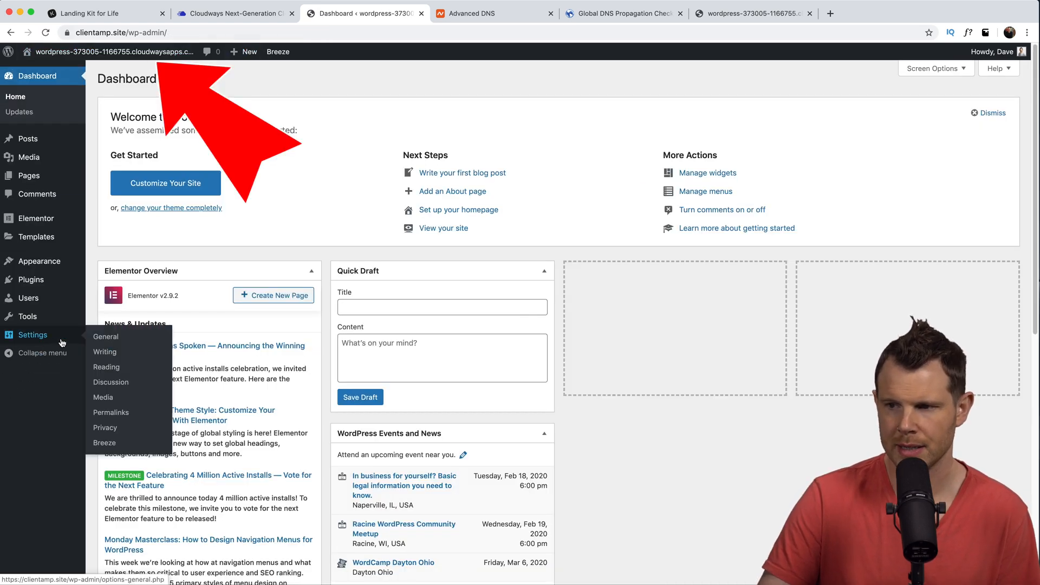
{"action": "left_click", "coordinate": [102, 339]}
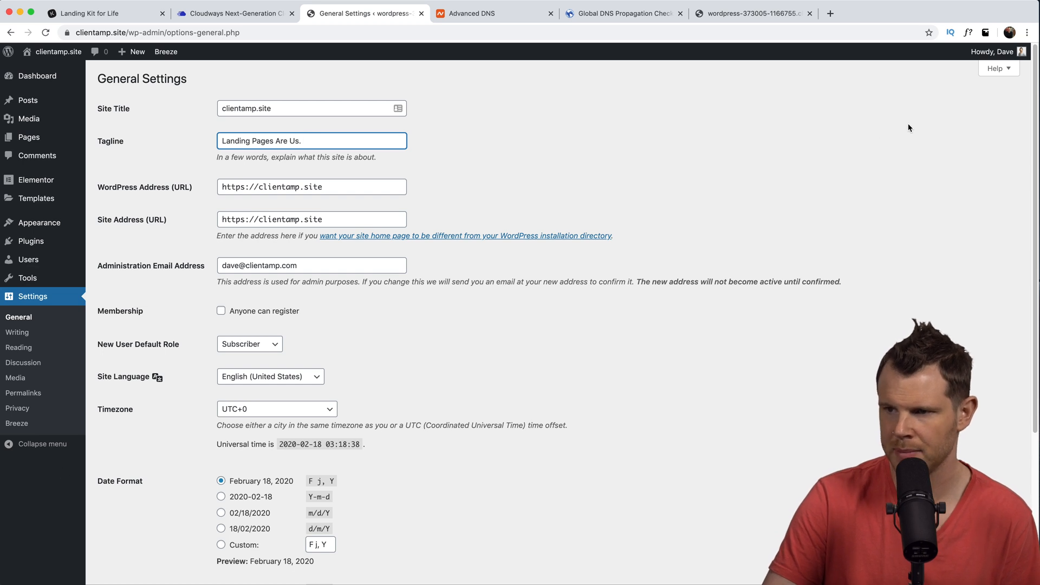
{"action": "scroll", "coordinate": [336, 390], "scroll_direction": "down", "scroll_amount": 4}
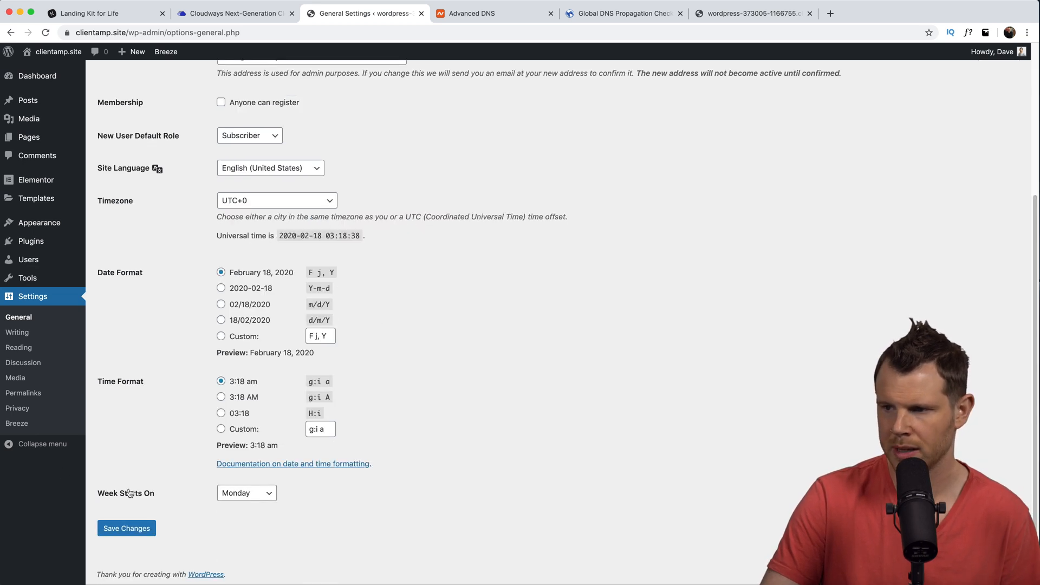
{"action": "left_click", "coordinate": [119, 529]}
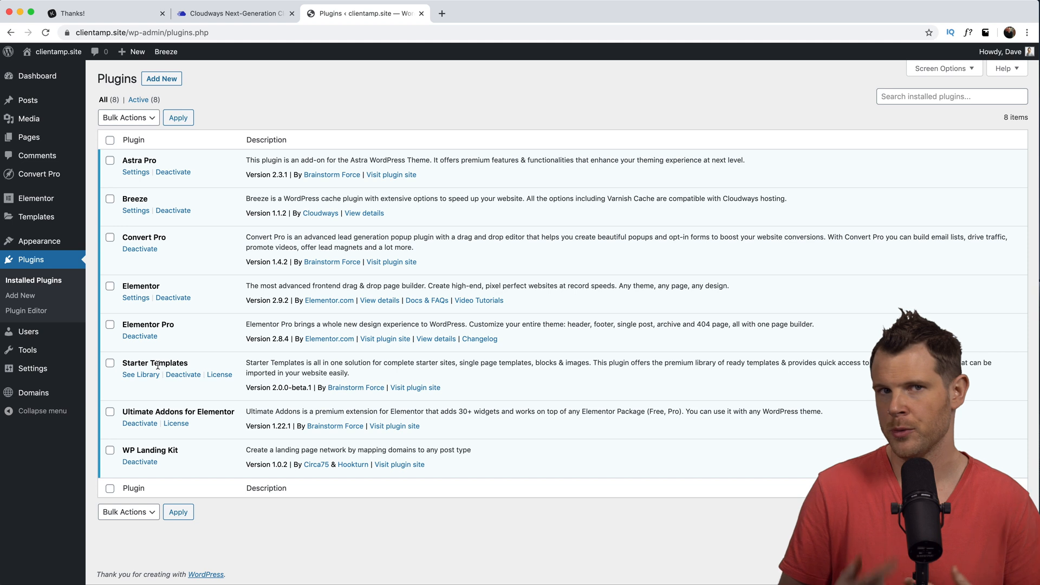
- Highlight the Starter Templates beta version number in the plugins list
{"action": "left_click_drag", "start_coordinate": [272, 388], "coordinate": [296, 389]}
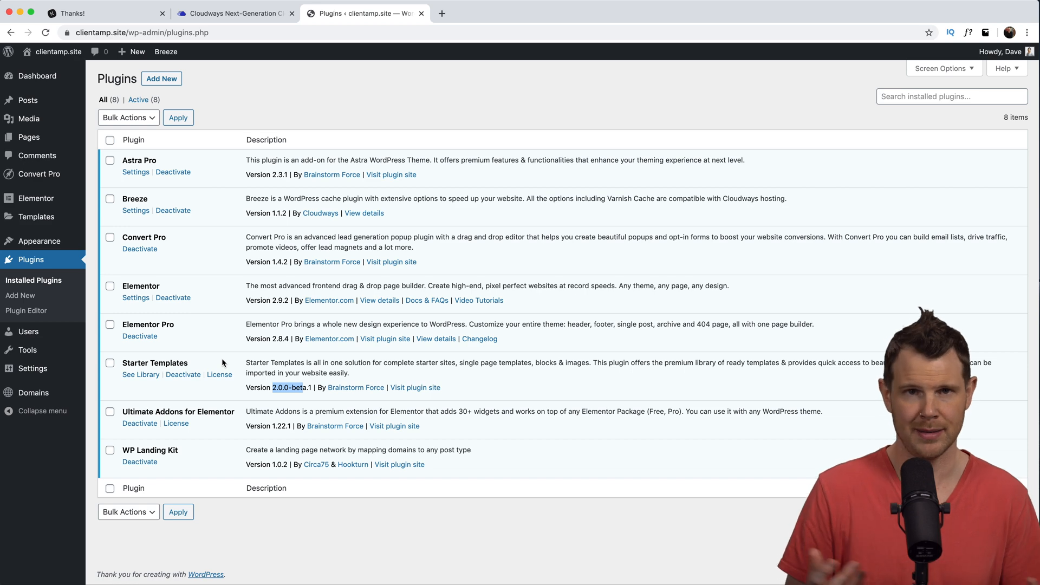
- Create a new page and open it in the Elementor builder
{"action": "mouse_move", "coordinate": [33, 139]}
{"action": "left_click", "coordinate": [111, 153]}
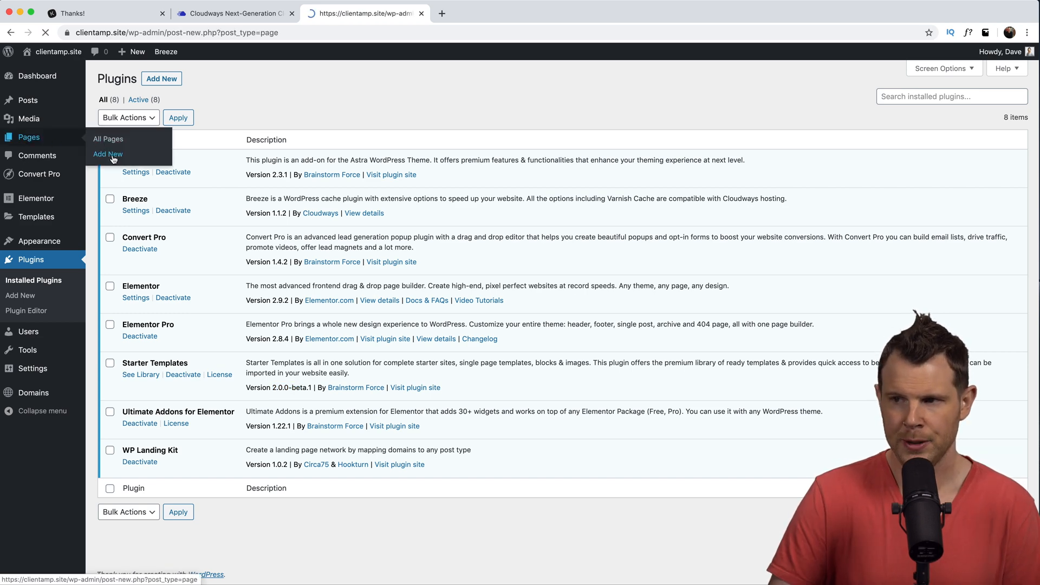
{"action": "left_click", "coordinate": [259, 78]}
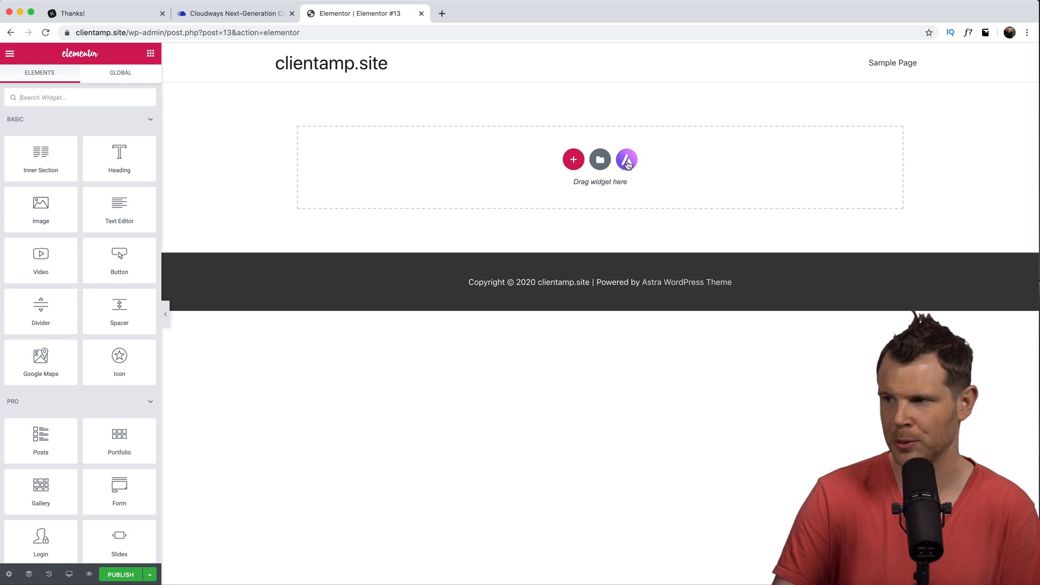
- Import the Disc Jockey kit's Home template from the starter templates library
{"action": "left_click", "coordinate": [628, 160]}
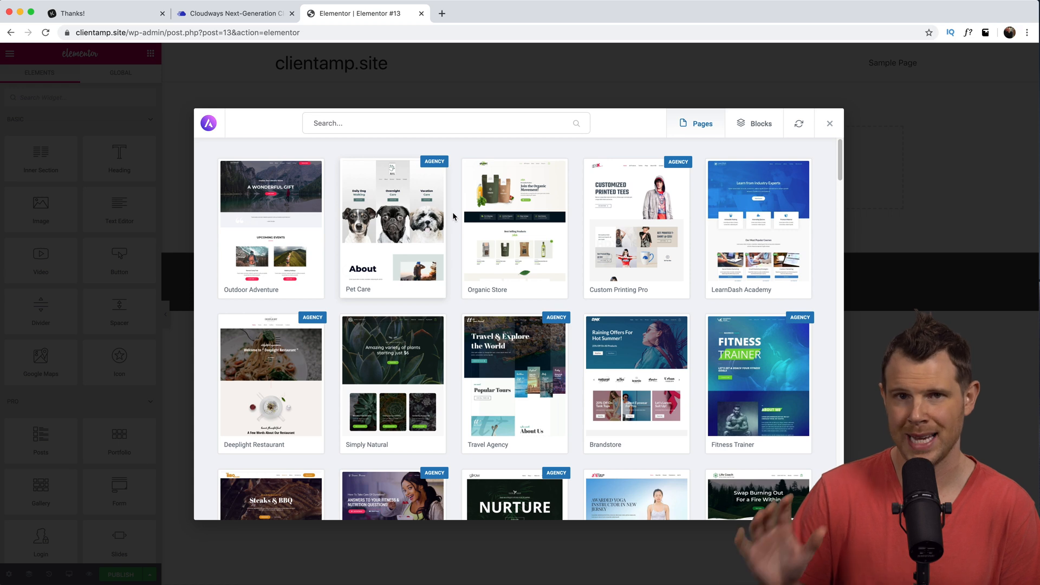
{"action": "scroll", "coordinate": [453, 216], "scroll_direction": "down", "scroll_amount": 10}
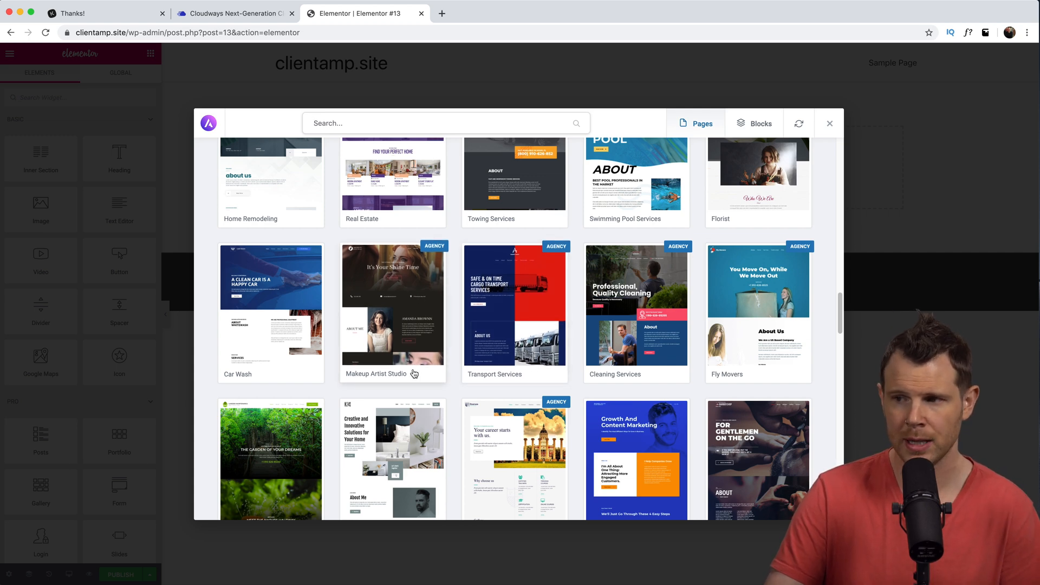
{"action": "scroll", "coordinate": [415, 373], "scroll_direction": "up", "scroll_amount": 3}
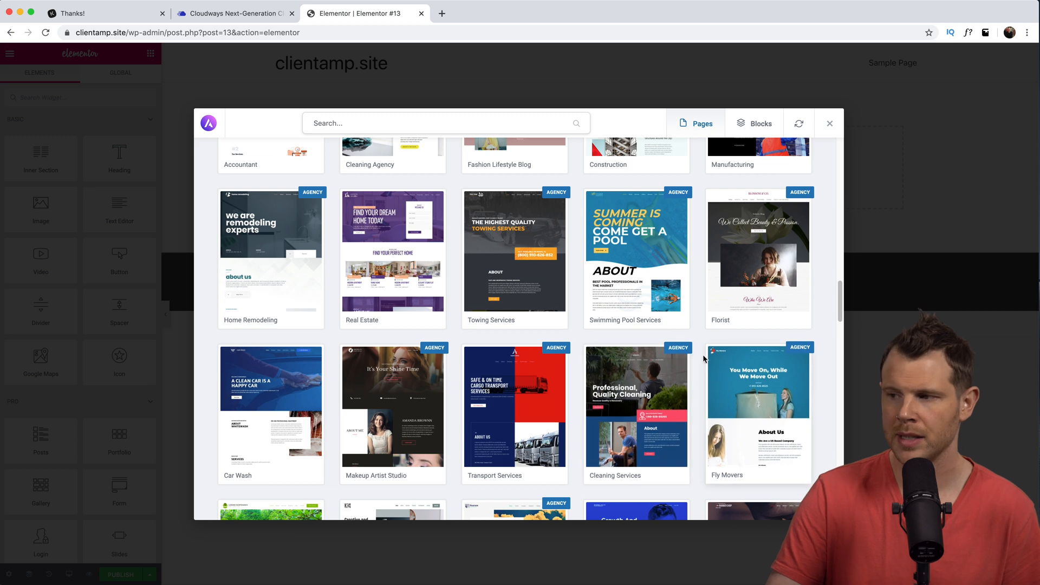
{"action": "scroll", "coordinate": [685, 200], "scroll_direction": "up", "scroll_amount": 9}
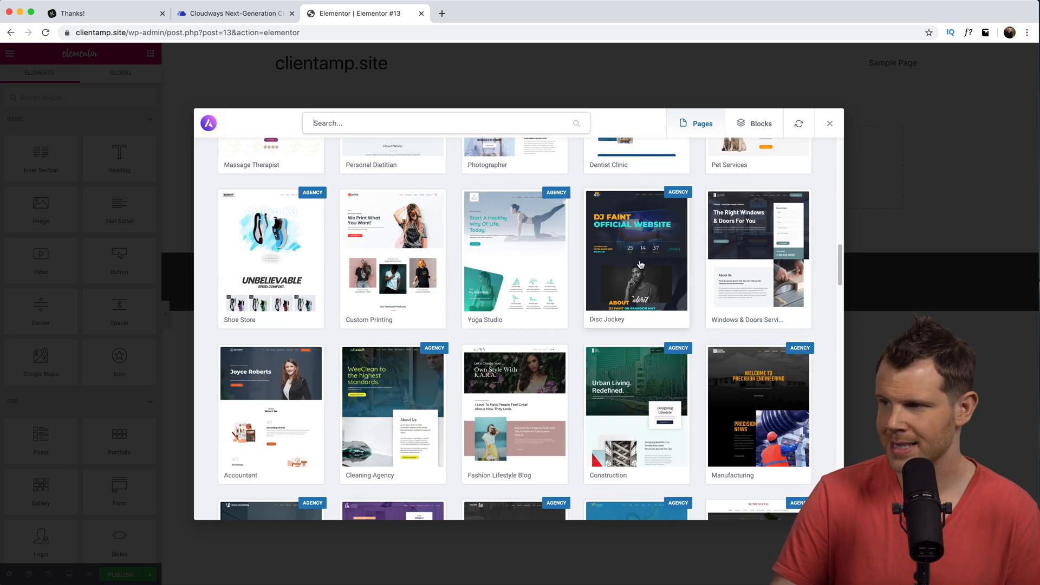
{"action": "left_click", "coordinate": [638, 238]}
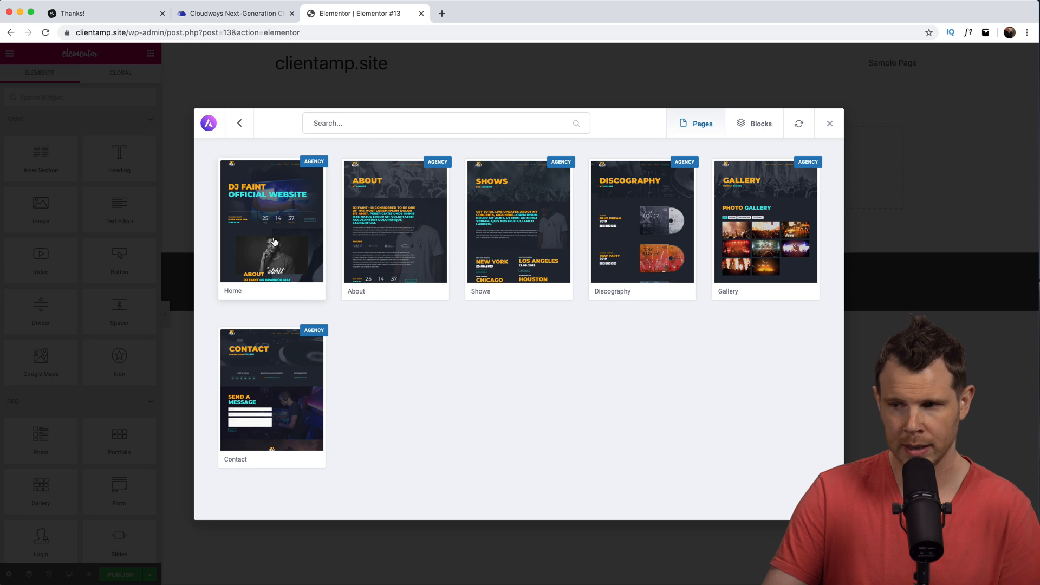
{"action": "left_click", "coordinate": [265, 263]}
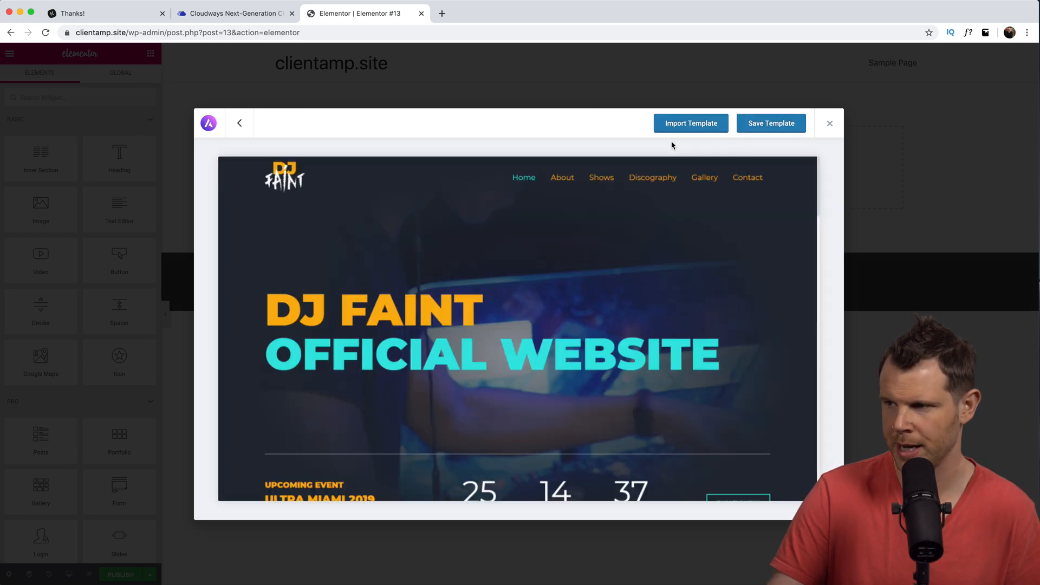
{"action": "left_click", "coordinate": [698, 124]}
{"action": "scroll", "coordinate": [659, 295], "scroll_direction": "down", "scroll_amount": 1}
{"action": "scroll", "coordinate": [659, 299], "scroll_direction": "down", "scroll_amount": 10}
{"action": "scroll", "coordinate": [637, 210], "scroll_direction": "up", "scroll_amount": 11}
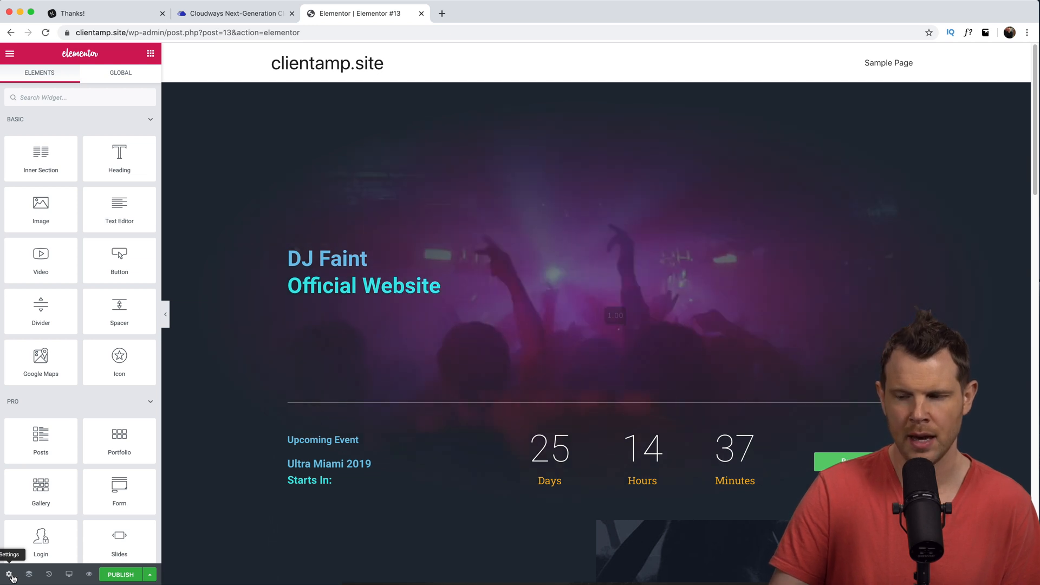
- Switch the DJ Faint page to the Elementor Canvas layout and exit to the page editor
{"action": "left_click", "coordinate": [9, 575]}
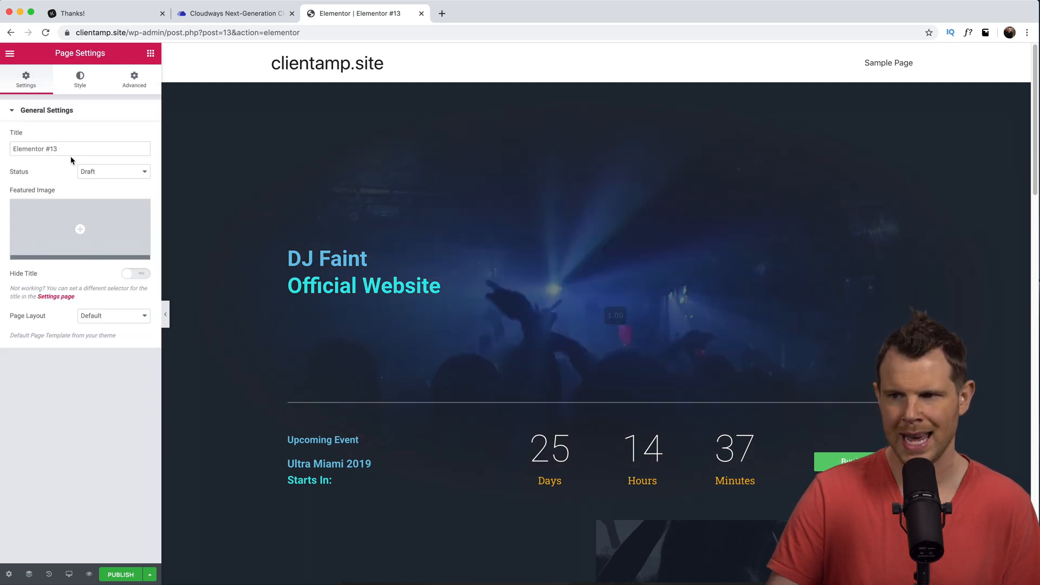
{"action": "left_click", "coordinate": [100, 319]}
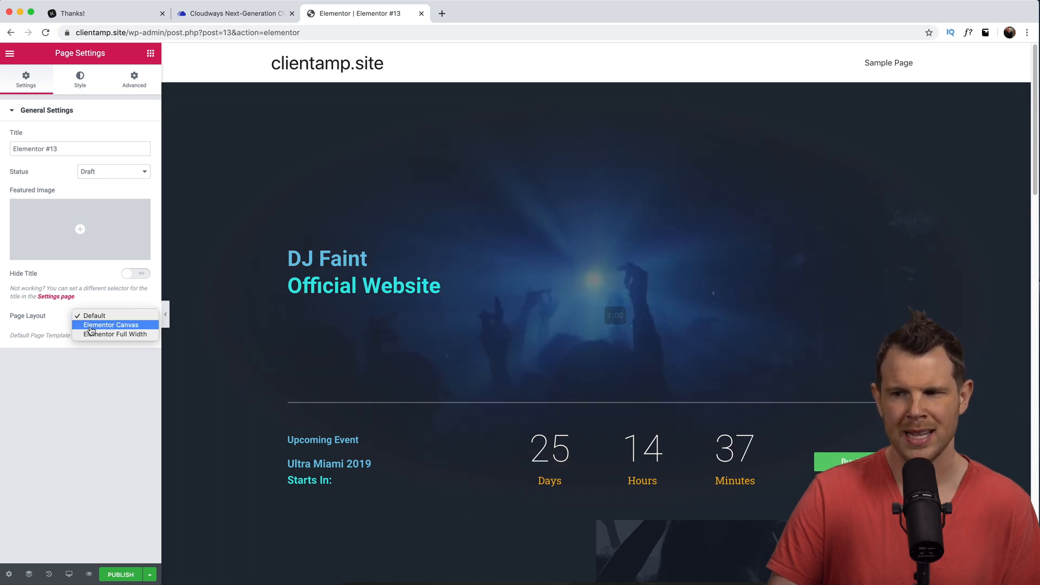
{"action": "left_click", "coordinate": [90, 327]}
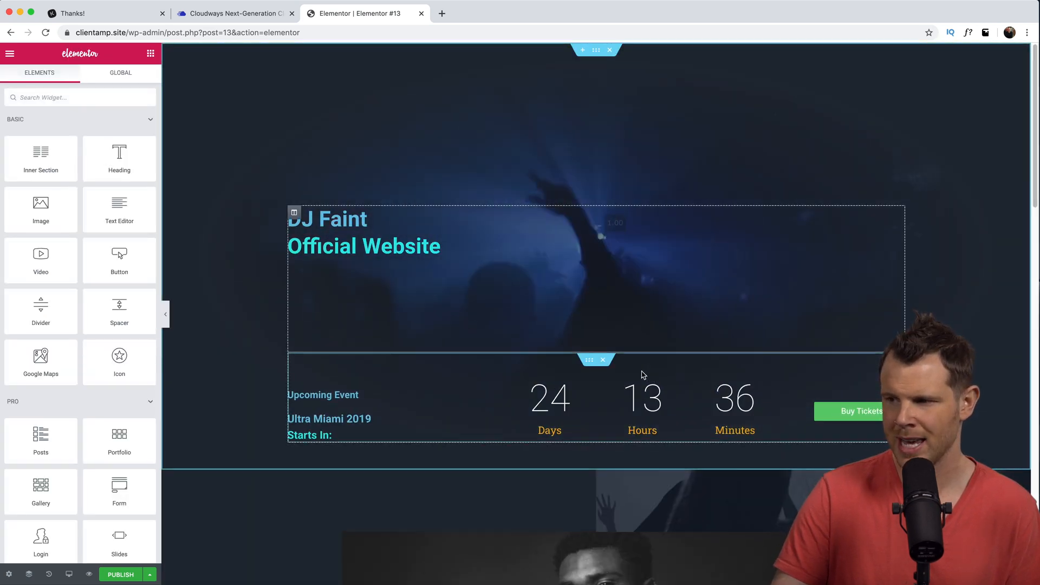
{"action": "scroll", "coordinate": [455, 401], "scroll_direction": "down", "scroll_amount": 12}
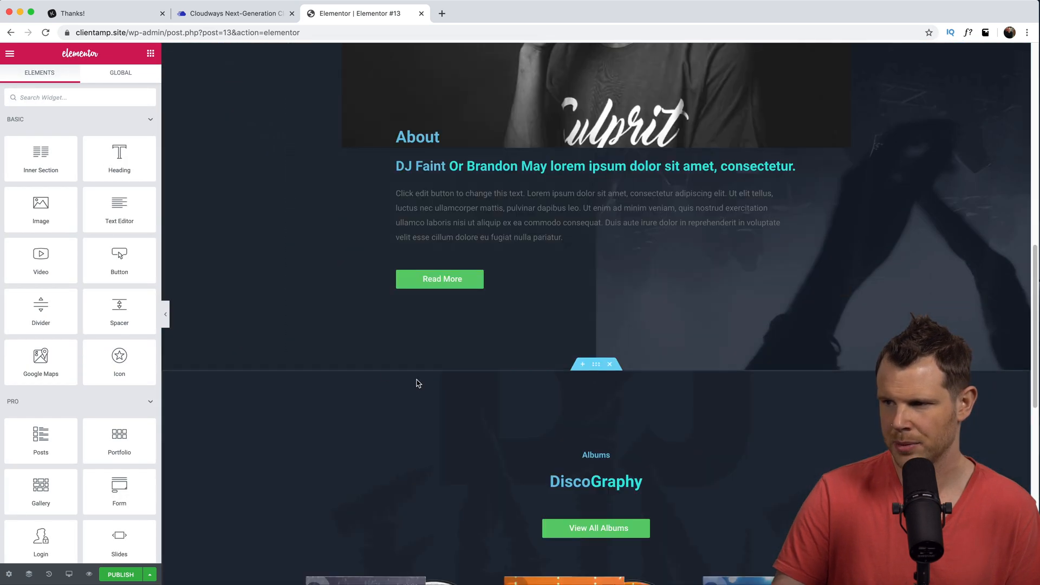
{"action": "scroll", "coordinate": [412, 382], "scroll_direction": "down", "scroll_amount": 5}
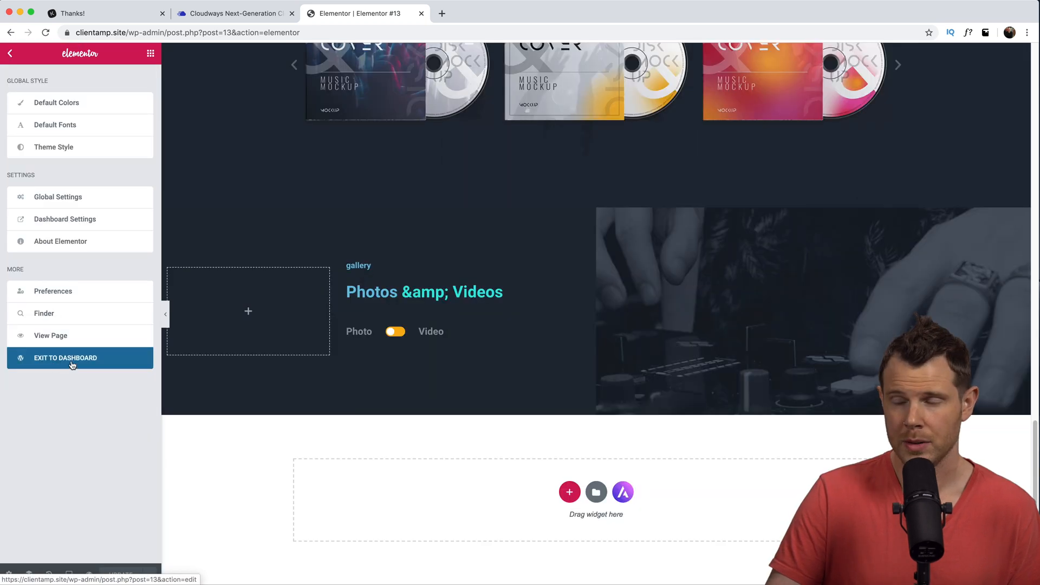
{"action": "left_click", "coordinate": [72, 361]}
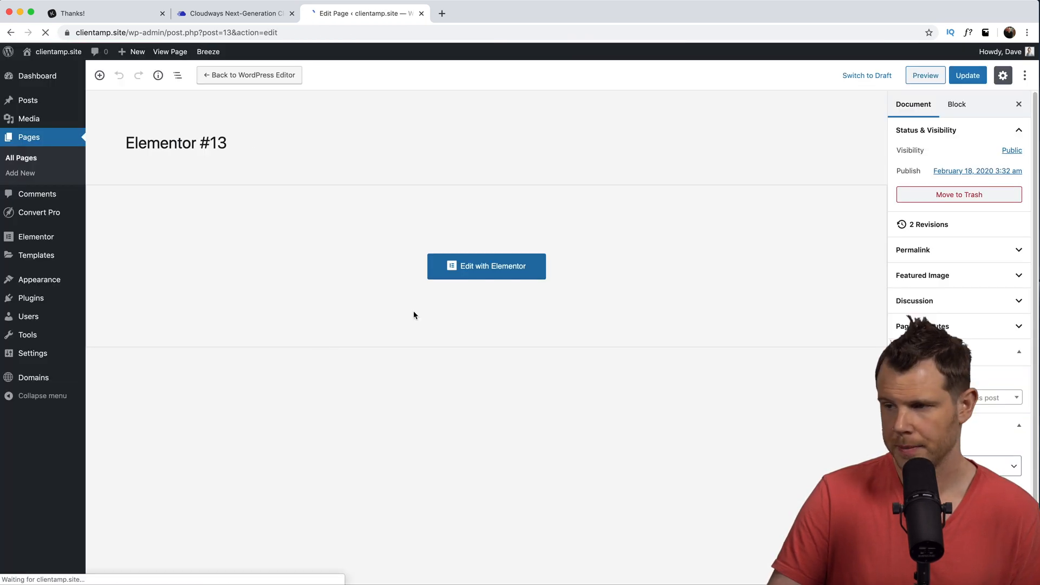
- Retitle the page 'DJ Landing Page', set its slug to dj-page, and save
{"action": "left_click", "coordinate": [199, 142]}
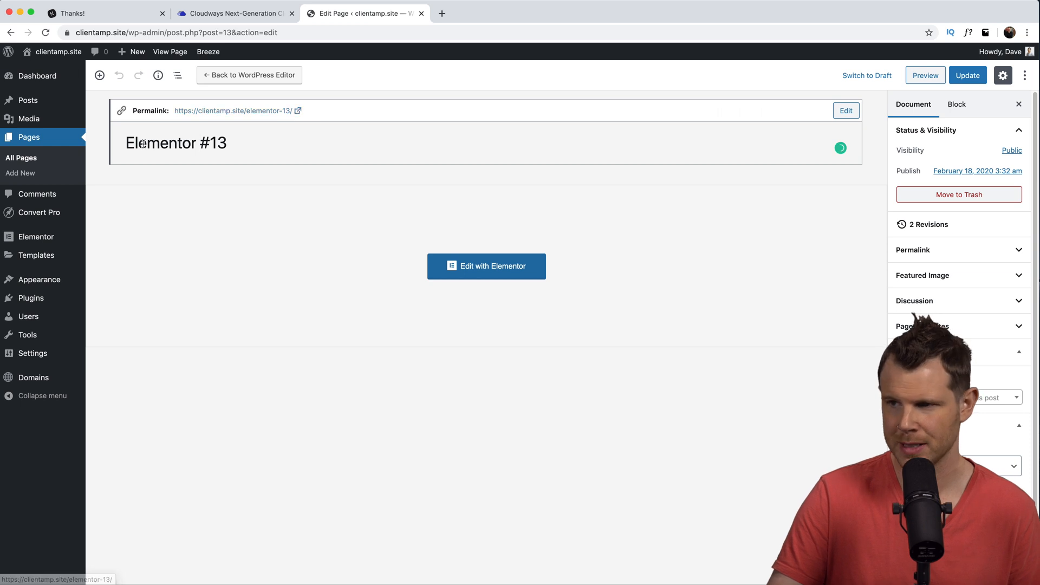
{"action": "left_click_drag", "start_coordinate": [240, 142], "coordinate": [151, 140]}
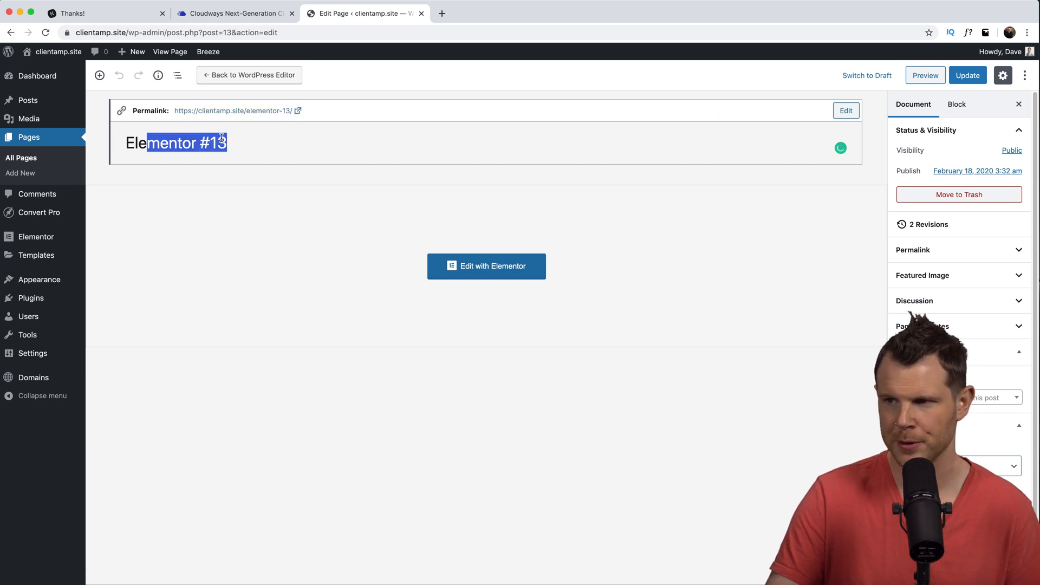
{"action": "type", "text": "DJ Landing Page"}
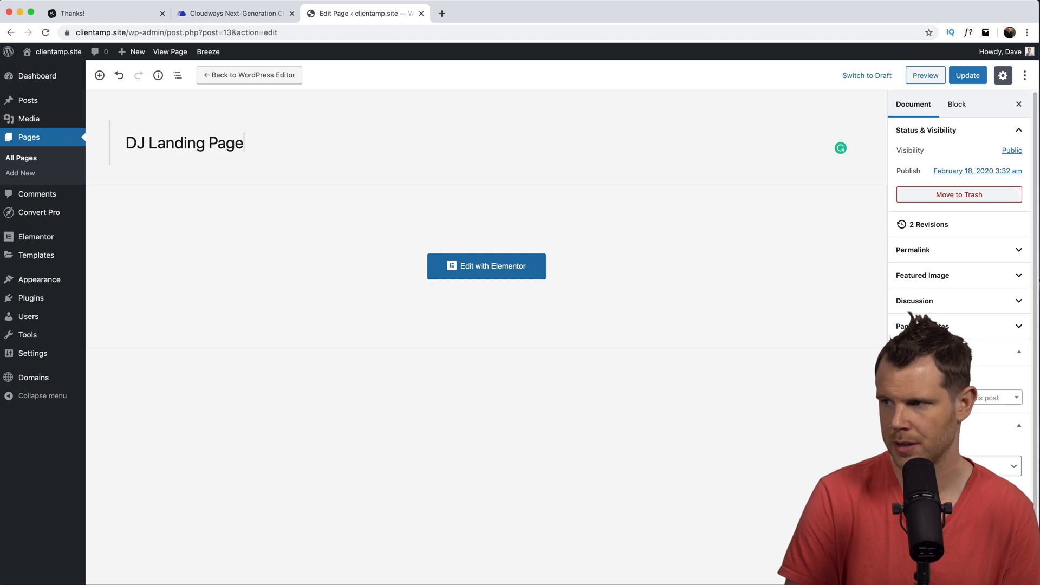
{"action": "double_click", "coordinate": [207, 143]}
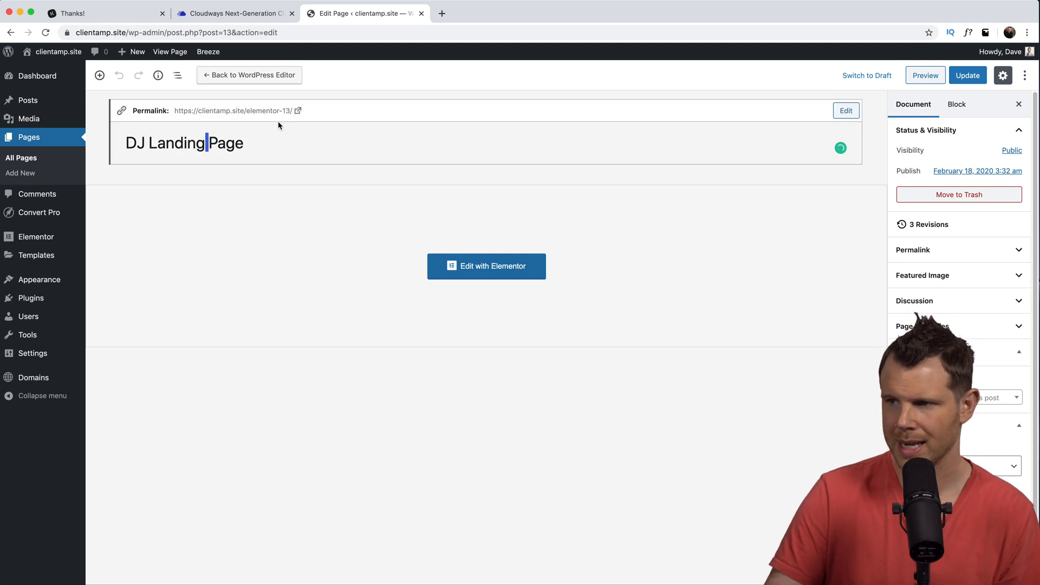
{"action": "left_click", "coordinate": [850, 111]}
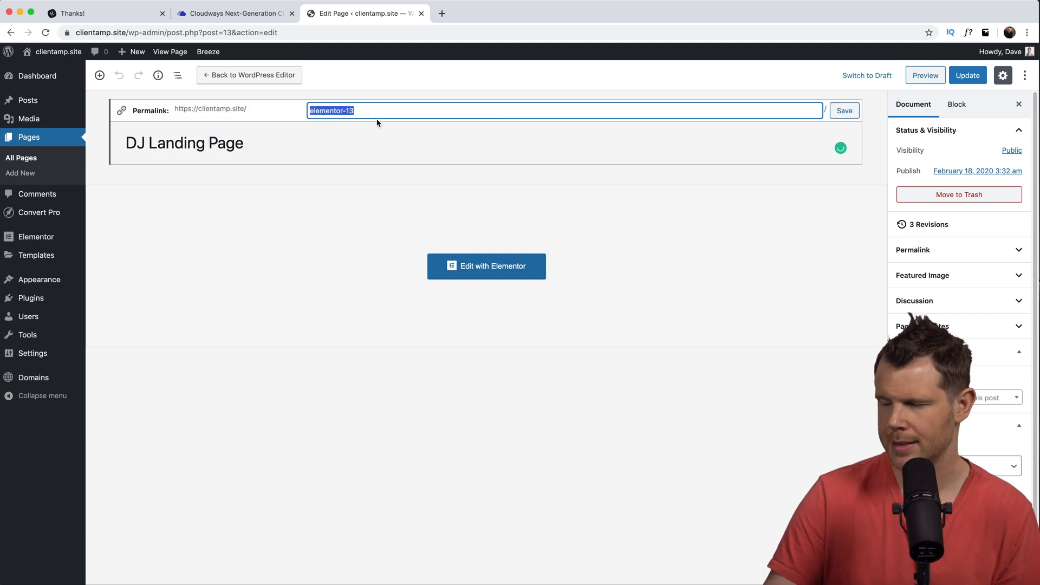
{"action": "type", "text": "dj-page"}
{"action": "key", "text": "Return"}
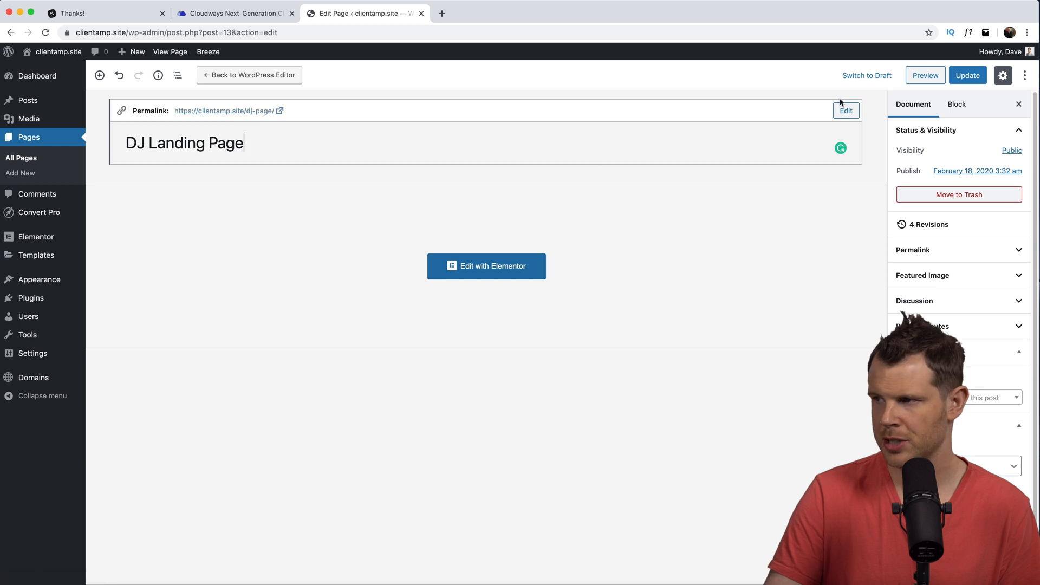
{"action": "left_click", "coordinate": [966, 75]}
- Preview the DJ Landing Page, then reopen it in Elementor
{"action": "left_click", "coordinate": [916, 75]}
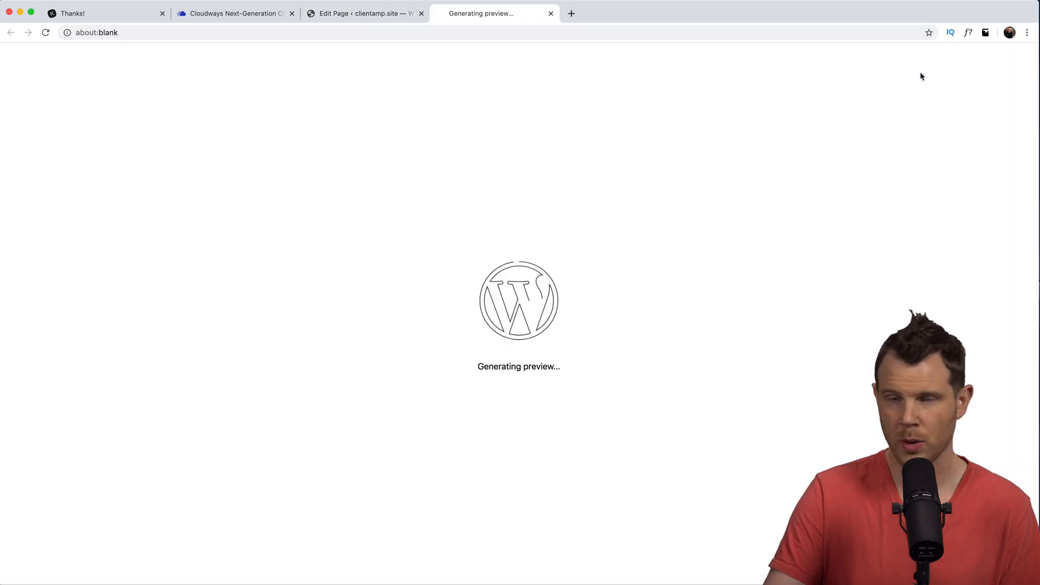
{"action": "scroll", "coordinate": [578, 351], "scroll_direction": "down", "scroll_amount": 8}
{"action": "scroll", "coordinate": [577, 351], "scroll_direction": "down", "scroll_amount": 5}
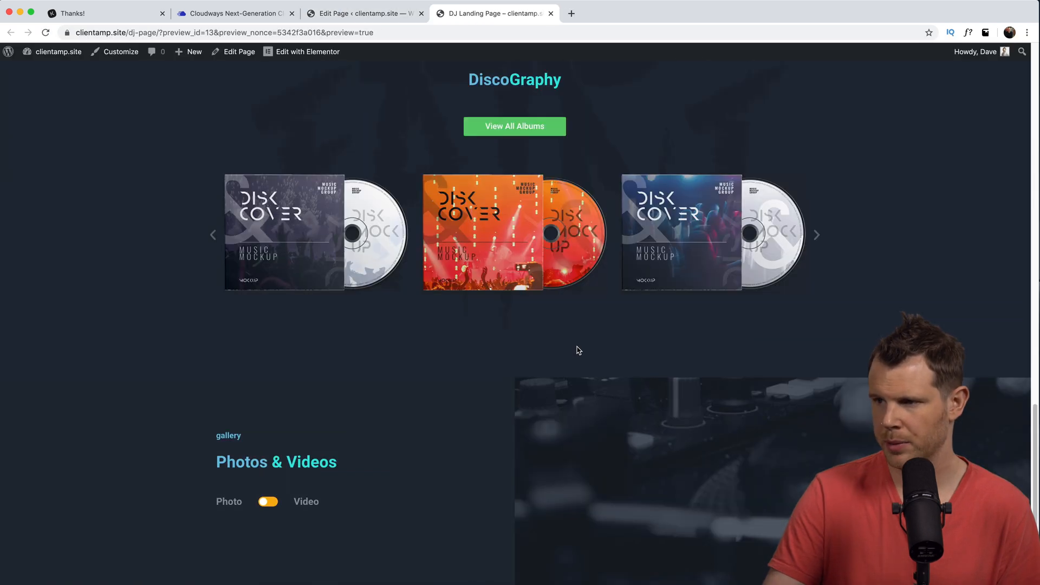
{"action": "scroll", "coordinate": [577, 351], "scroll_direction": "up", "scroll_amount": 15}
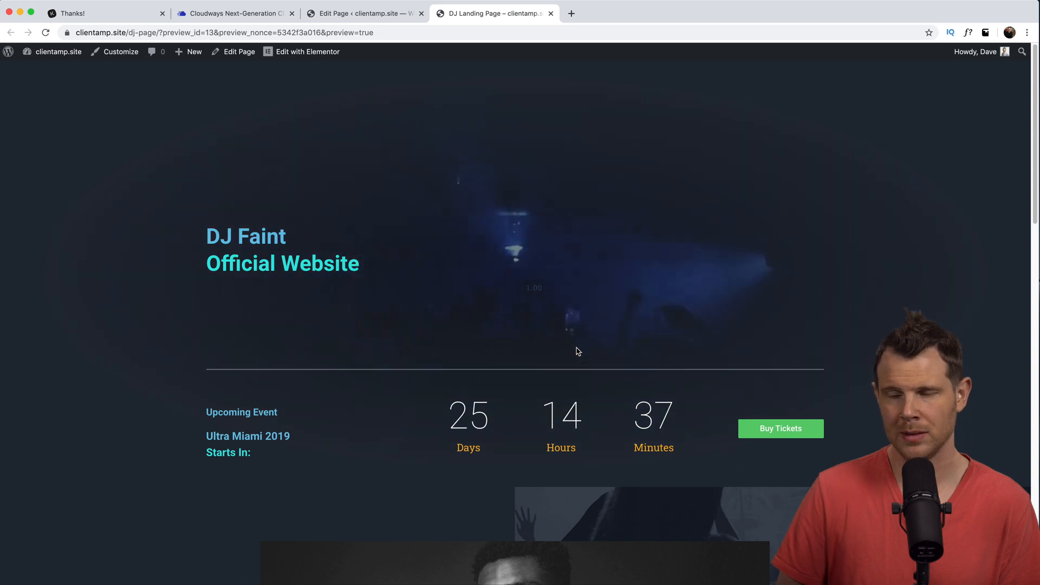
{"action": "left_click", "coordinate": [307, 51]}
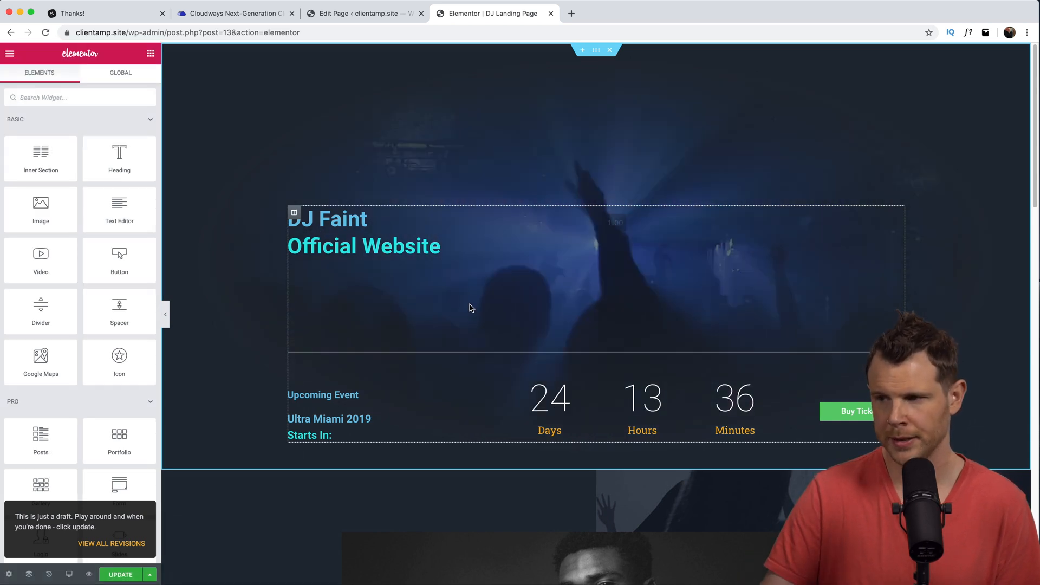
- Add a Form widget with hidden labels to the top section, then switch to Cloudways
{"action": "type", "text": "form"}
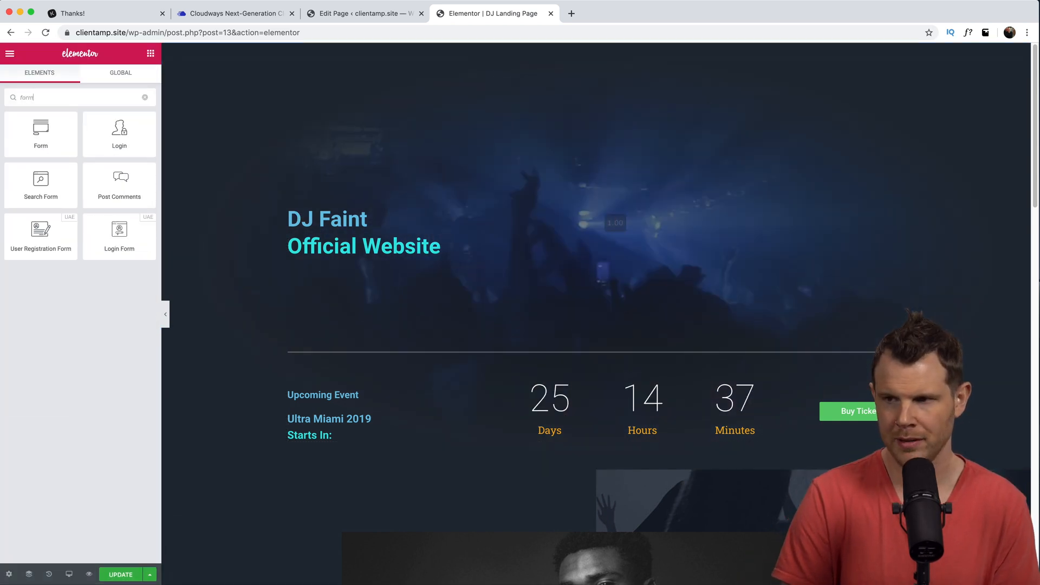
{"action": "left_click_drag", "start_coordinate": [64, 136], "coordinate": [627, 369]}
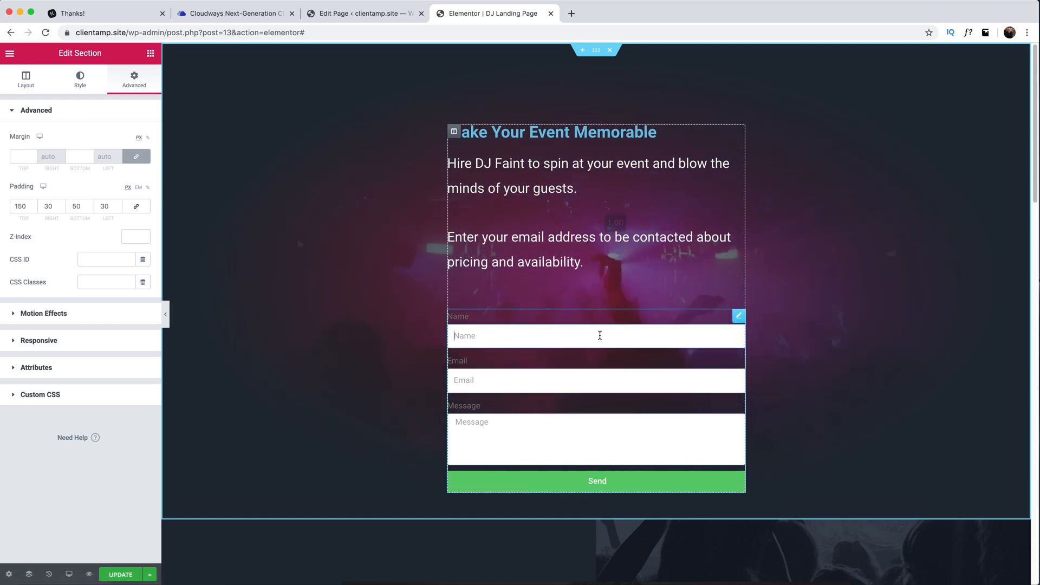
{"action": "left_click", "coordinate": [599, 334]}
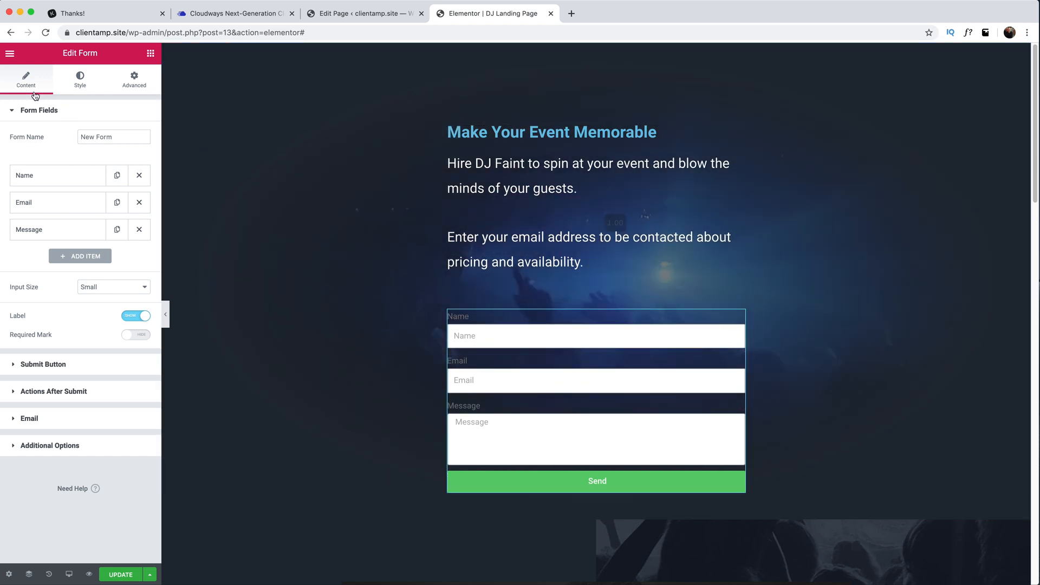
{"action": "left_click", "coordinate": [137, 315]}
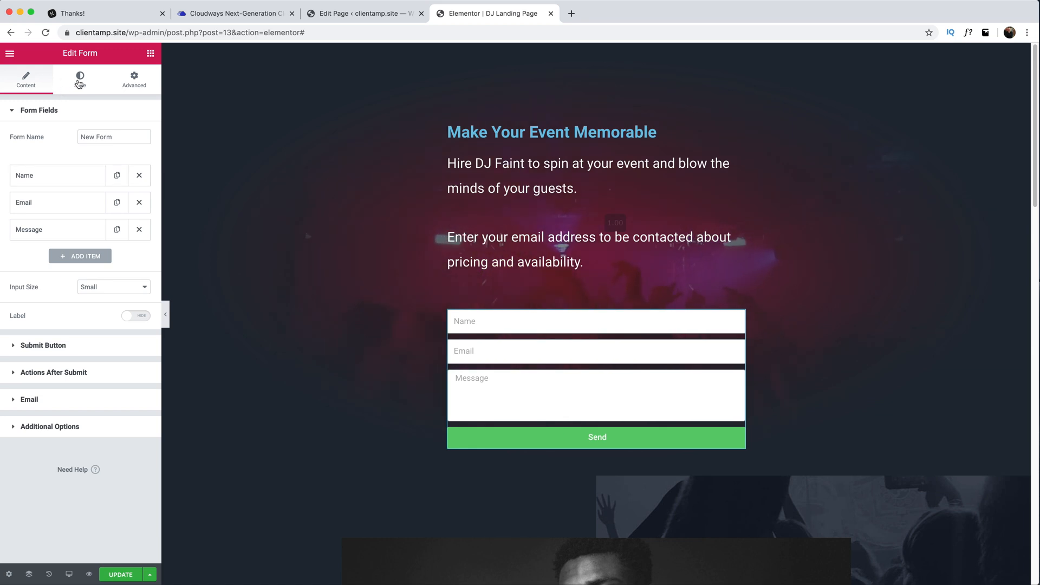
{"action": "left_click", "coordinate": [65, 87]}
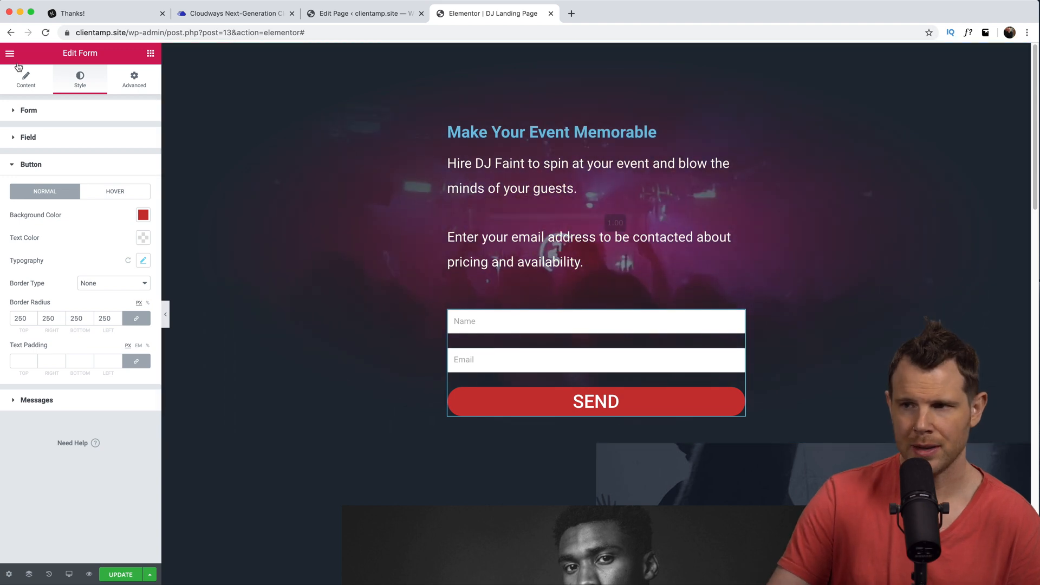
{"action": "left_click", "coordinate": [232, 15]}
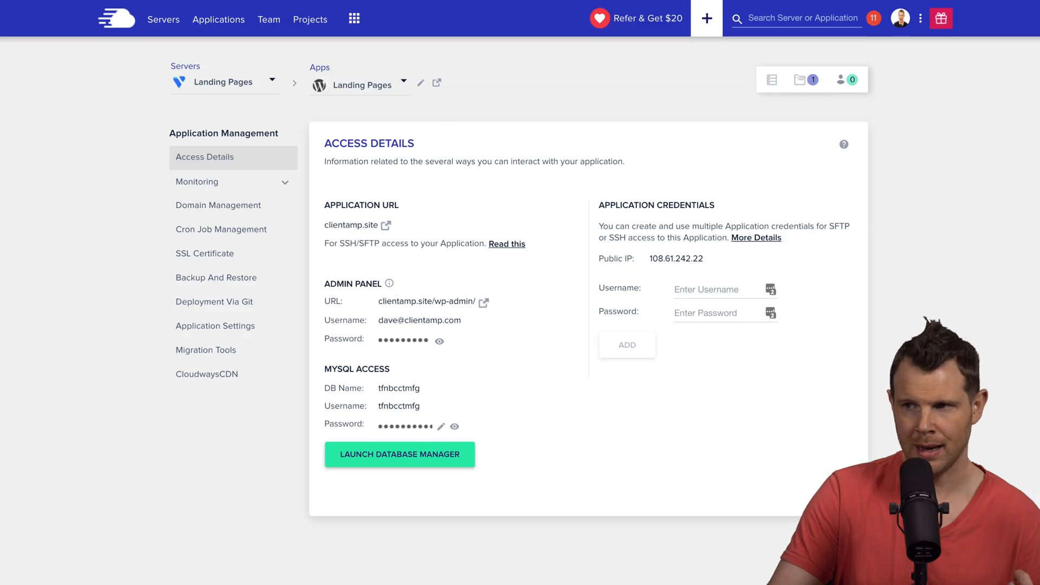
- Check the Elastic Email add-on's subscription plan in Cloudways Add-ons, then return to Elementor's menu
{"action": "left_click", "coordinate": [356, 19]}
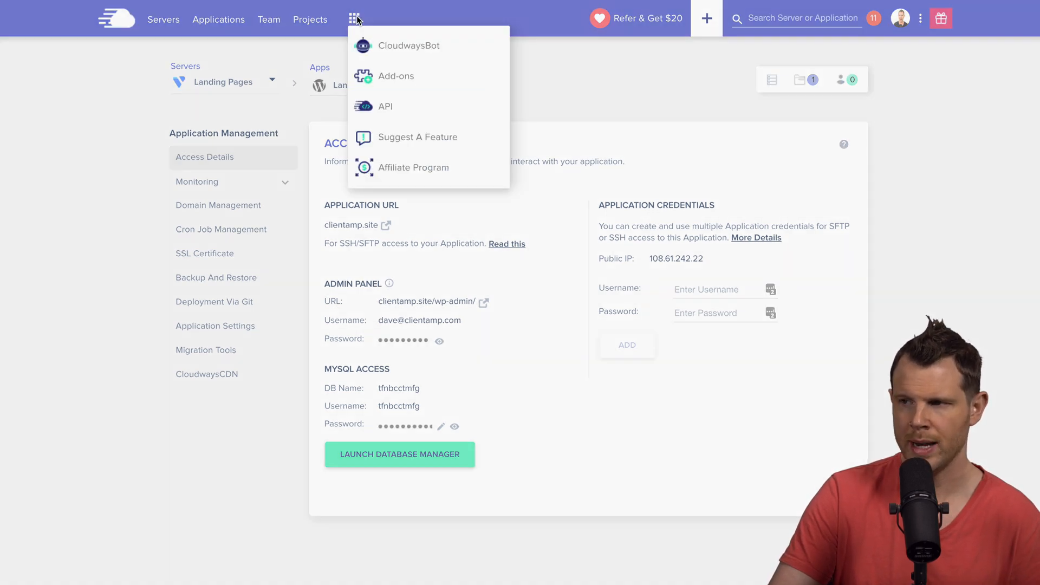
{"action": "left_click", "coordinate": [399, 79]}
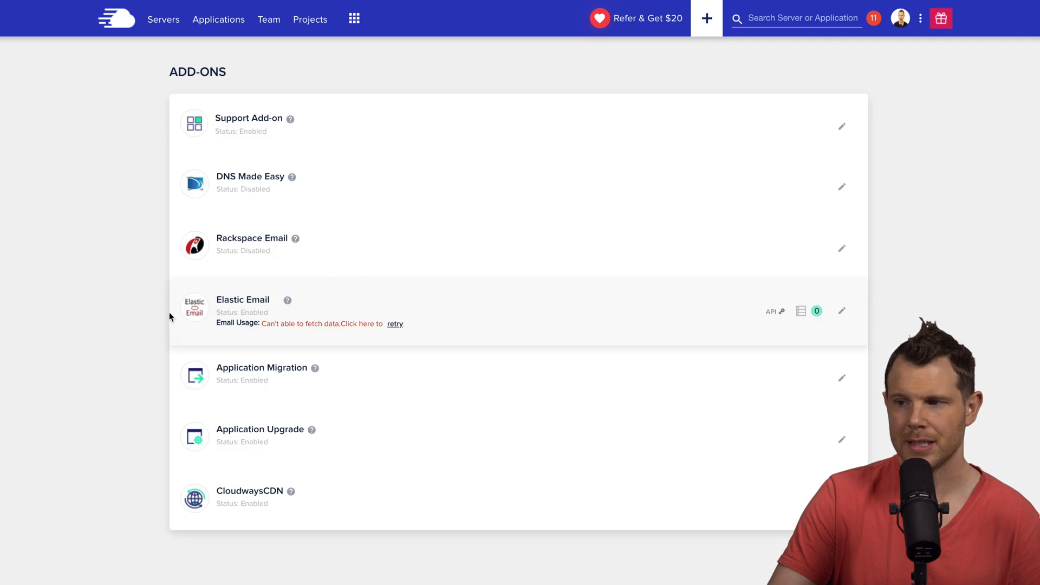
{"action": "left_click", "coordinate": [843, 312]}
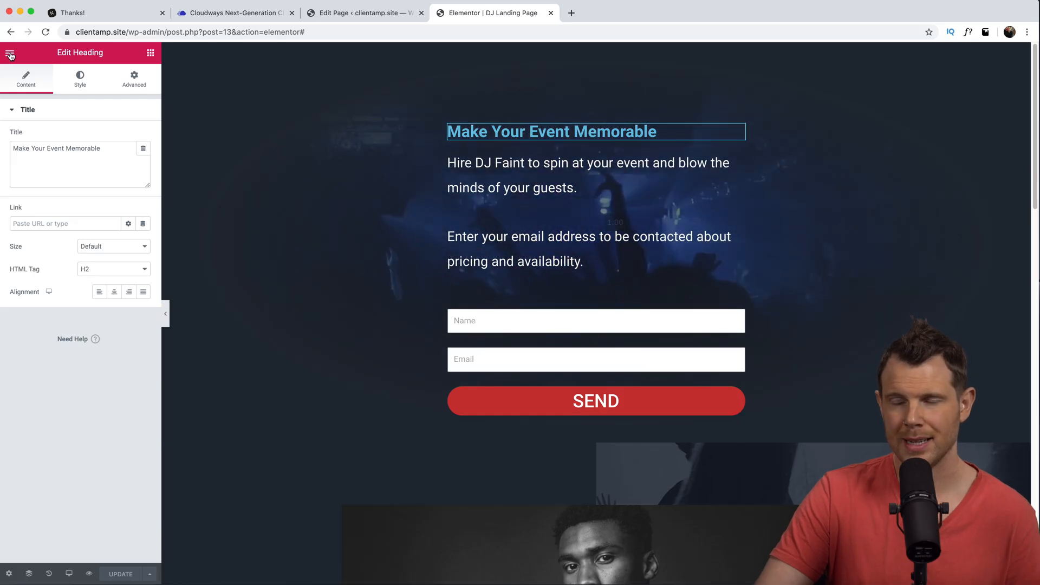
{"action": "left_click", "coordinate": [10, 53]}
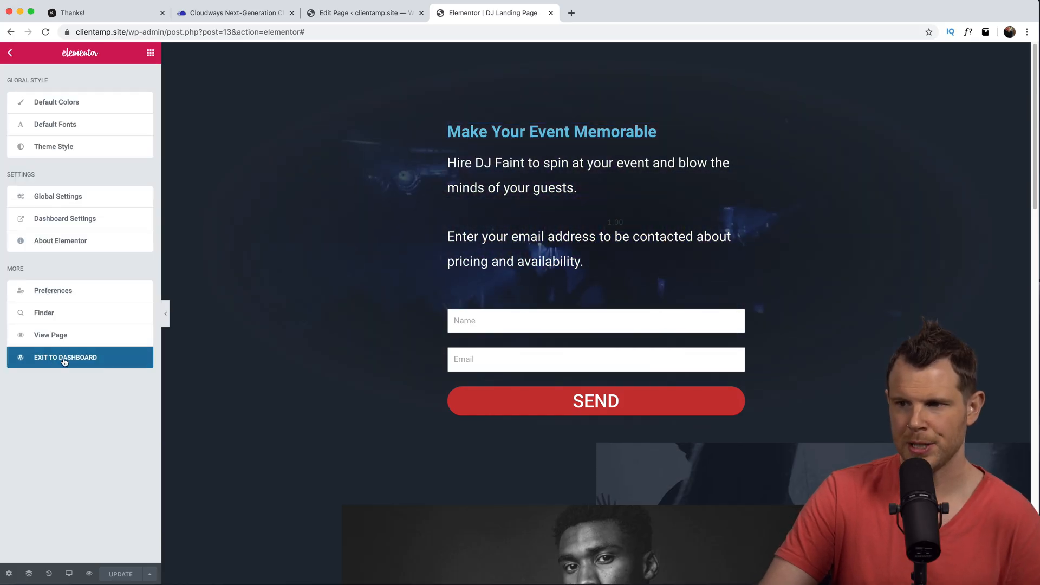
- Create a new blank WordPress page and open it in Elementor
{"action": "left_click", "coordinate": [84, 370]}
{"action": "left_click", "coordinate": [16, 175]}
{"action": "left_click", "coordinate": [247, 75]}
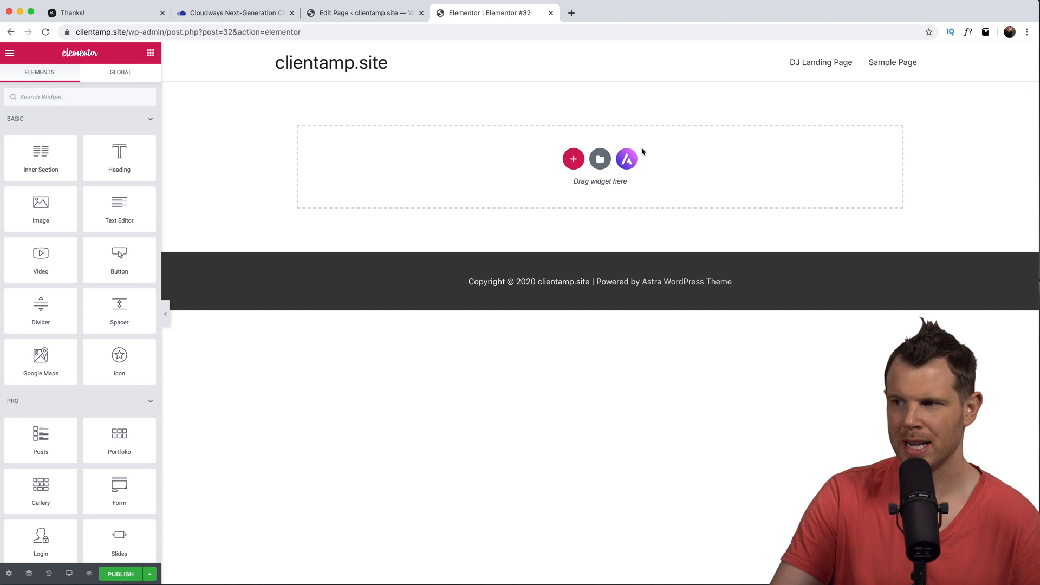
- Preview the PhysioCare page template from the library and insert it
{"action": "left_click", "coordinate": [599, 162]}
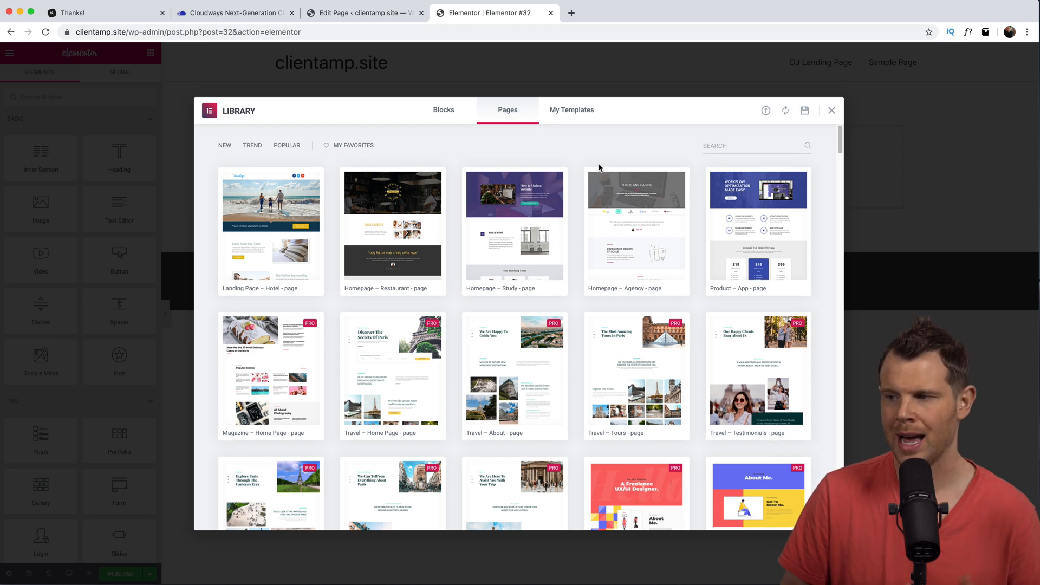
{"action": "scroll", "coordinate": [634, 299], "scroll_direction": "down", "scroll_amount": 3}
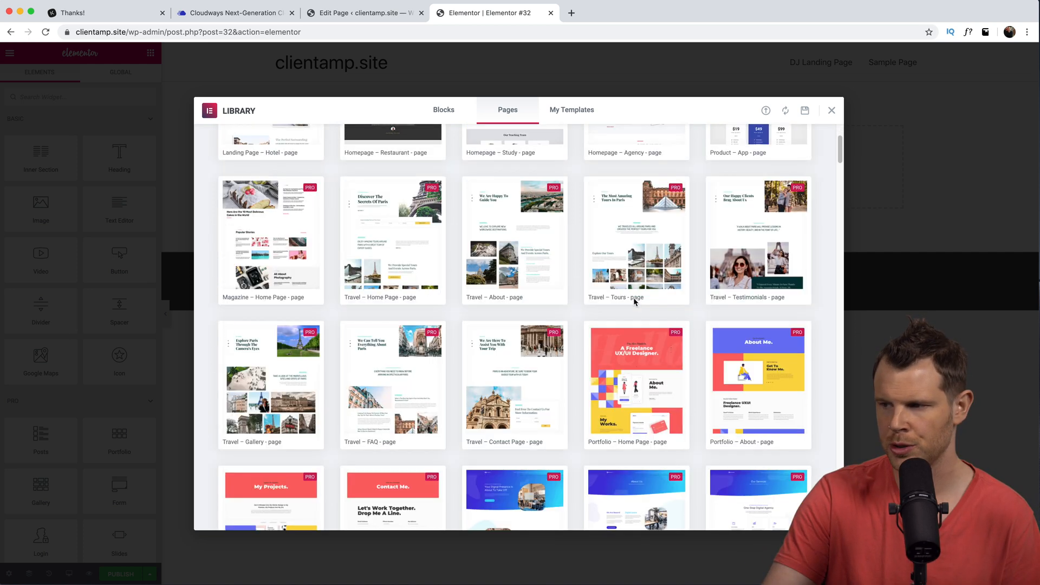
{"action": "scroll", "coordinate": [634, 304], "scroll_direction": "down", "scroll_amount": 5}
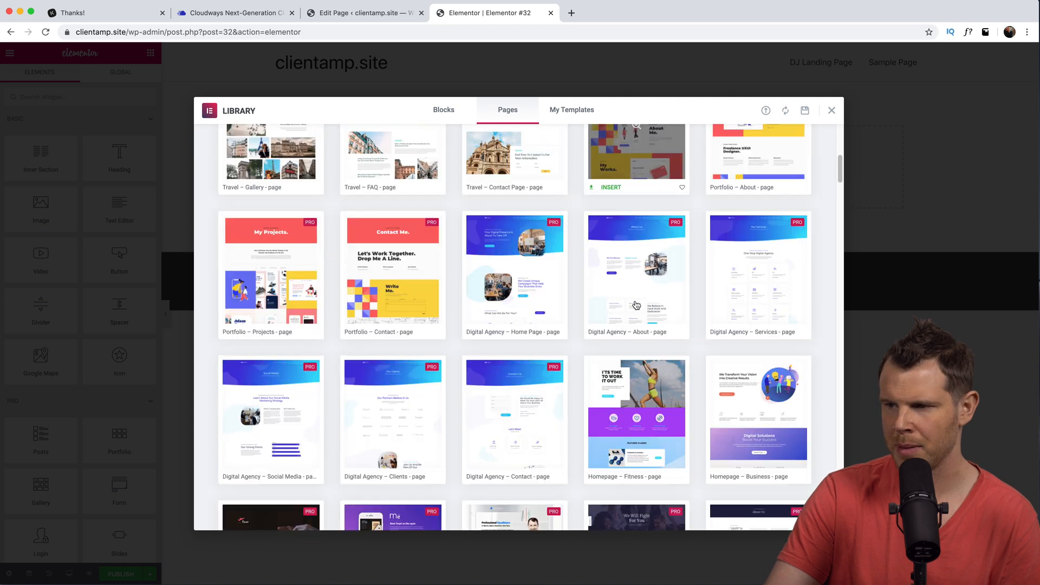
{"action": "scroll", "coordinate": [640, 303], "scroll_direction": "down", "scroll_amount": 7}
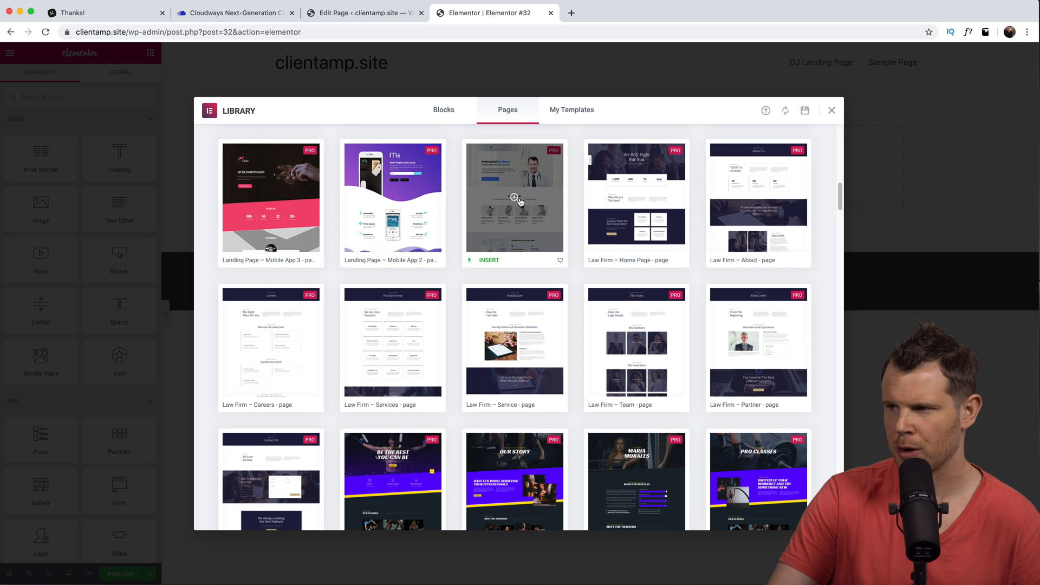
{"action": "left_click", "coordinate": [522, 191]}
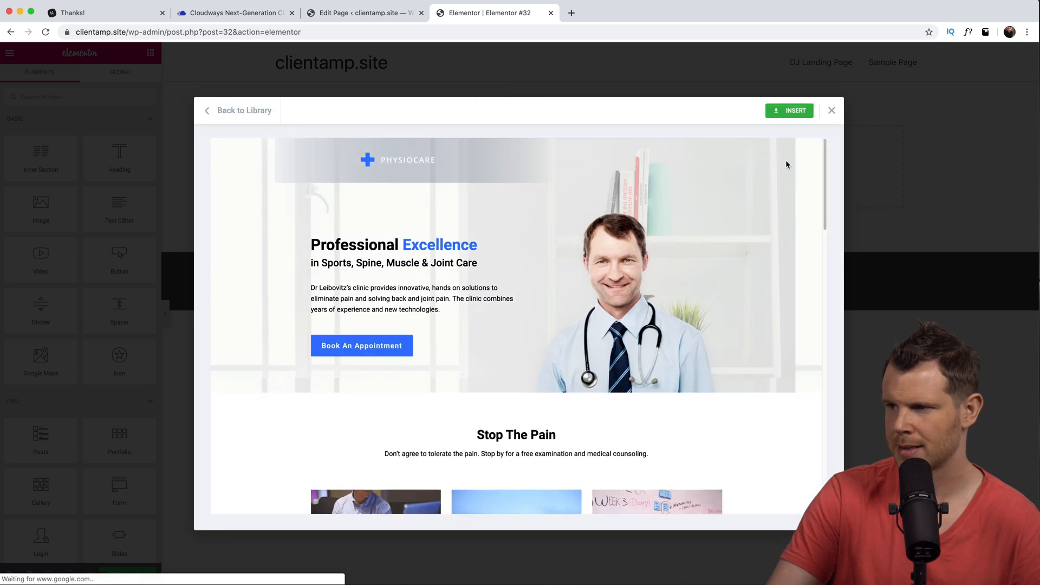
{"action": "scroll", "coordinate": [509, 361], "scroll_direction": "down", "scroll_amount": 12}
{"action": "scroll", "coordinate": [773, 151], "scroll_direction": "up", "scroll_amount": 12}
{"action": "left_click", "coordinate": [789, 111]}
- Set the page layout to Elementor Canvas and publish the page
{"action": "scroll", "coordinate": [620, 440], "scroll_direction": "down", "scroll_amount": 12}
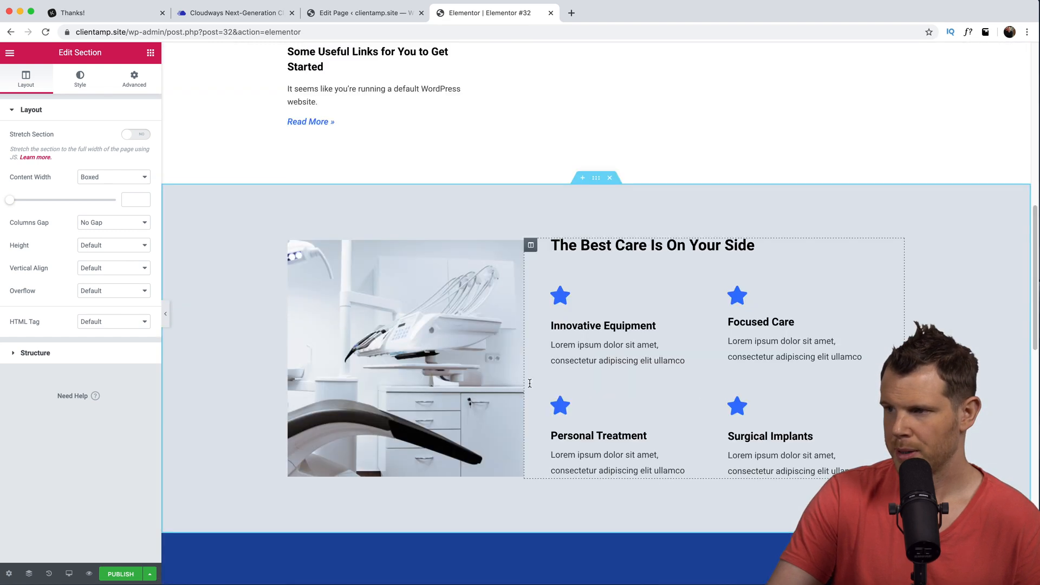
{"action": "scroll", "coordinate": [471, 363], "scroll_direction": "down", "scroll_amount": 5}
{"action": "scroll", "coordinate": [585, 283], "scroll_direction": "up", "scroll_amount": 20}
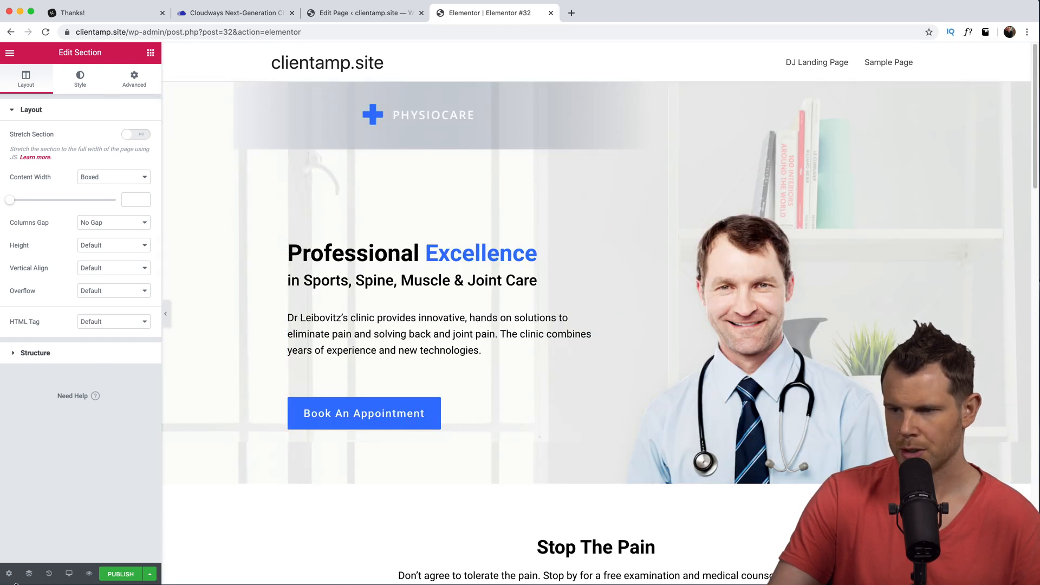
{"action": "left_click", "coordinate": [9, 573]}
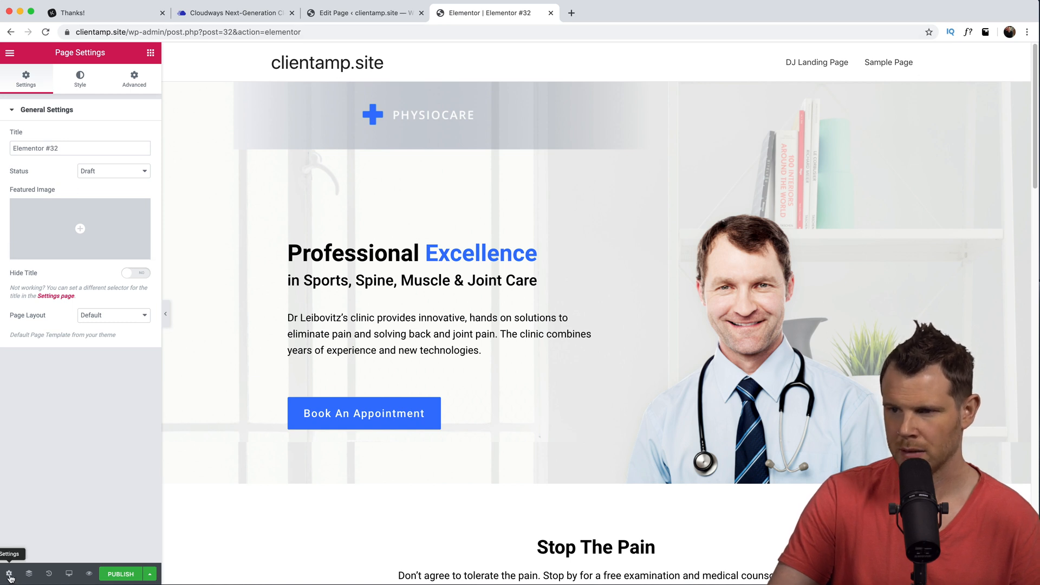
{"action": "left_click", "coordinate": [105, 319]}
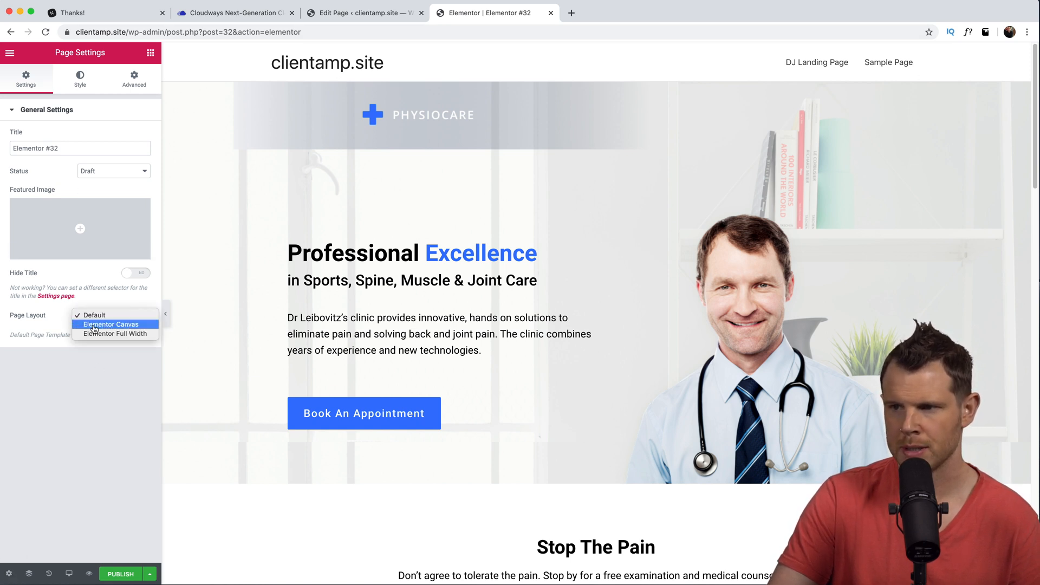
{"action": "left_click", "coordinate": [108, 325]}
{"action": "left_click", "coordinate": [129, 575]}
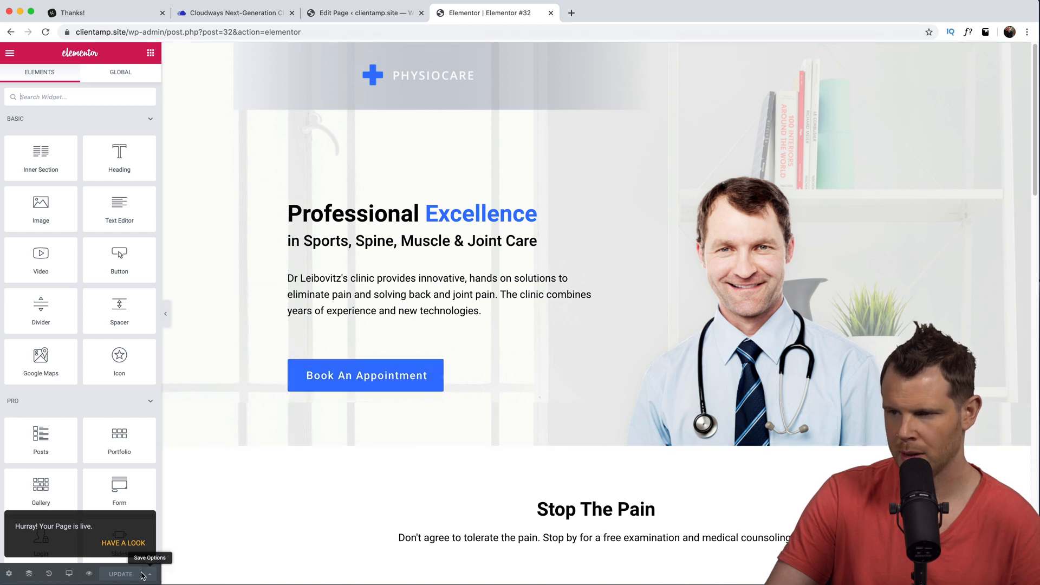
- Preview the published PhysioCare page and test its Book An Appointment link
{"action": "left_click", "coordinate": [91, 578]}
{"action": "scroll", "coordinate": [491, 368], "scroll_direction": "down", "scroll_amount": 15}
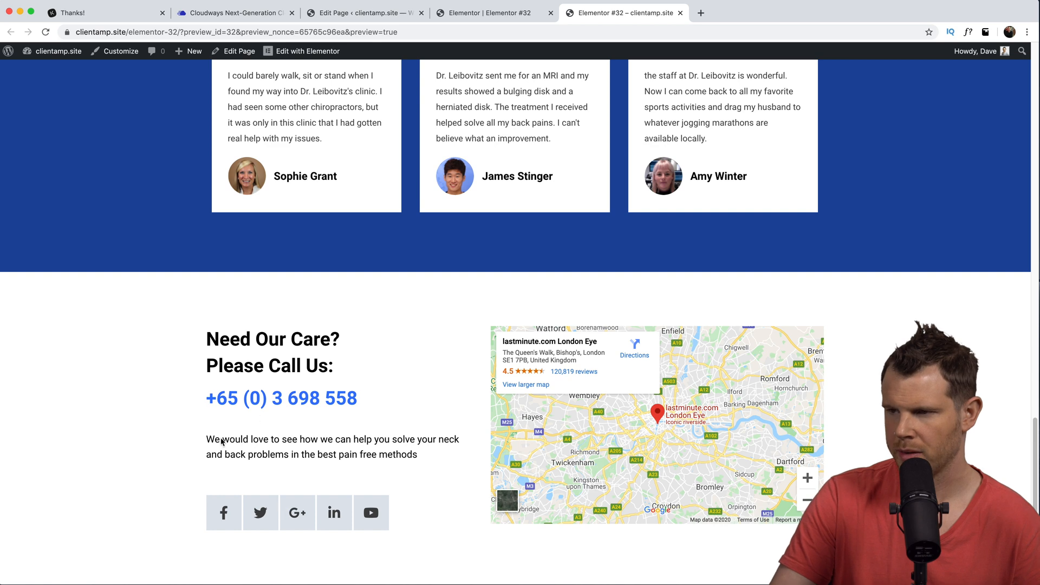
{"action": "scroll", "coordinate": [154, 144], "scroll_direction": "up", "scroll_amount": 15}
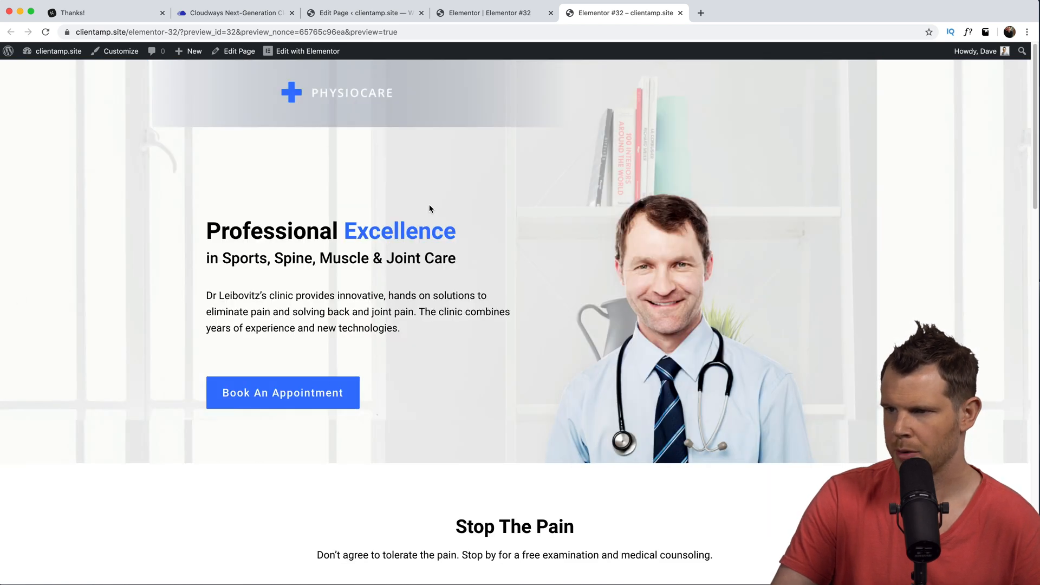
{"action": "left_click", "coordinate": [307, 399]}
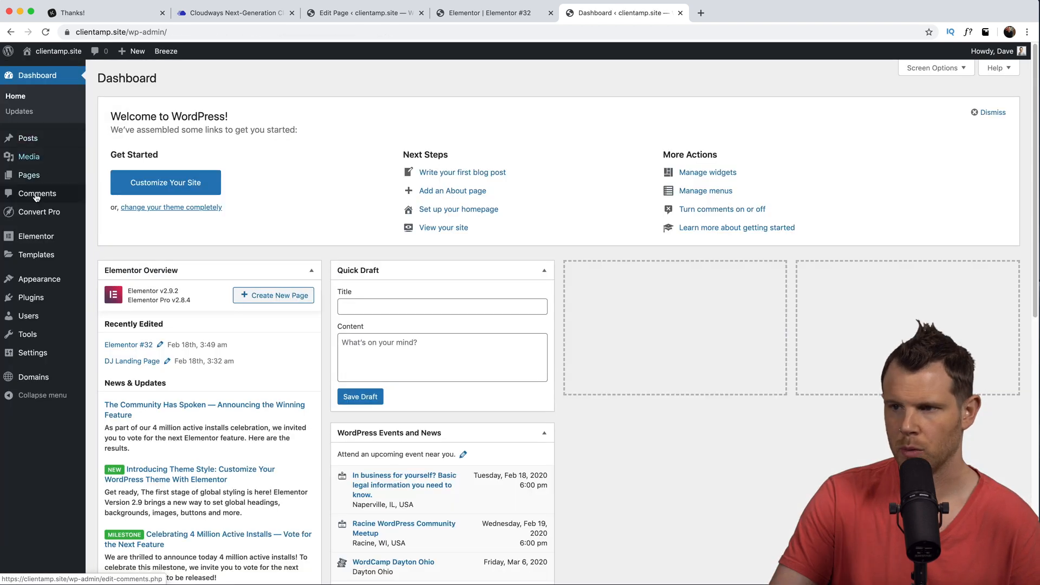
{"action": "mouse_move", "coordinate": [27, 245]}
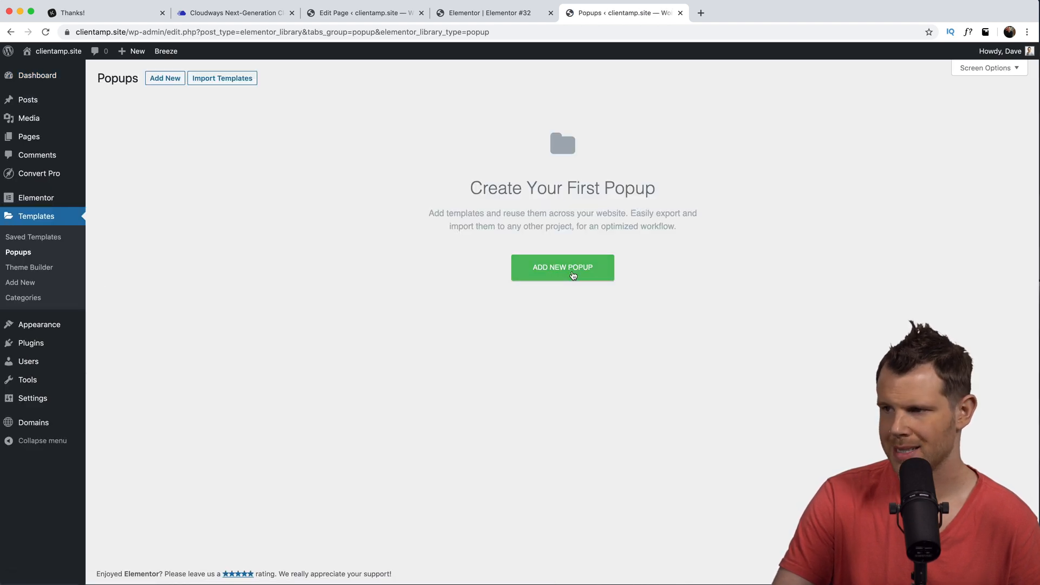
- Create a new popup template named Optin Form
{"action": "left_click", "coordinate": [571, 273]}
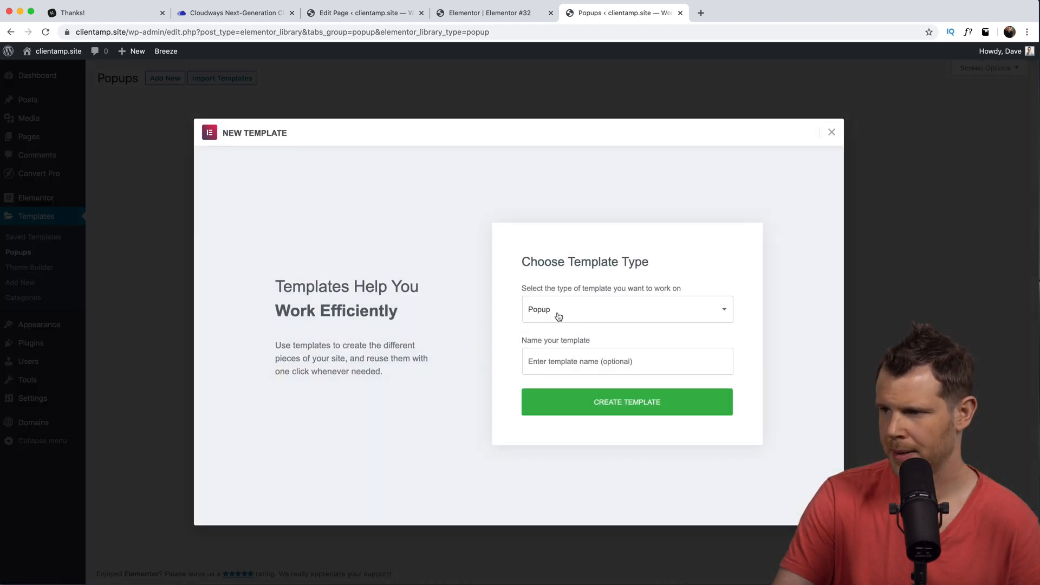
{"action": "left_click", "coordinate": [564, 352]}
{"action": "type", "text": "Optin Form"}
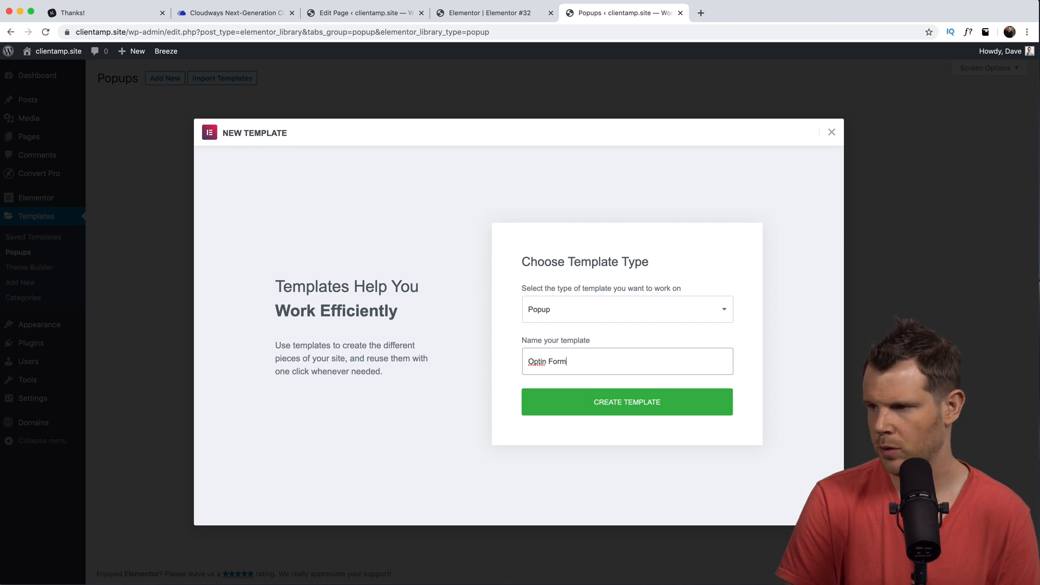
{"action": "left_click", "coordinate": [627, 402]}
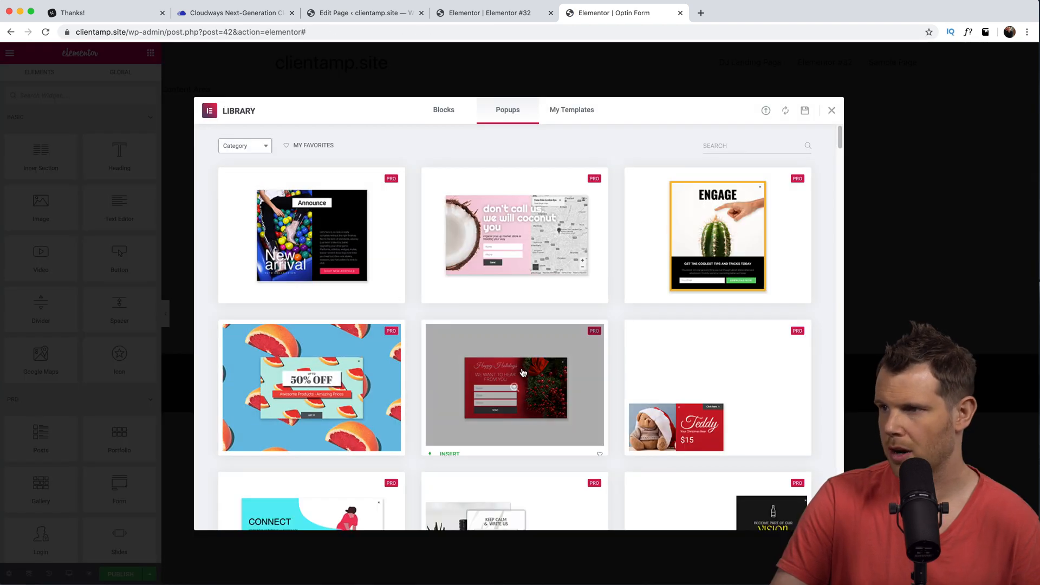
- Filter popup templates to Classic, preview Let's Talk, and insert it
{"action": "scroll", "coordinate": [523, 374], "scroll_direction": "down", "scroll_amount": 10}
{"action": "scroll", "coordinate": [523, 379], "scroll_direction": "up", "scroll_amount": 10}
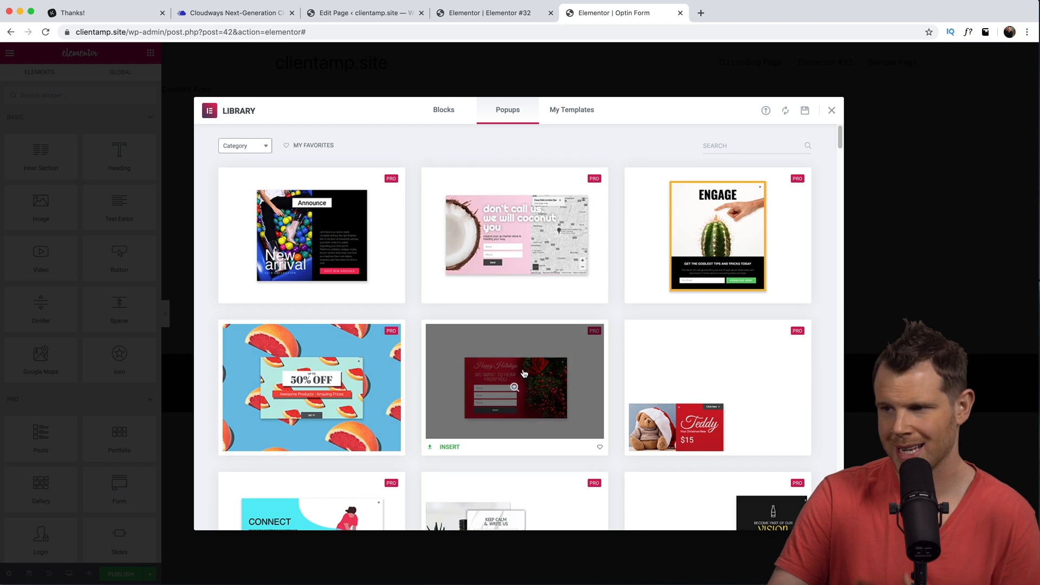
{"action": "left_click", "coordinate": [246, 147]}
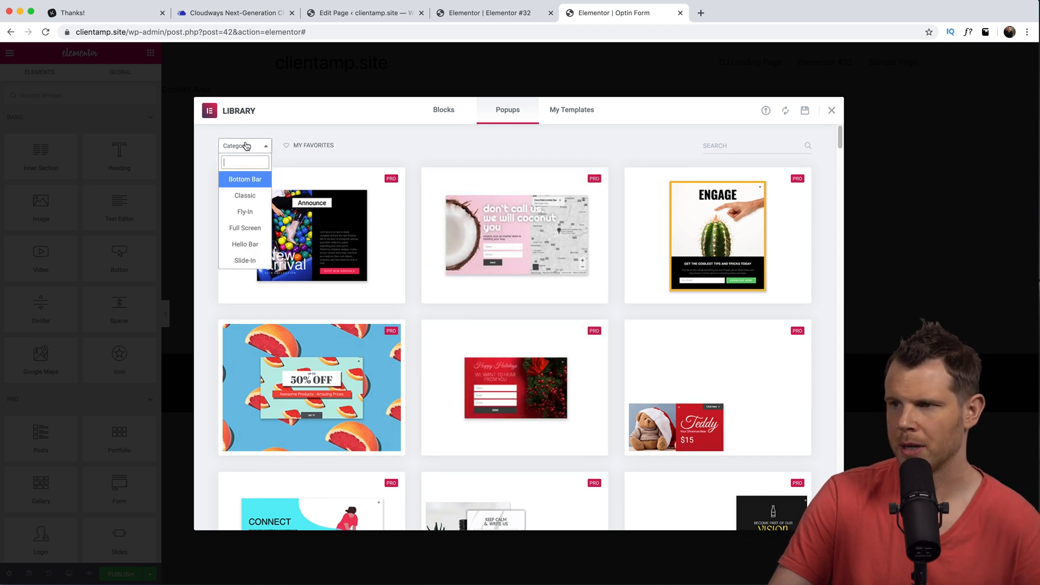
{"action": "left_click", "coordinate": [244, 196]}
{"action": "scroll", "coordinate": [428, 355], "scroll_direction": "down", "scroll_amount": 3}
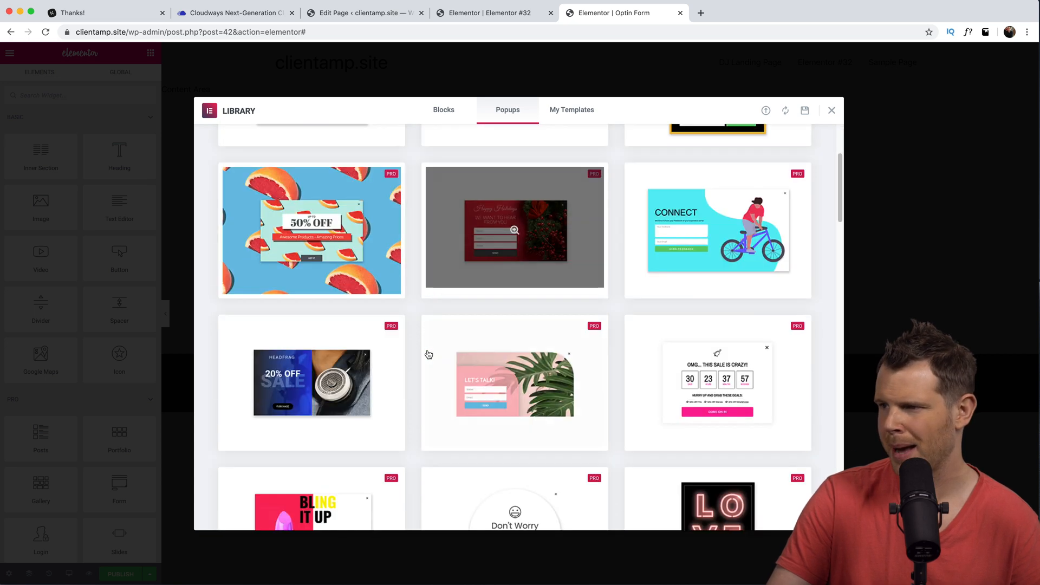
{"action": "scroll", "coordinate": [503, 340], "scroll_direction": "down", "scroll_amount": 2}
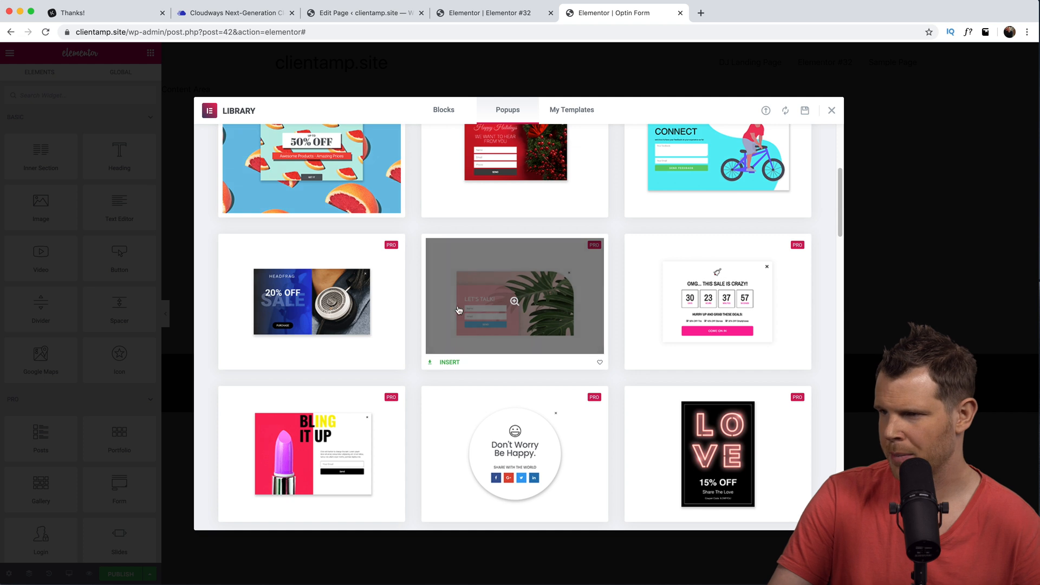
{"action": "left_click", "coordinate": [515, 302]}
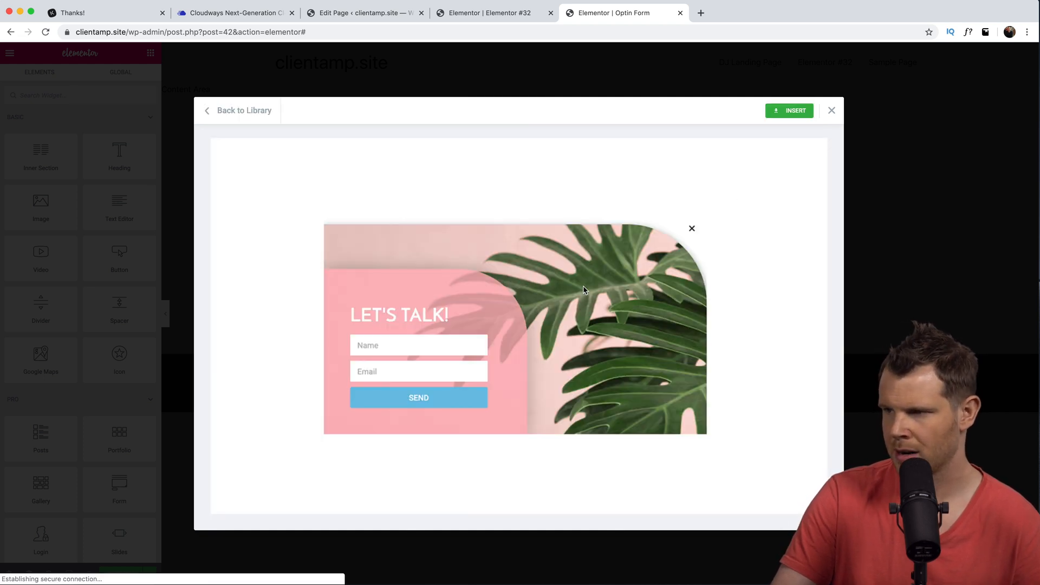
{"action": "left_click", "coordinate": [792, 111]}
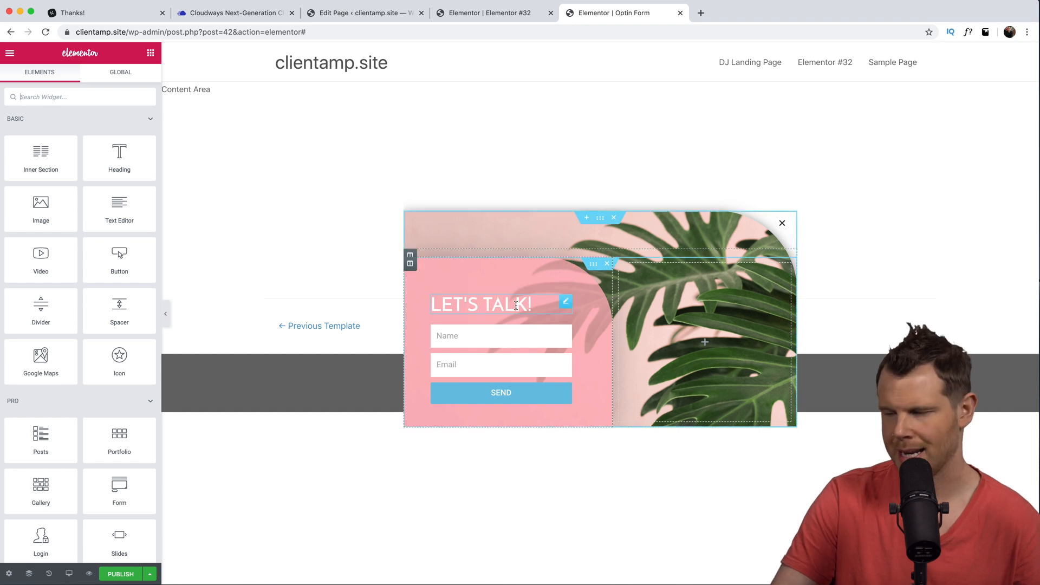
- Review the popup's settings and publish options, then close the Optin Form editor tab
{"action": "left_click", "coordinate": [9, 573]}
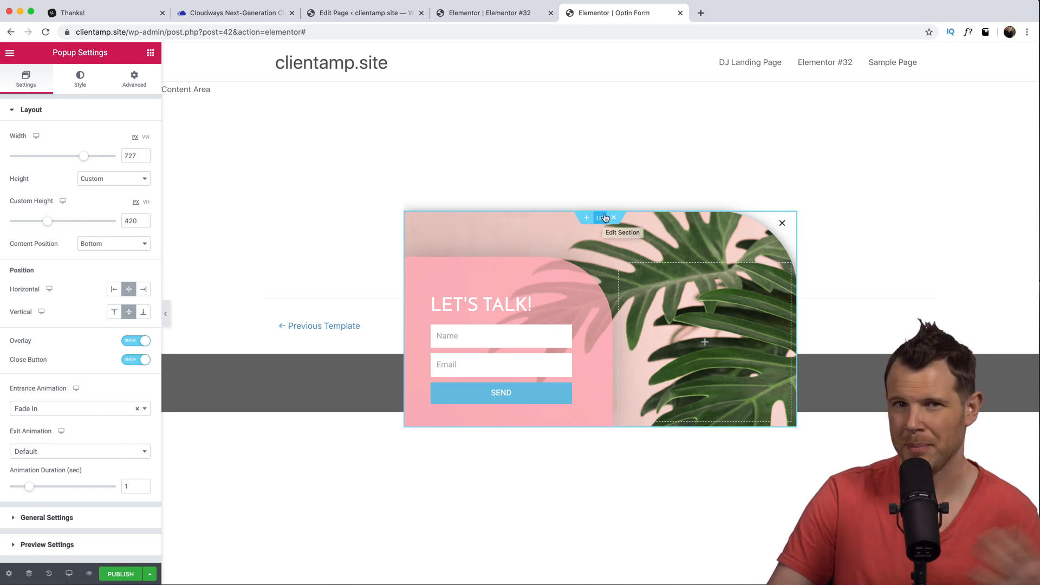
{"action": "left_click", "coordinate": [121, 573]}
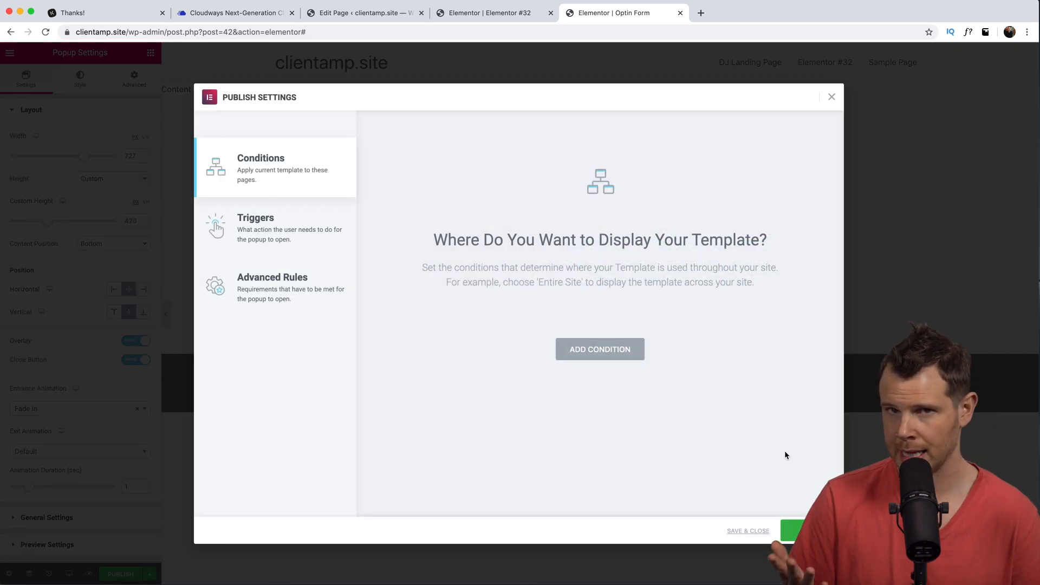
{"action": "key", "text": "super+w"}
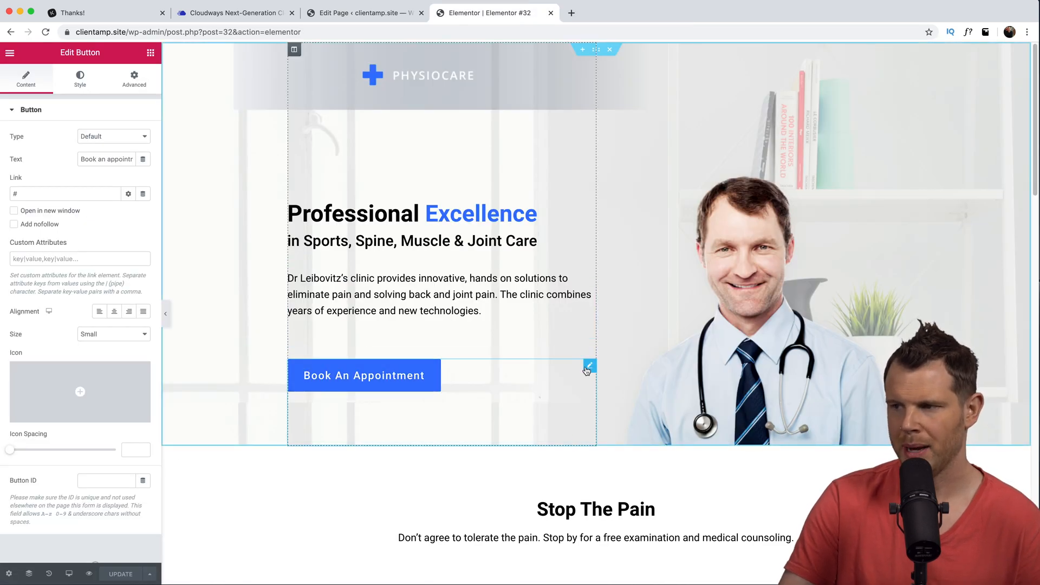
- Link the Book An Appointment button to open the Optin Form popup and update the page
{"action": "left_click", "coordinate": [143, 194]}
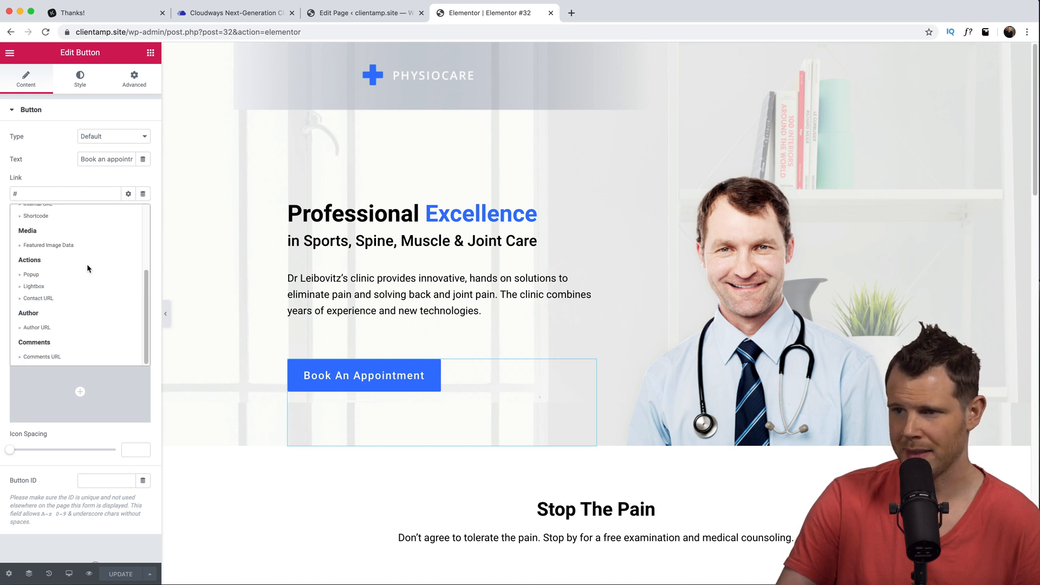
{"action": "left_click", "coordinate": [41, 277]}
{"action": "left_click", "coordinate": [51, 192]}
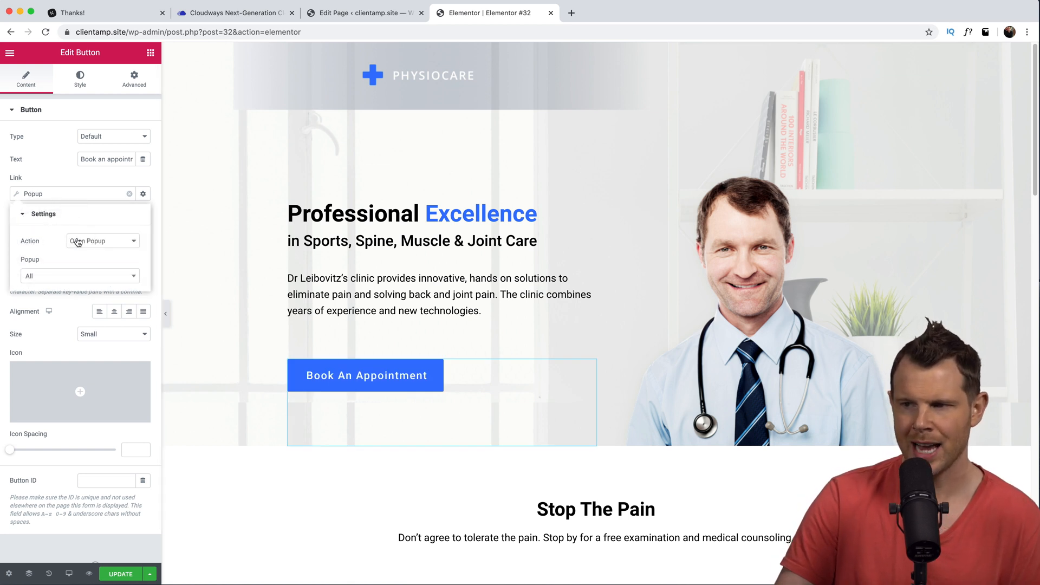
{"action": "left_click", "coordinate": [43, 277]}
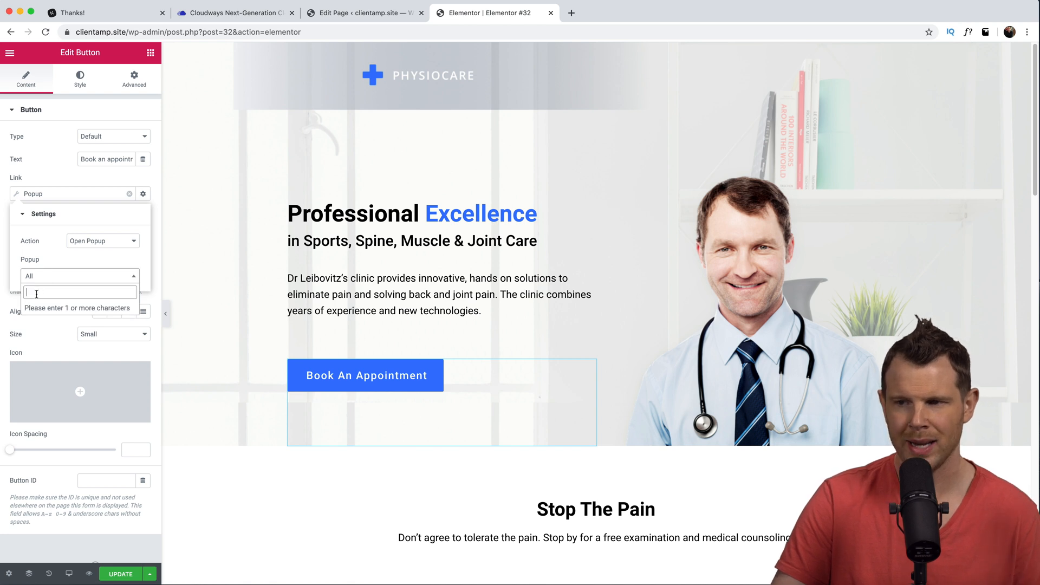
{"action": "type", "text": "op"}
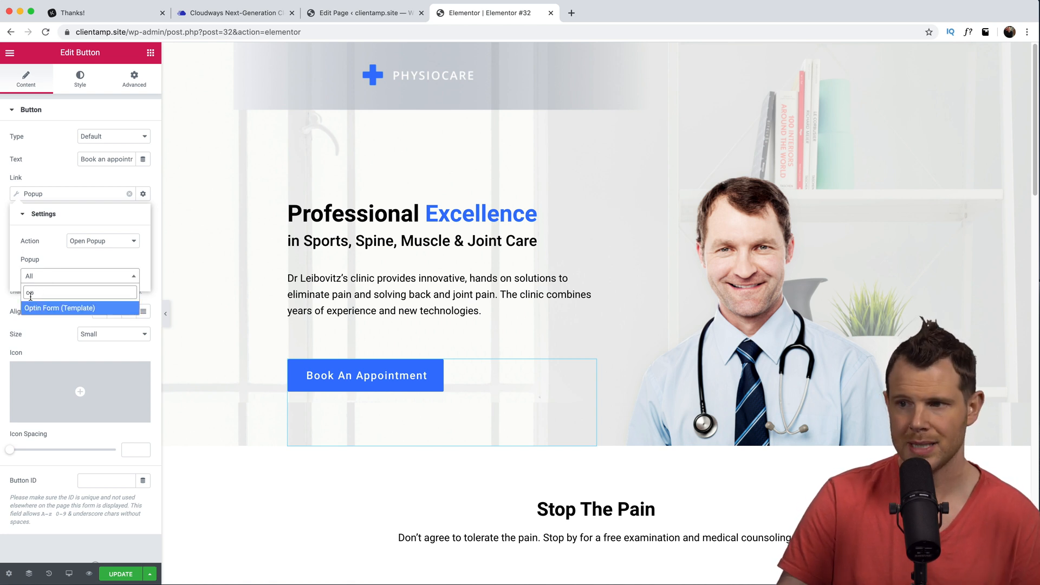
{"action": "left_click", "coordinate": [34, 308]}
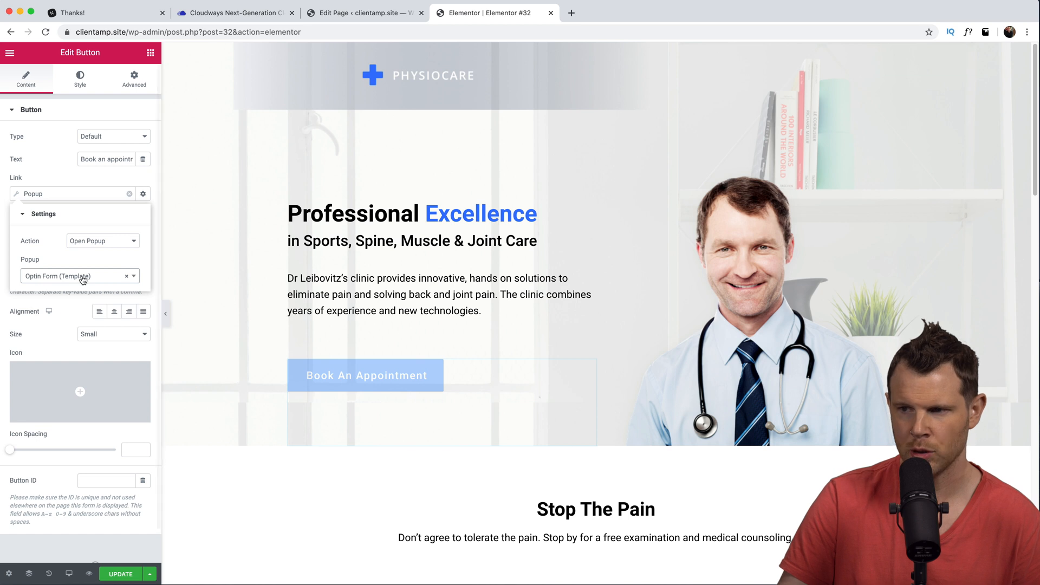
{"action": "left_click", "coordinate": [122, 575]}
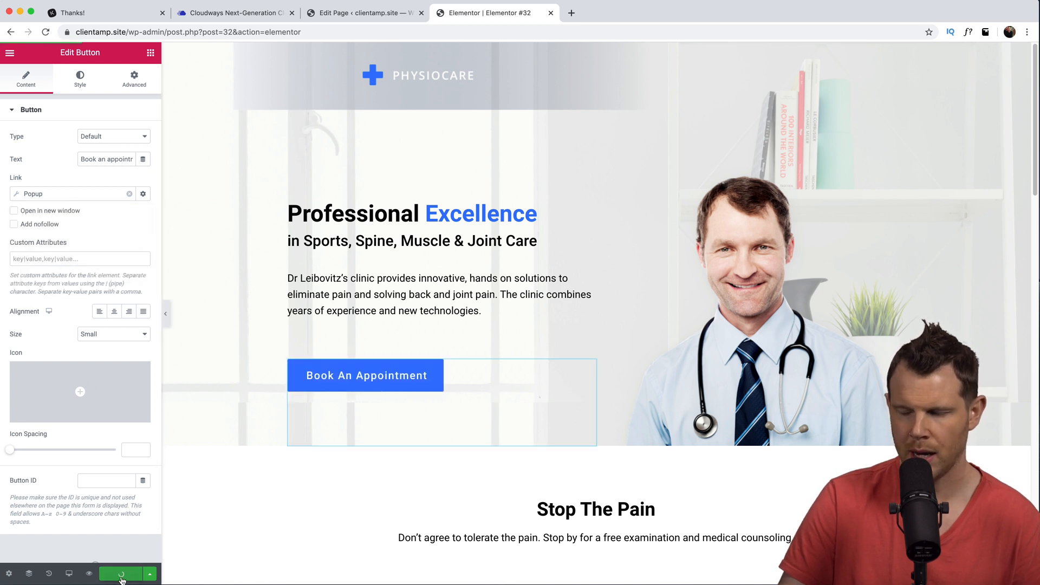
- Preview the page and confirm the appointment button opens the popup
{"action": "left_click", "coordinate": [90, 574]}
{"action": "left_click", "coordinate": [263, 389]}
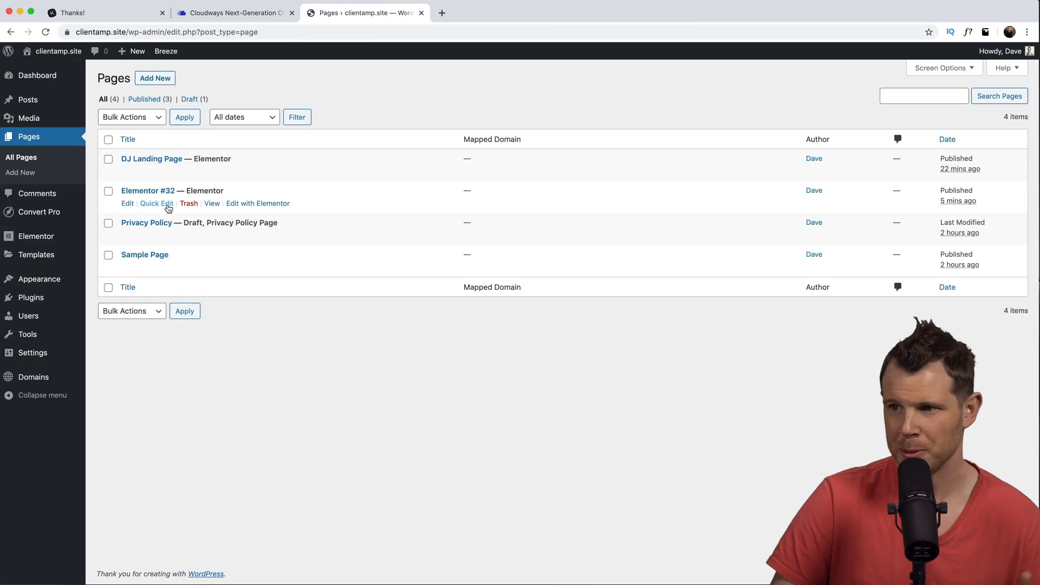
{"action": "left_click", "coordinate": [156, 203]}
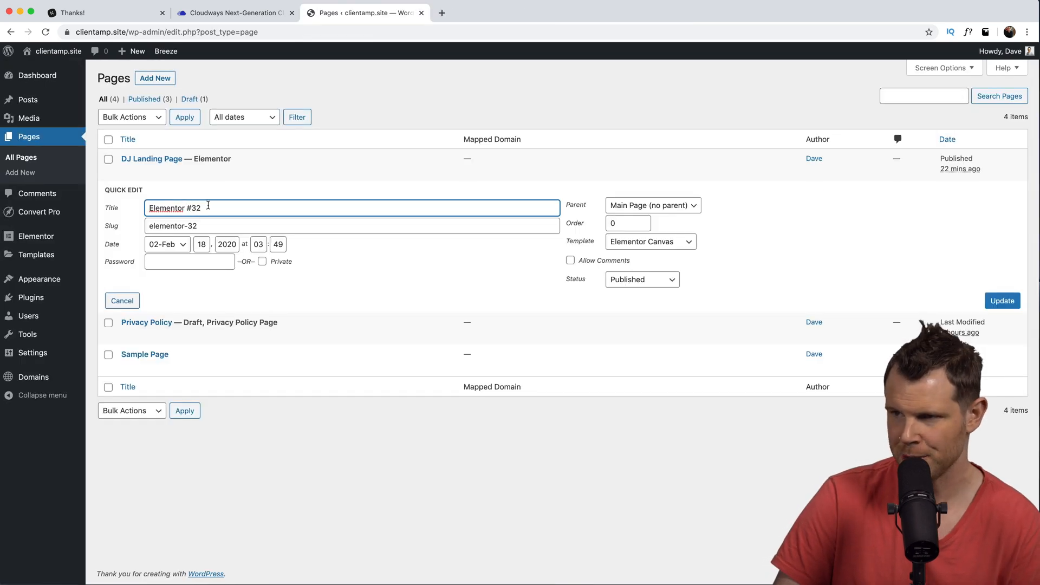
- Quick-edit Elementor #32 to title 'Chiro Landing' with slug chiro and update
{"action": "left_click_drag", "start_coordinate": [208, 206], "coordinate": [100, 193]}
{"action": "type", "text": "Ch"}
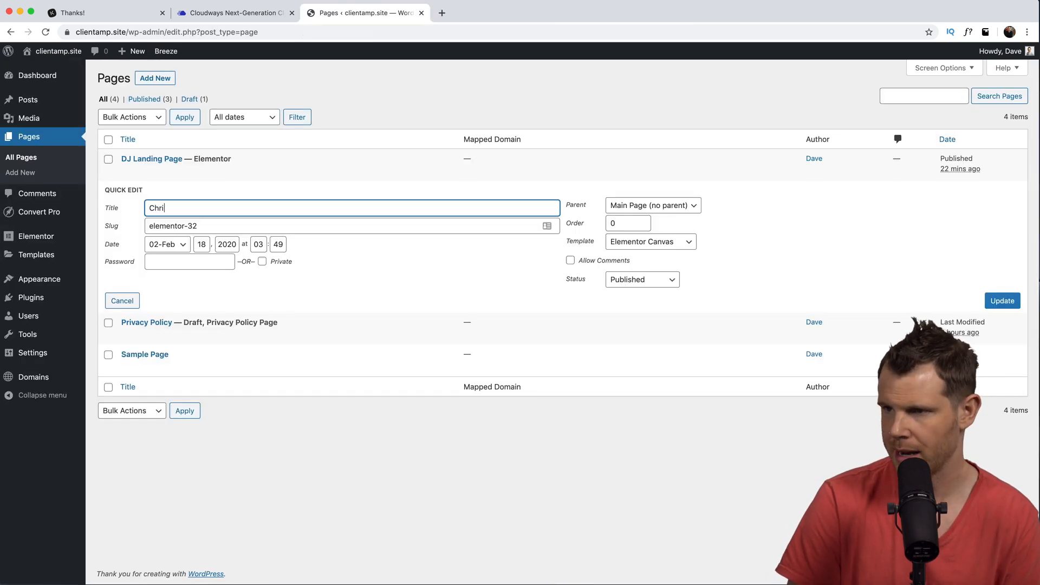
{"action": "type", "text": "iro Landing"}
{"action": "key", "text": "Tab"}
{"action": "type", "text": "ch"}
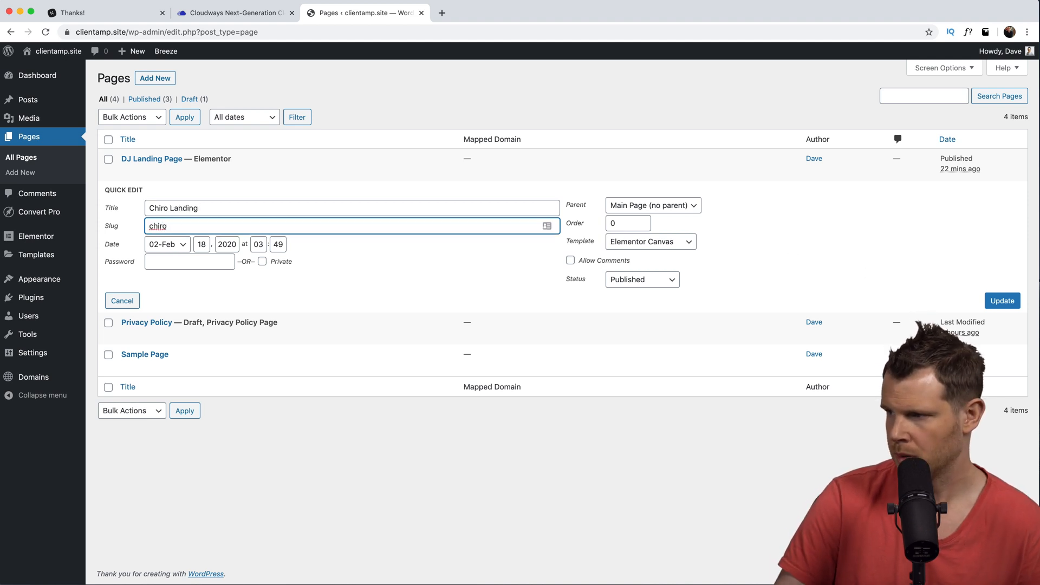
{"action": "left_click", "coordinate": [1010, 301]}
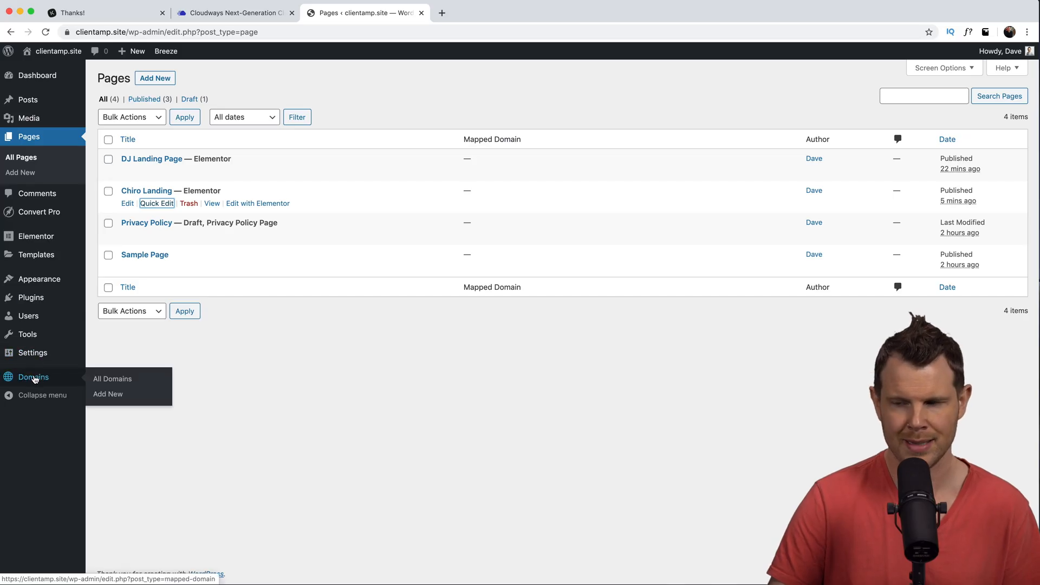
- Publish mapped domain daveswift.com serving DJ Landing Page with HTTPS enforced
{"action": "left_click", "coordinate": [34, 378]}
{"action": "left_click", "coordinate": [169, 79]}
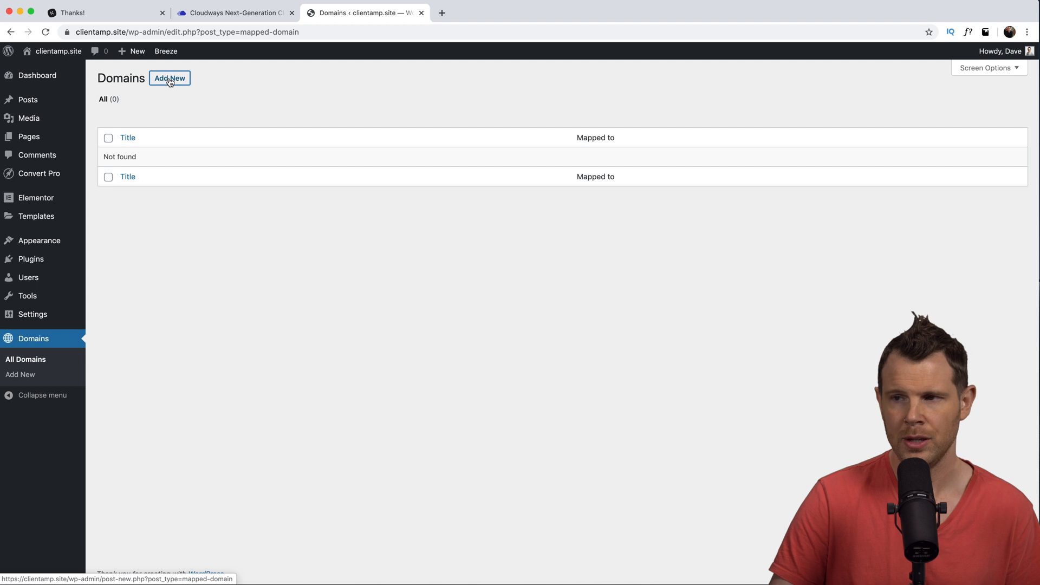
{"action": "type", "text": "daveswift.com"}
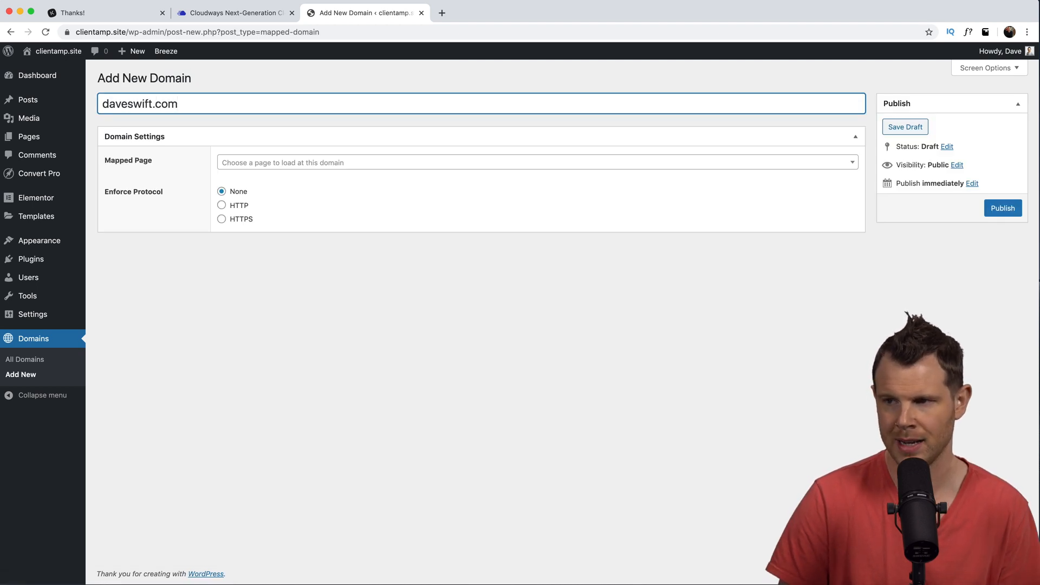
{"action": "left_click", "coordinate": [281, 169]}
{"action": "type", "text": "dj"}
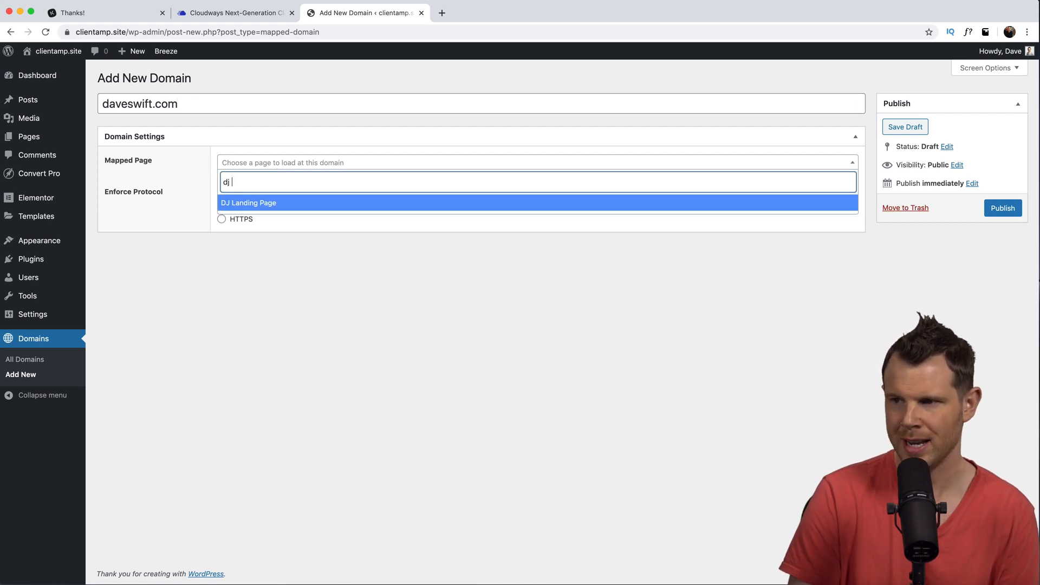
{"action": "key", "text": "Return"}
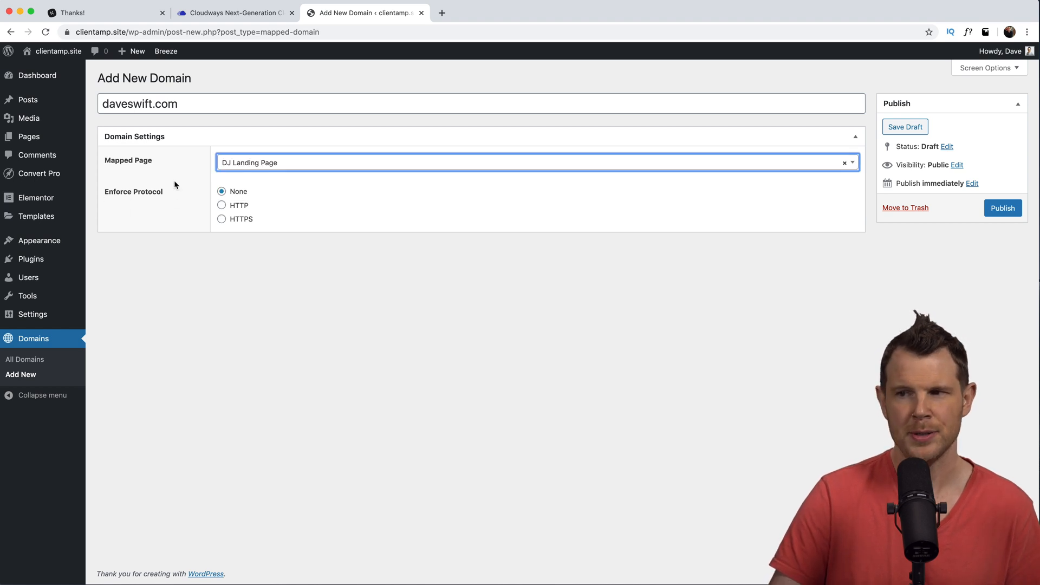
{"action": "left_click", "coordinate": [227, 222]}
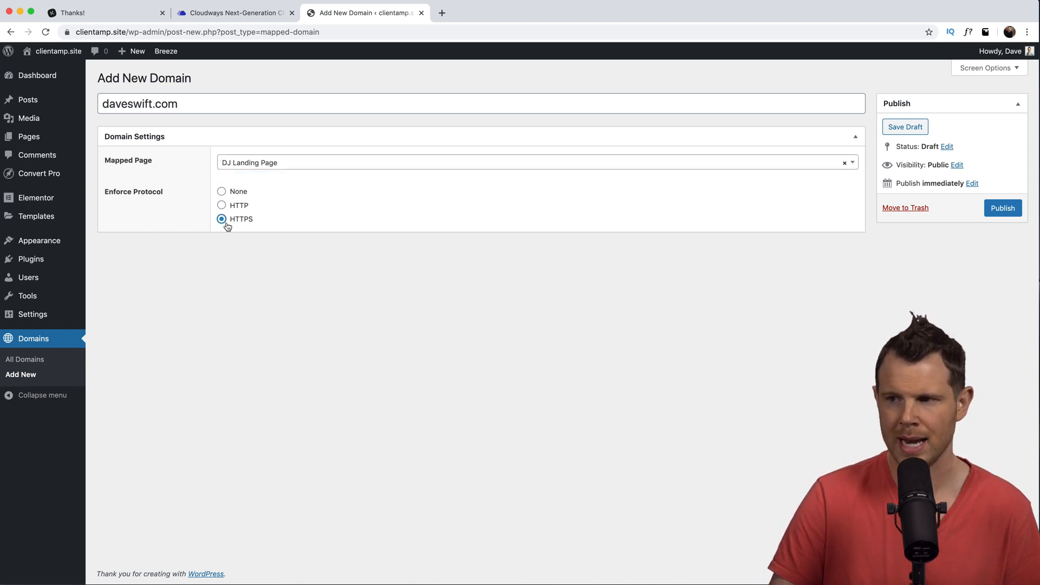
{"action": "left_click", "coordinate": [1001, 211]}
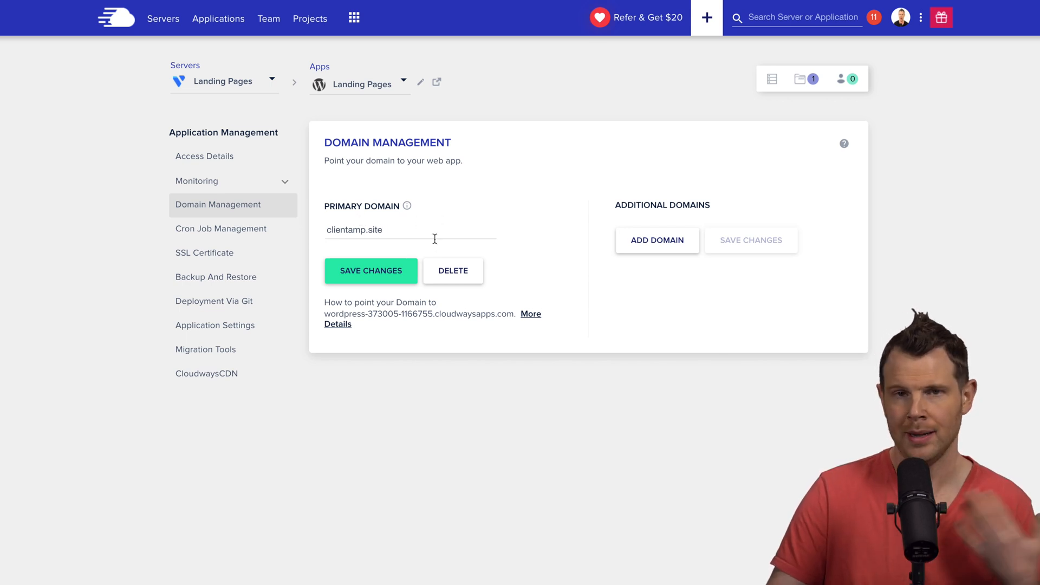
- Add daveswift.com as an additional domain of the Landing Pages app
{"action": "left_click", "coordinate": [647, 247]}
{"action": "type", "text": "daveswift.com"}
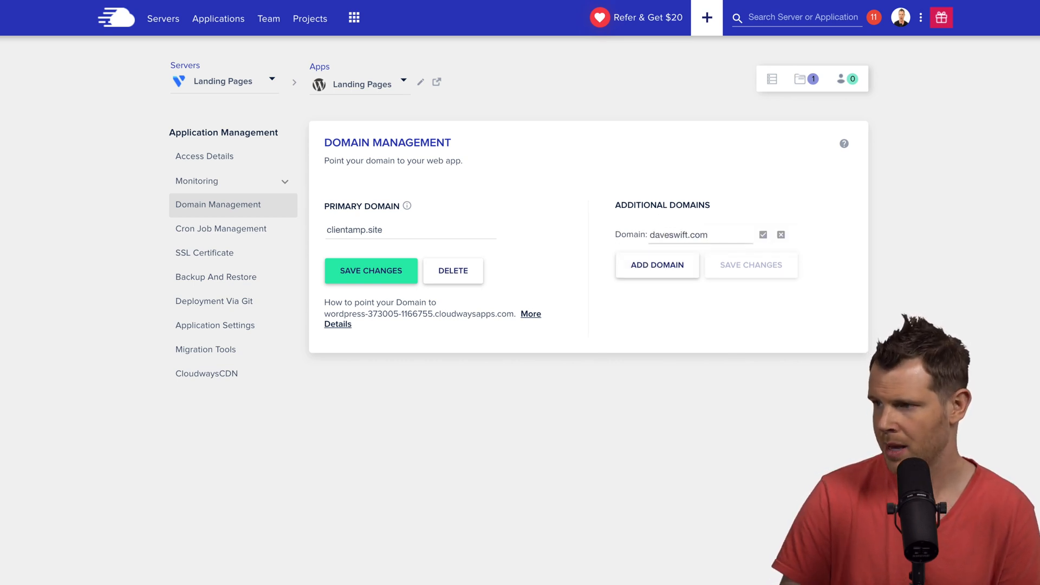
{"action": "left_click", "coordinate": [763, 234]}
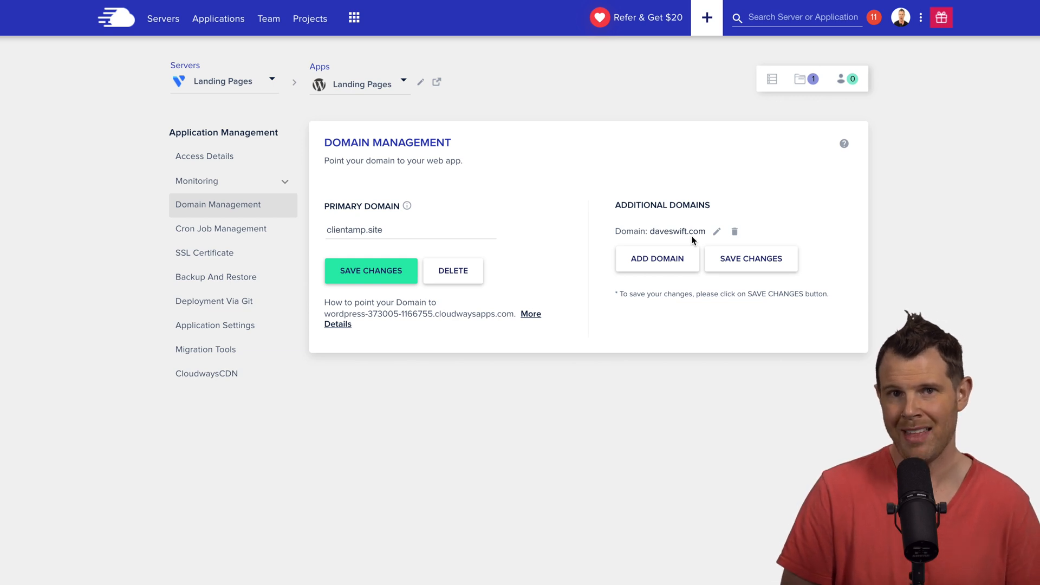
- Copy the server's public IP address from its Master Credentials
{"action": "left_click", "coordinate": [206, 156]}
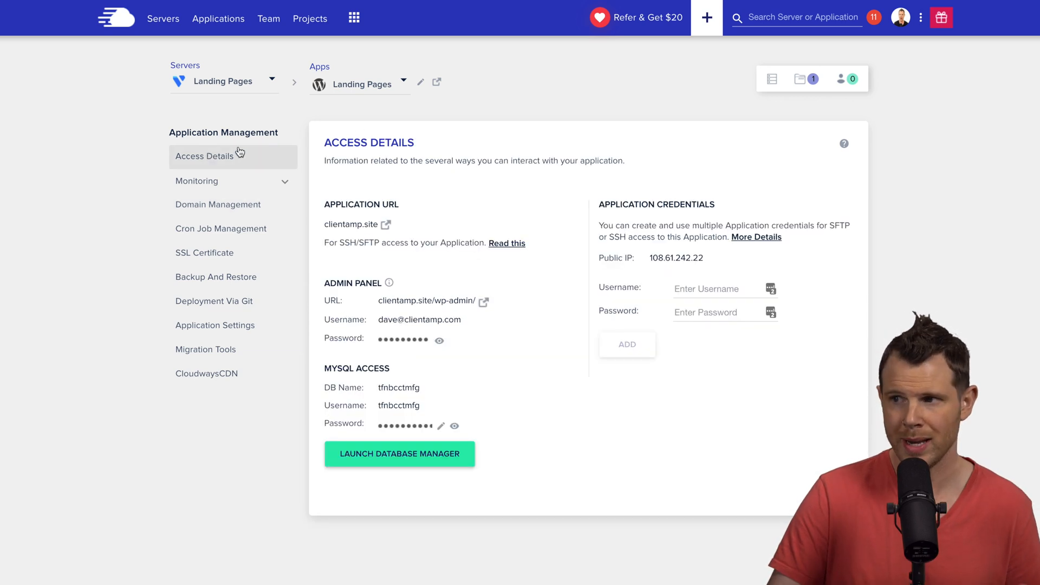
{"action": "left_click", "coordinate": [773, 81]}
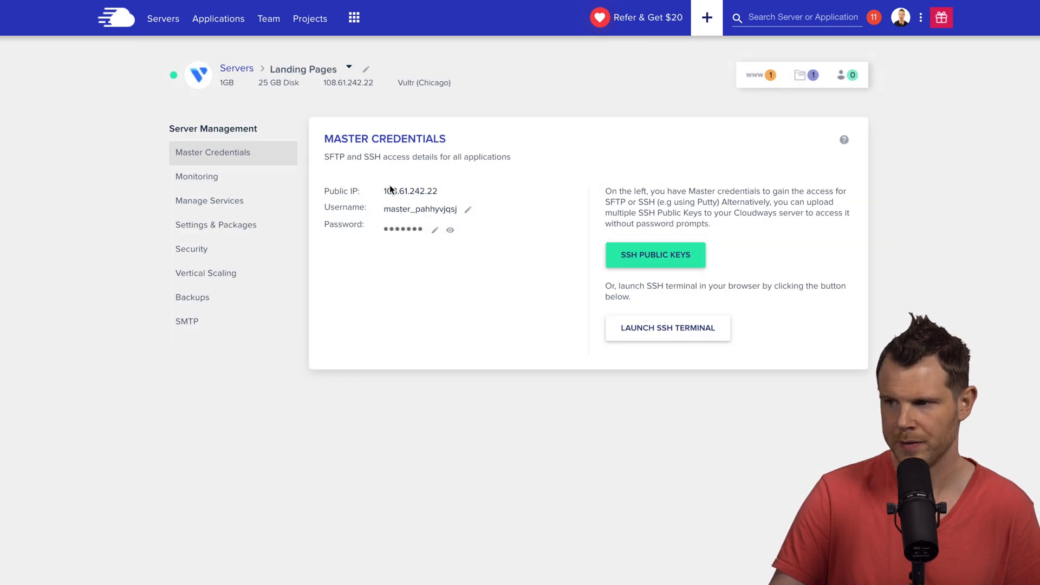
{"action": "left_click", "coordinate": [406, 195]}
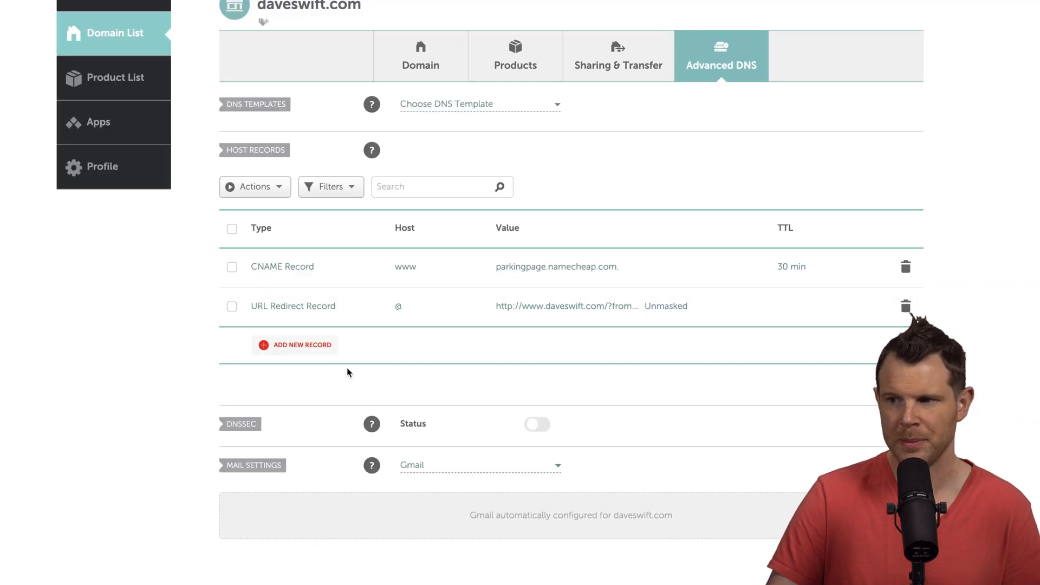
- Add an A record for daveswift.com with host @ pointing to the pasted server IP 108.61.242.22
{"action": "left_click", "coordinate": [309, 344]}
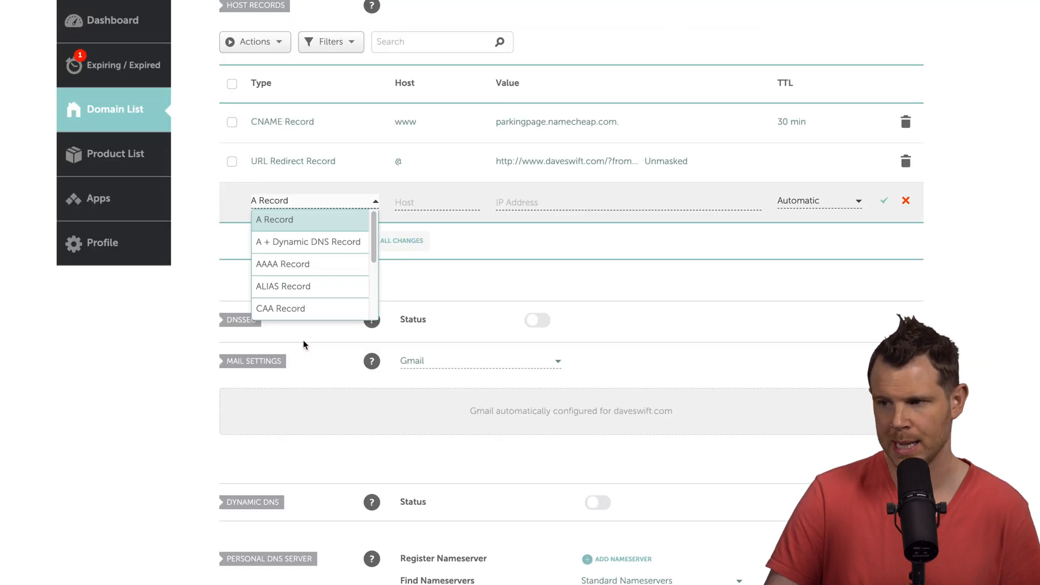
{"action": "left_click", "coordinate": [279, 220]}
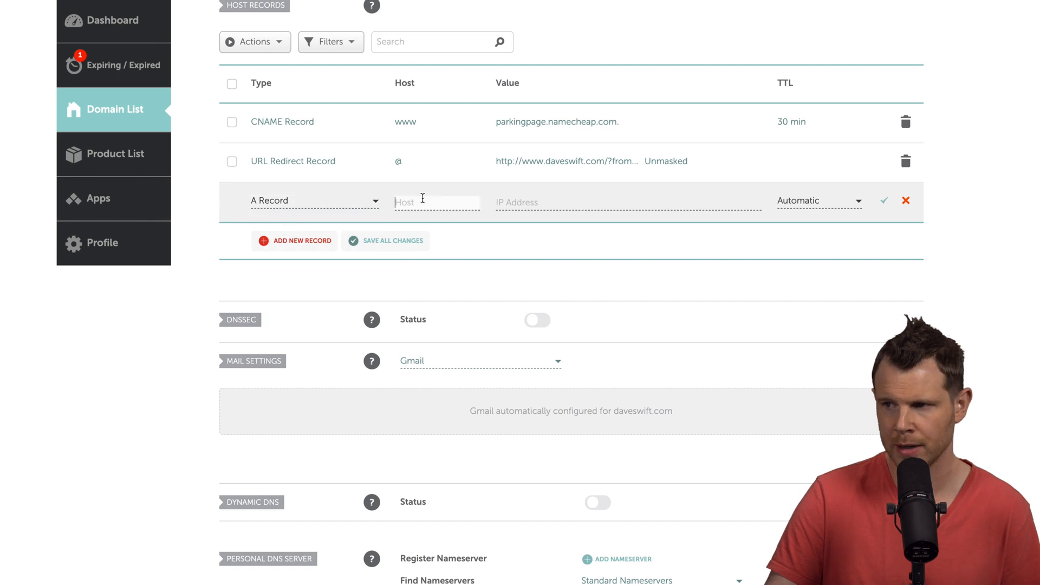
{"action": "left_click", "coordinate": [422, 200]}
{"action": "type", "text": "@"}
{"action": "left_click", "coordinate": [534, 202]}
{"action": "type", "text": "108.61.242.22"}
{"action": "left_click", "coordinate": [884, 200]}
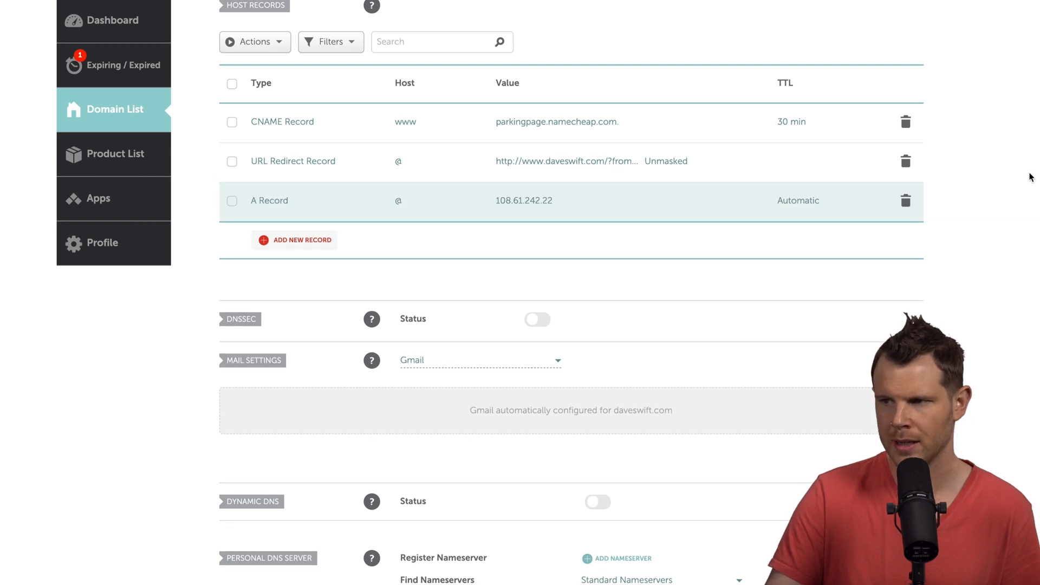
- Delete the old URL Redirect and CNAME parking records
{"action": "left_click", "coordinate": [906, 161]}
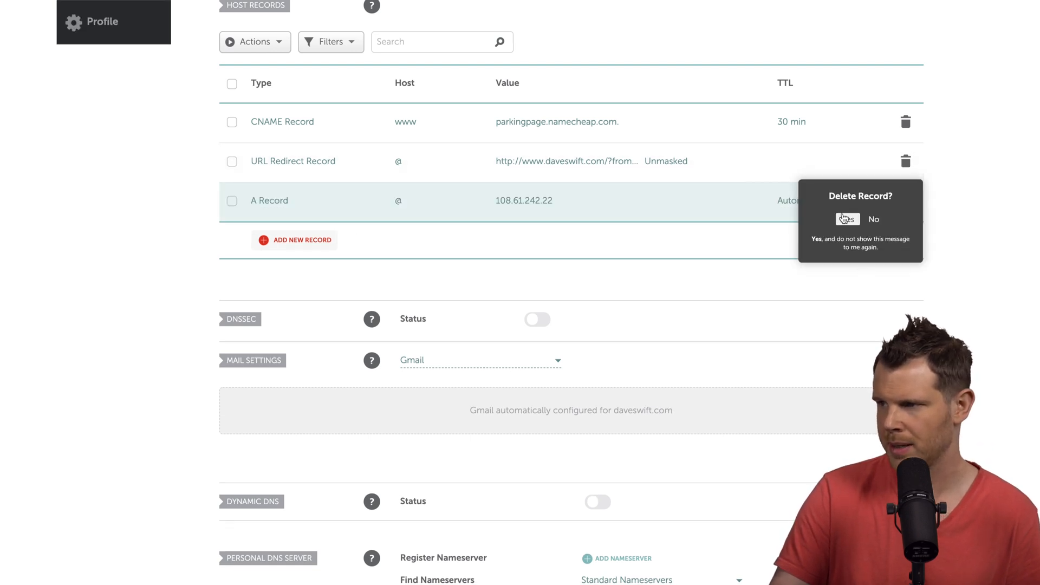
{"action": "left_click", "coordinate": [849, 220]}
{"action": "left_click", "coordinate": [906, 121]}
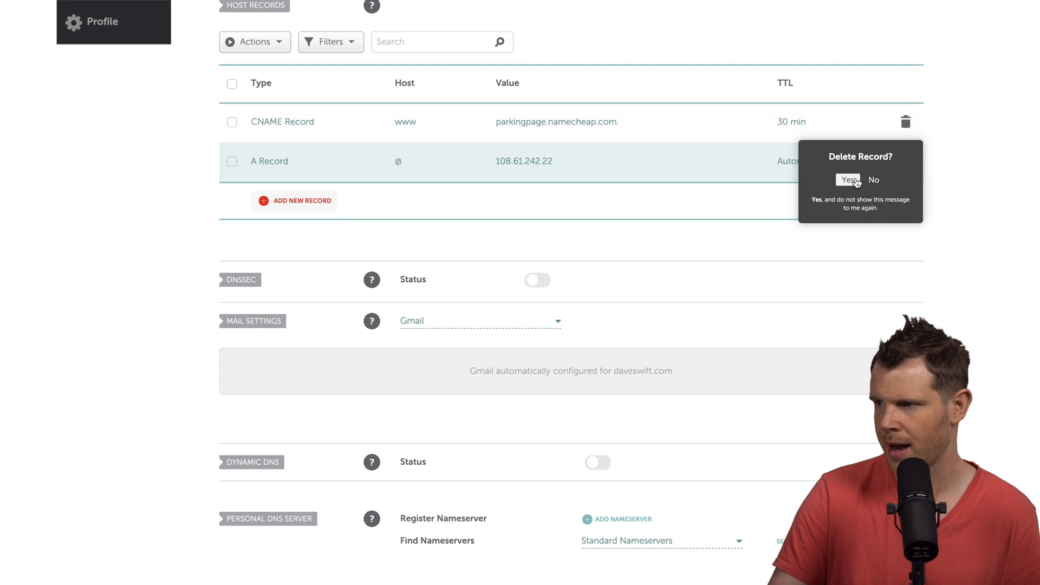
{"action": "left_click", "coordinate": [849, 180]}
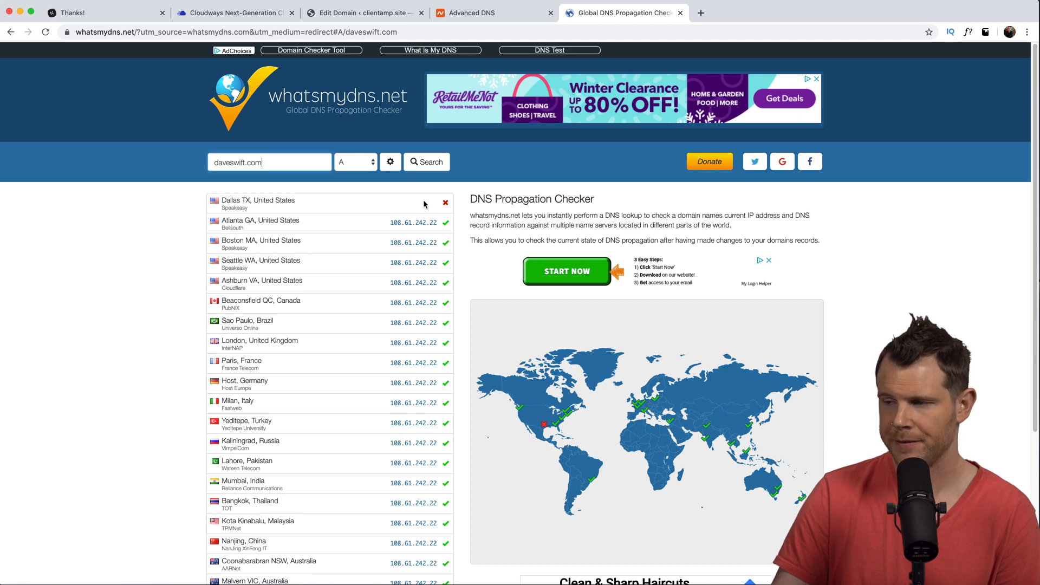
- Load daveswift.com in a new tab, then return to the Cloudways SSL certificate page
{"action": "key", "text": "super+t"}
{"action": "type", "text": "daveswift.com"}
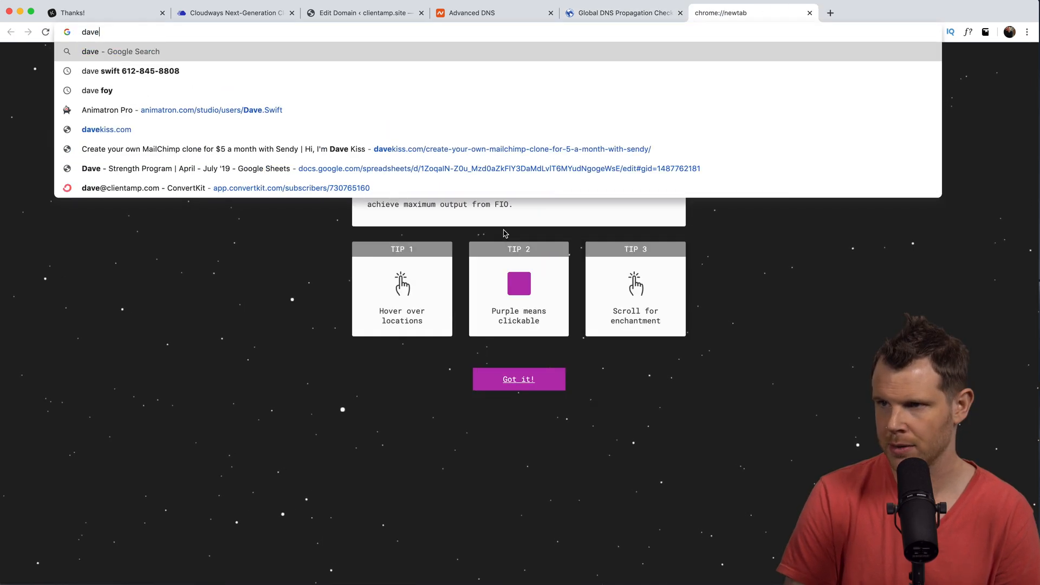
{"action": "key", "text": "Return"}
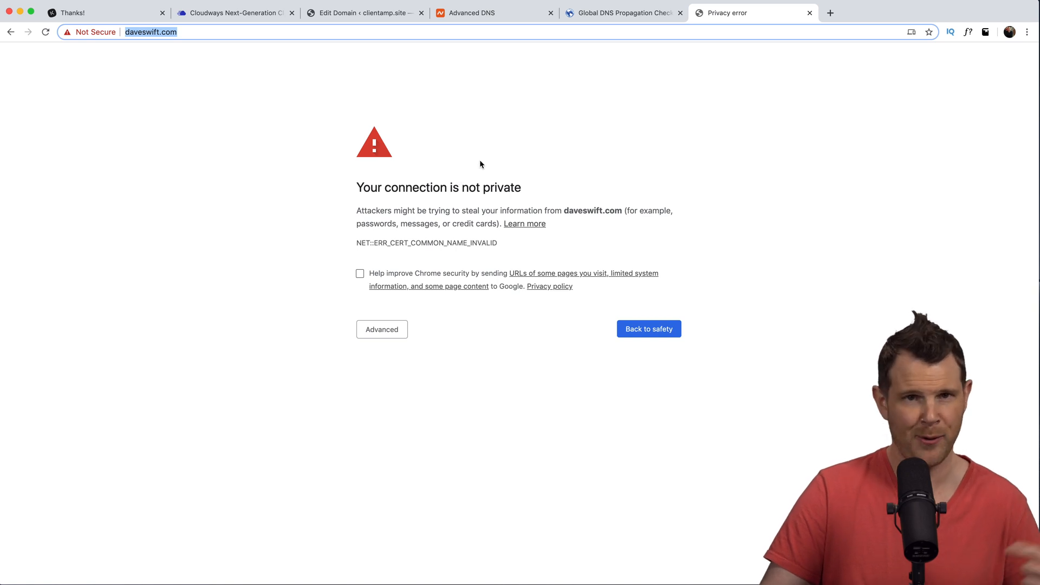
{"action": "left_click", "coordinate": [222, 12]}
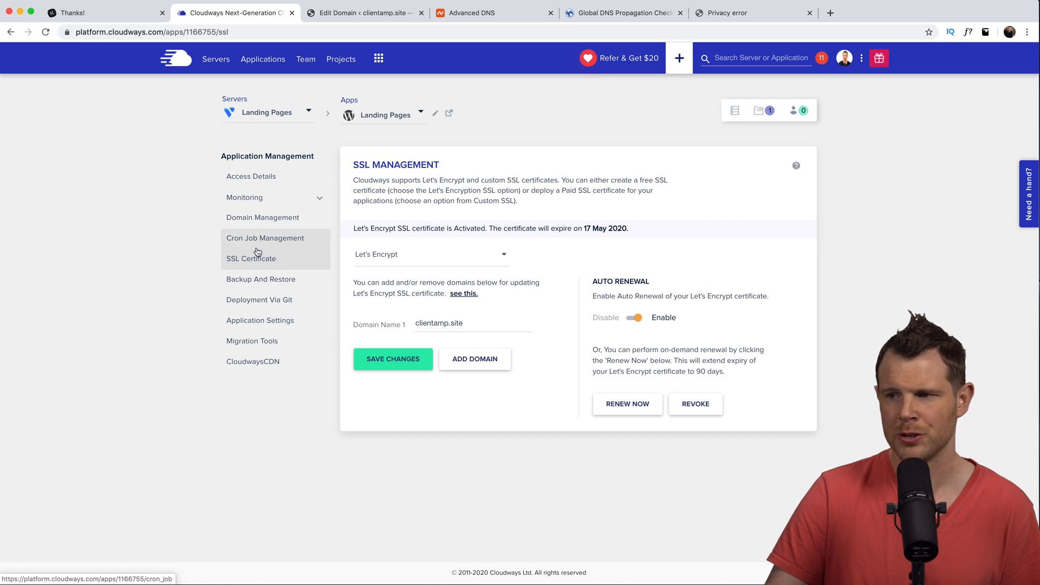
- Add daveswift.com as Domain Name 2 on the Let's Encrypt certificate and save
{"action": "left_click", "coordinate": [471, 361]}
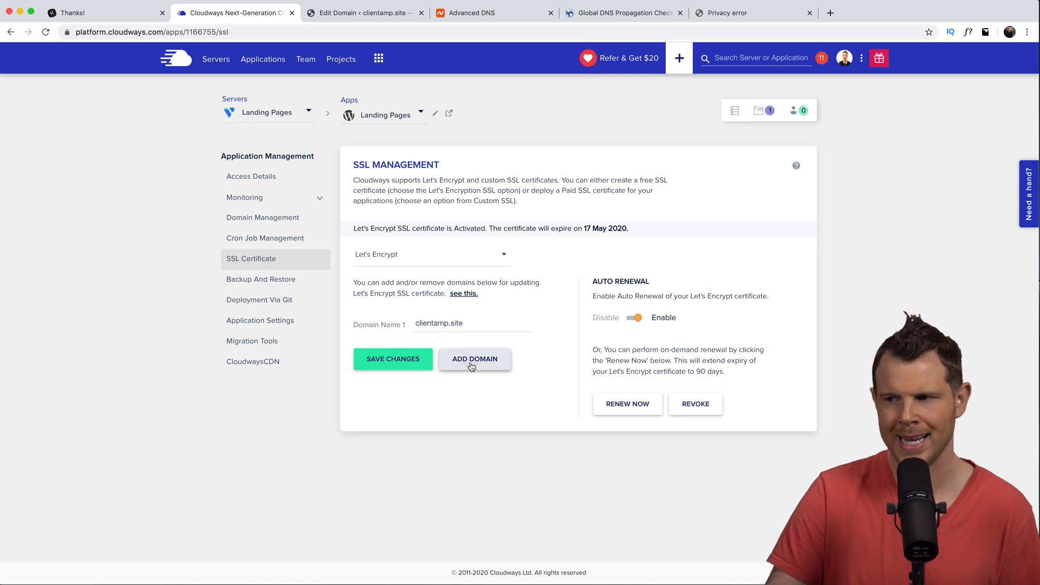
{"action": "type", "text": "dave"}
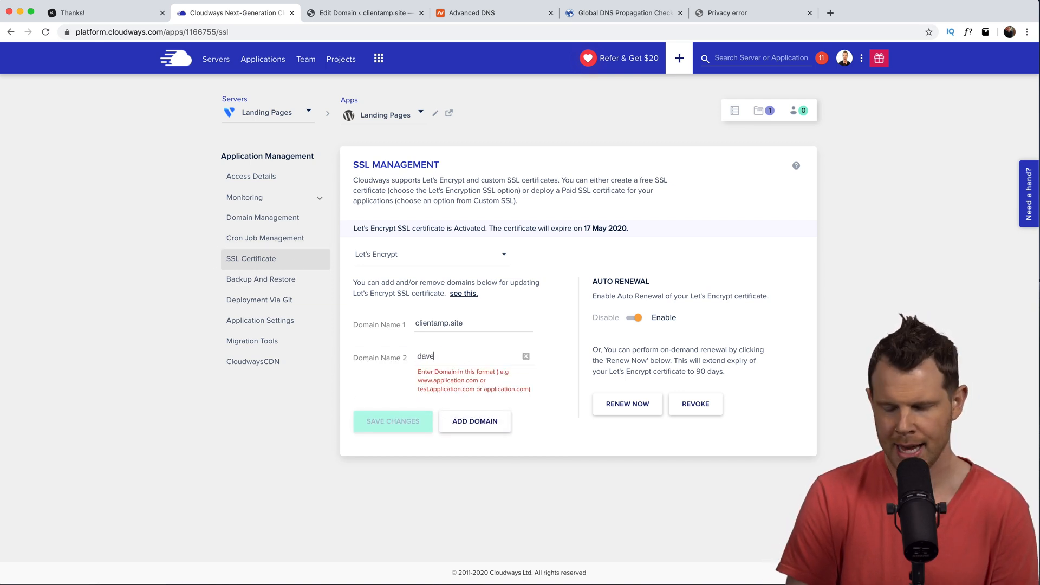
{"action": "type", "text": "swift.com"}
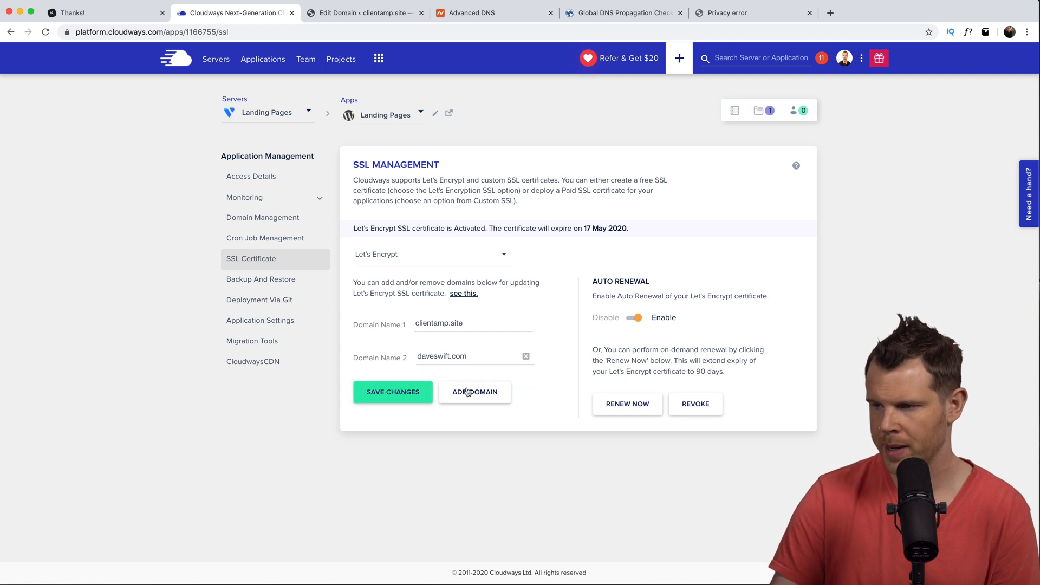
{"action": "left_click", "coordinate": [373, 397]}
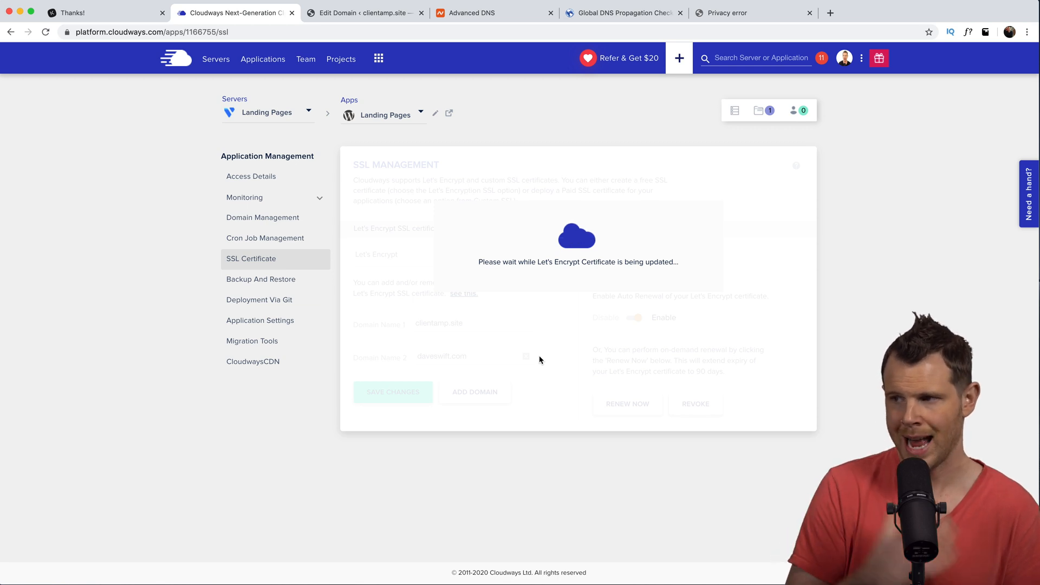
- Reload daveswift.com to confirm the DJ landing page now loads securely
{"action": "left_click", "coordinate": [757, 17]}
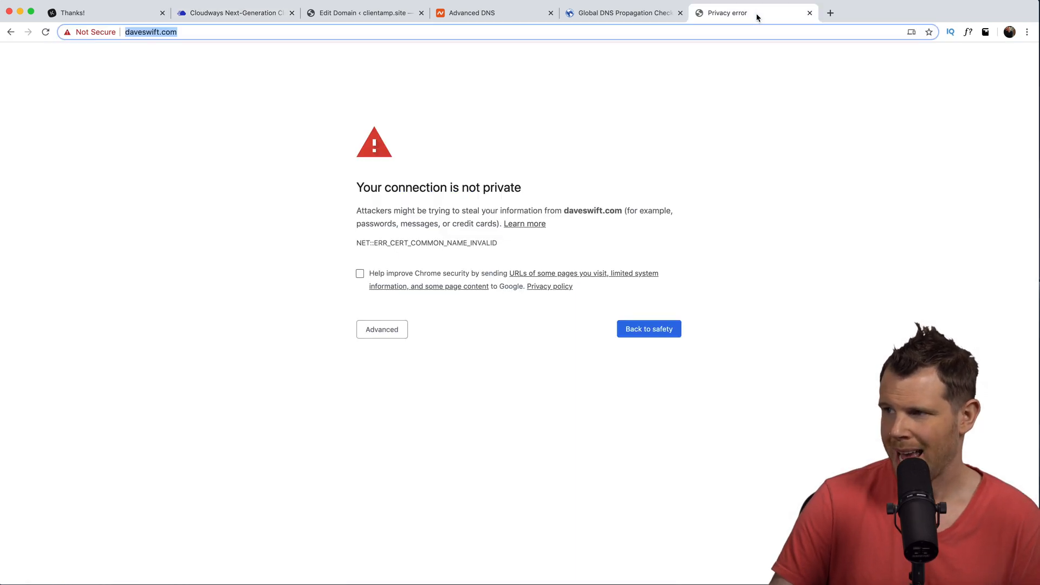
{"action": "key", "text": "Return"}
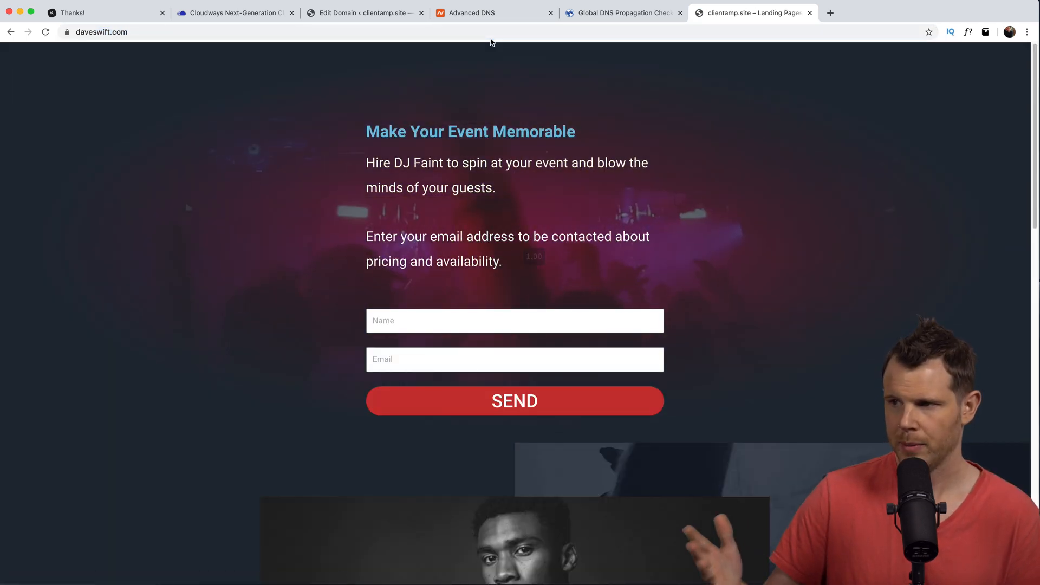
{"action": "scroll", "coordinate": [622, 216], "scroll_direction": "down", "scroll_amount": 15}
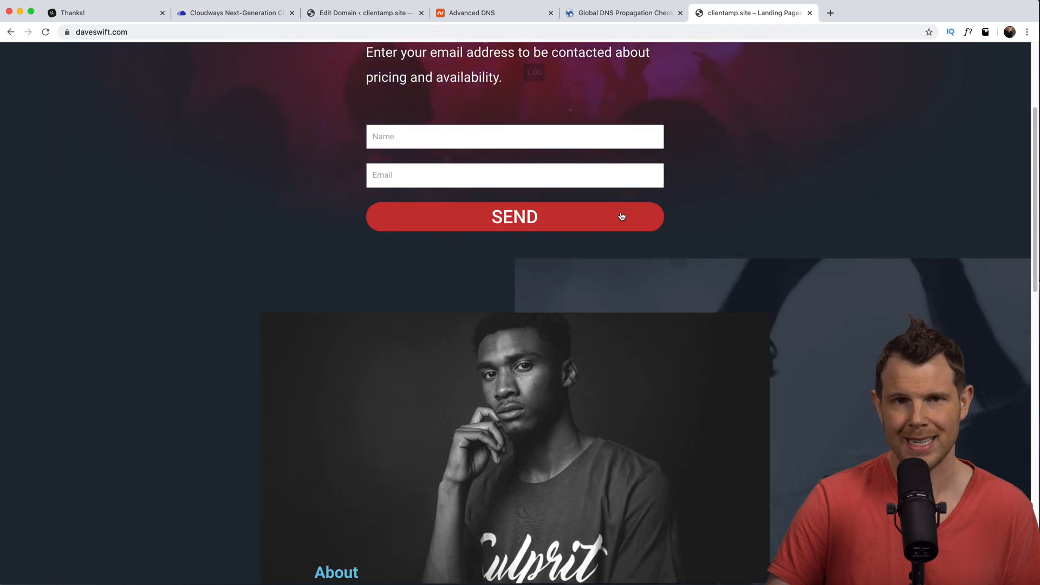
{"action": "scroll", "coordinate": [625, 221], "scroll_direction": "up", "scroll_amount": 15}
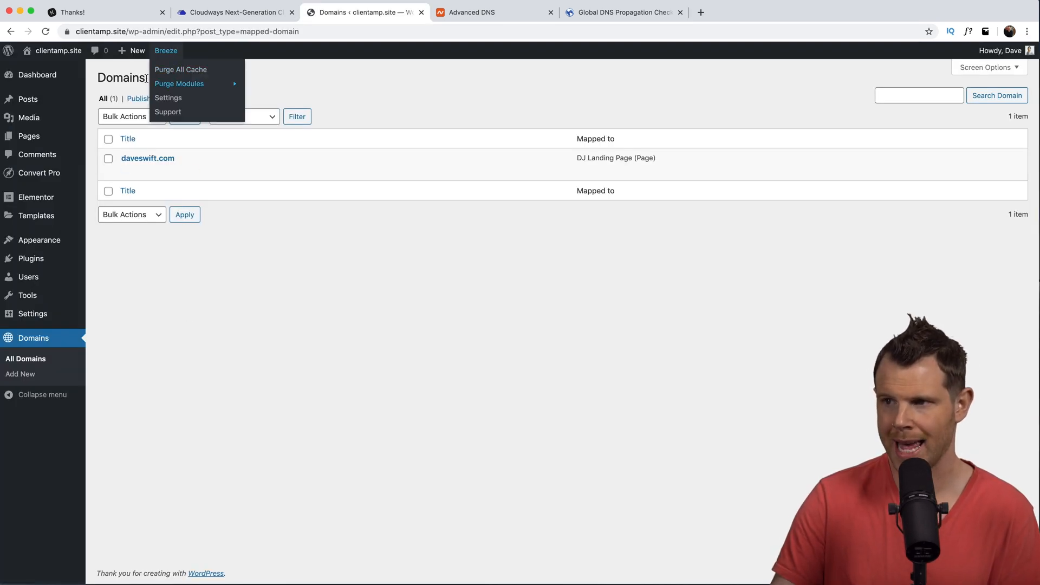
- Create a sonictriggers.com domain mapped to Chiro Landing, enforce HTTPS, and publish it
{"action": "left_click", "coordinate": [159, 82]}
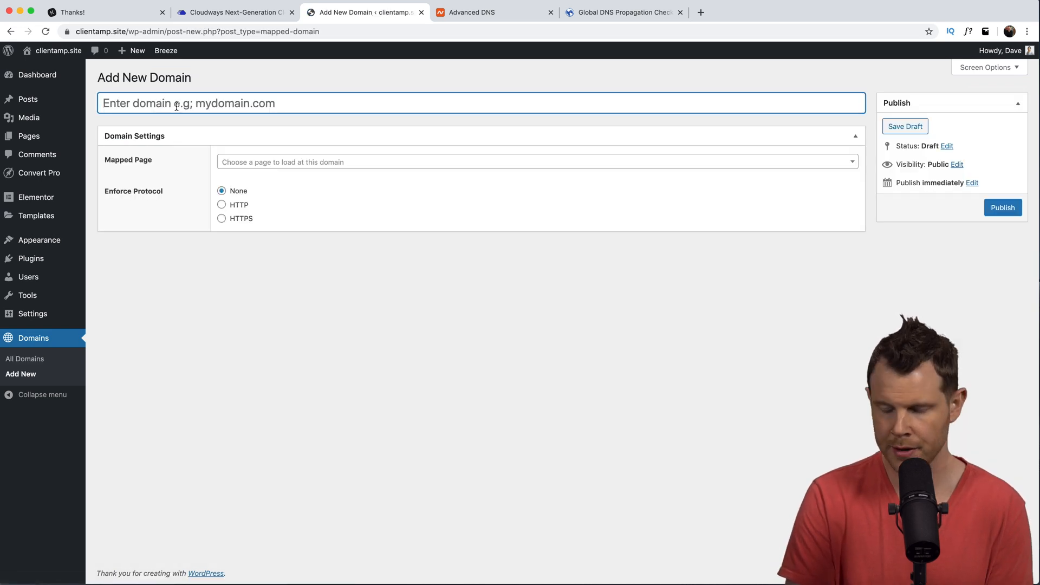
{"action": "type", "text": "sonictriggers.com"}
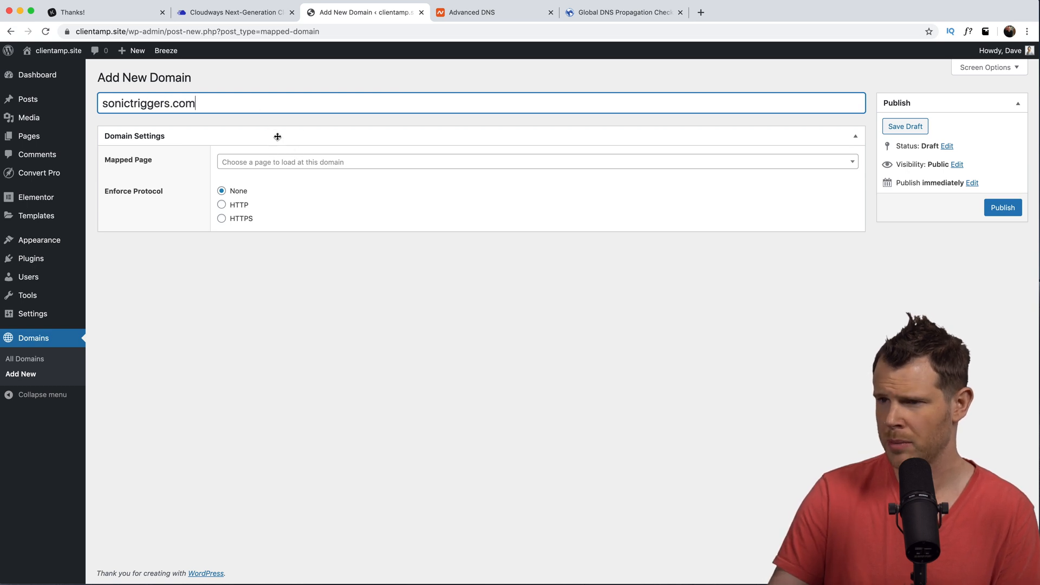
{"action": "left_click", "coordinate": [263, 165]}
{"action": "type", "text": "chiro"}
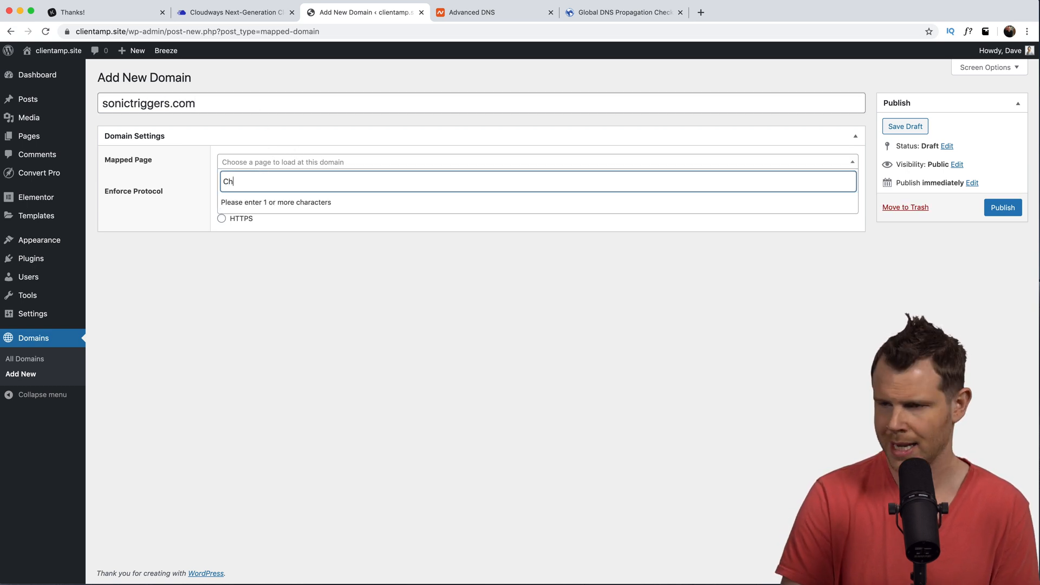
{"action": "key", "text": "Return"}
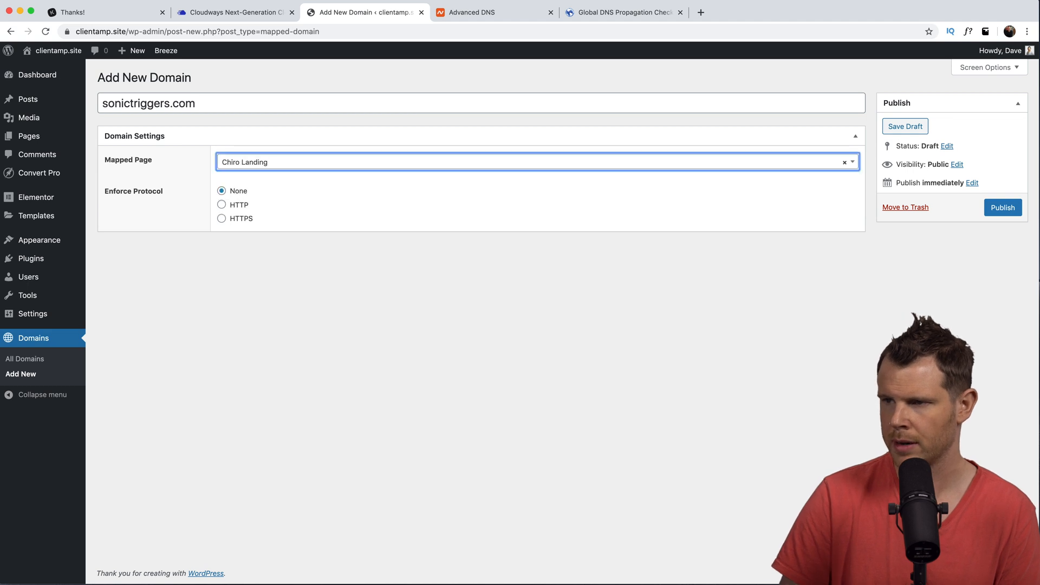
{"action": "left_click", "coordinate": [222, 219]}
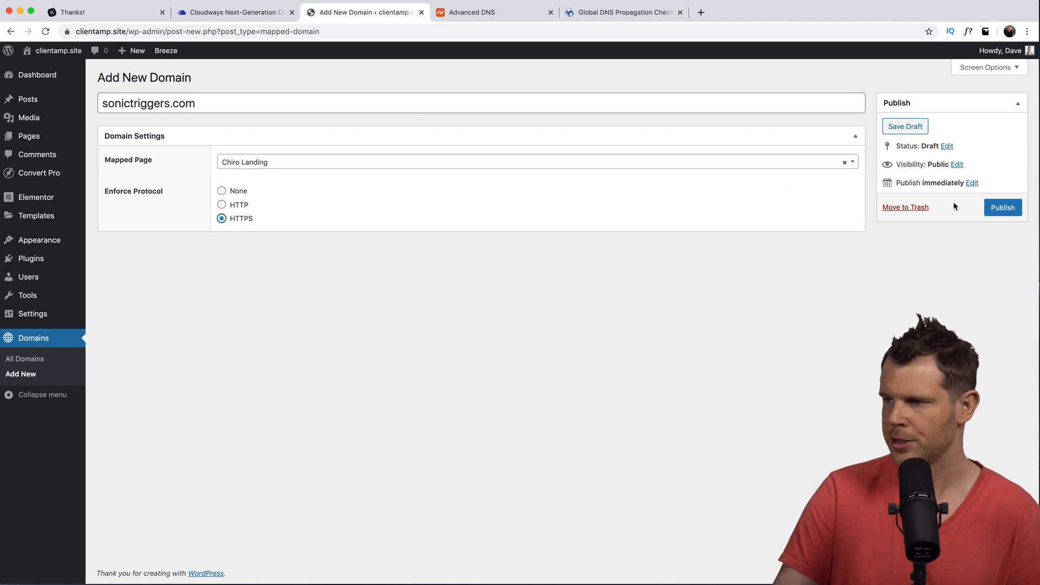
{"action": "left_click", "coordinate": [1004, 208]}
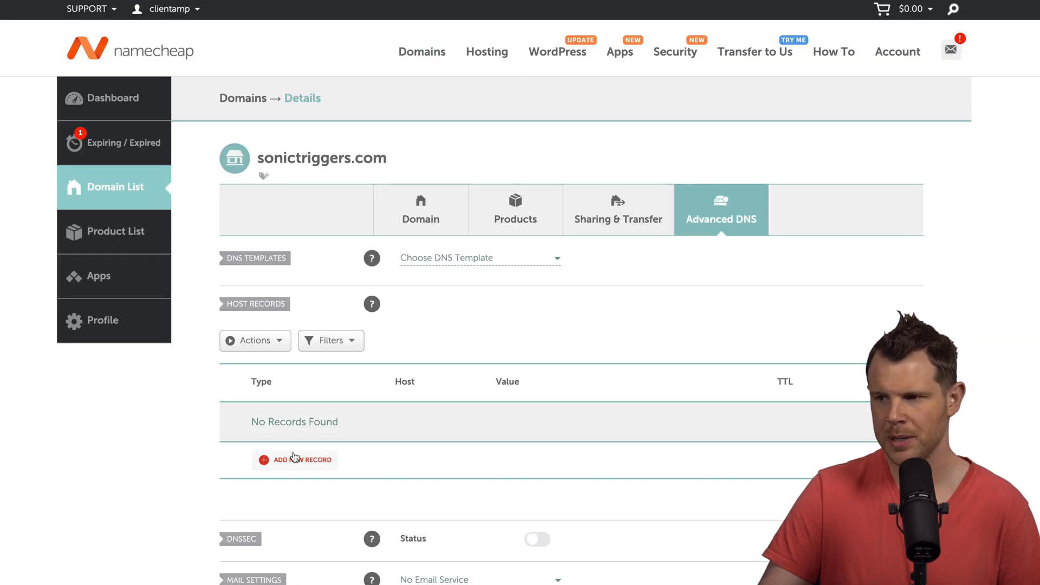
- Add and save an A record with host @ and the pasted server IP 108.61.242.22
{"action": "left_click", "coordinate": [273, 464]}
{"action": "scroll", "coordinate": [281, 468], "scroll_direction": "down", "scroll_amount": 5}
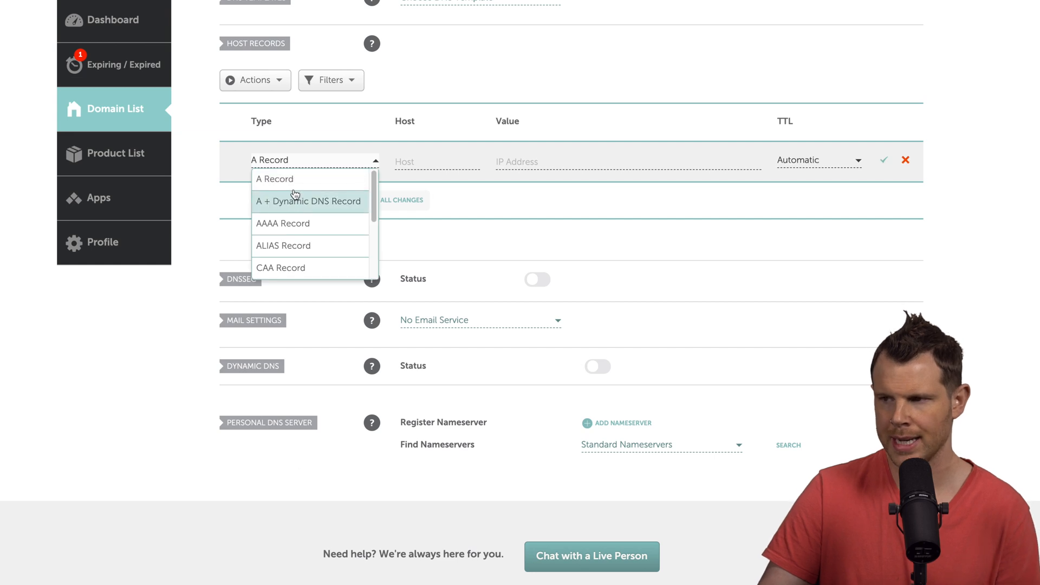
{"action": "left_click", "coordinate": [341, 176]}
{"action": "left_click", "coordinate": [423, 159]}
{"action": "type", "text": "@"}
{"action": "left_click", "coordinate": [508, 163]}
{"action": "type", "text": "108.61.242.22"}
{"action": "left_click", "coordinate": [883, 159]}
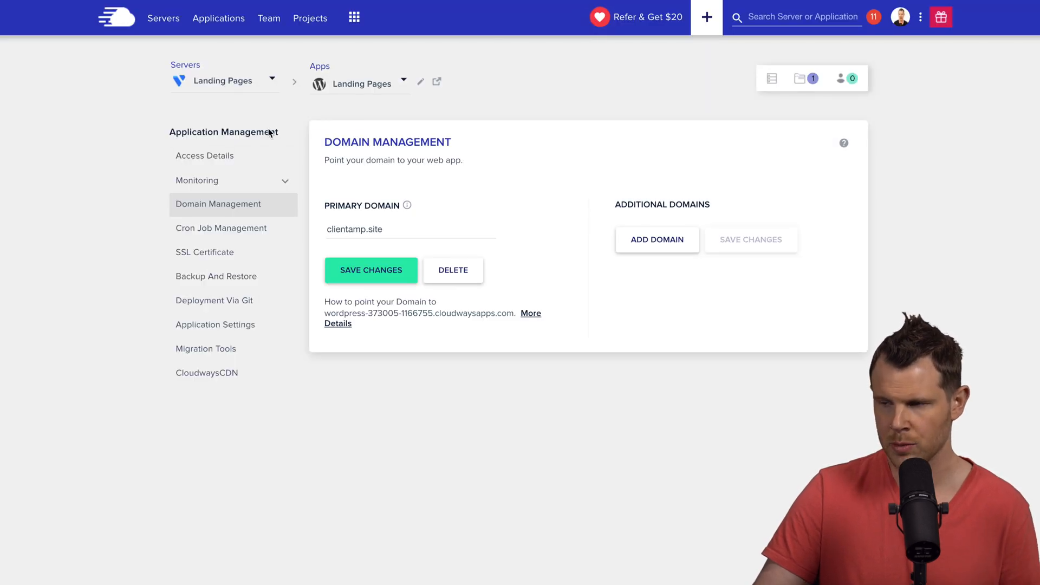
- Add sonictriggers.com as an app domain and as Domain Name 3 on the Let's Encrypt certificate
{"action": "left_click", "coordinate": [649, 243]}
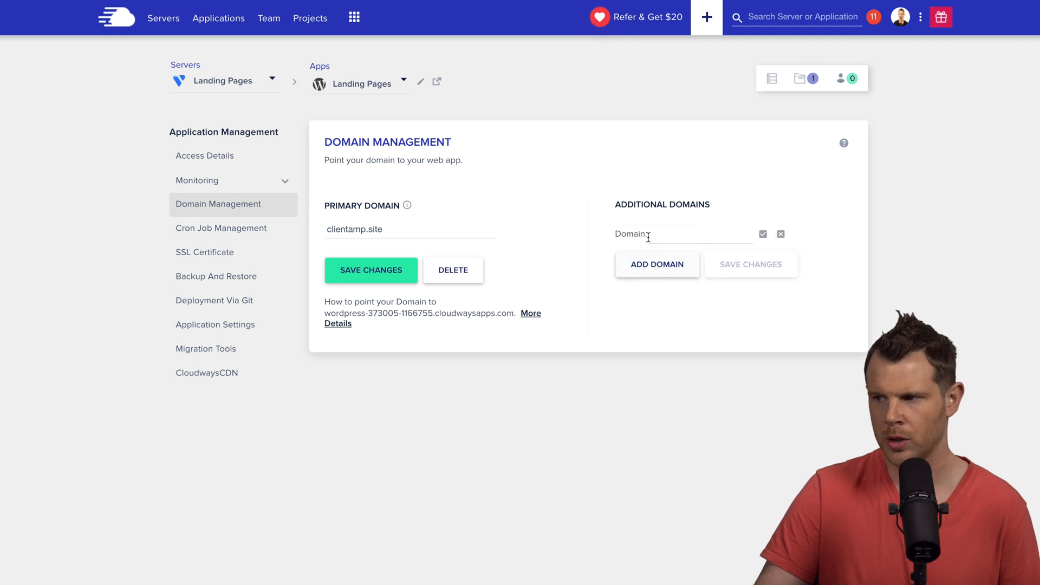
{"action": "left_click", "coordinate": [650, 233]}
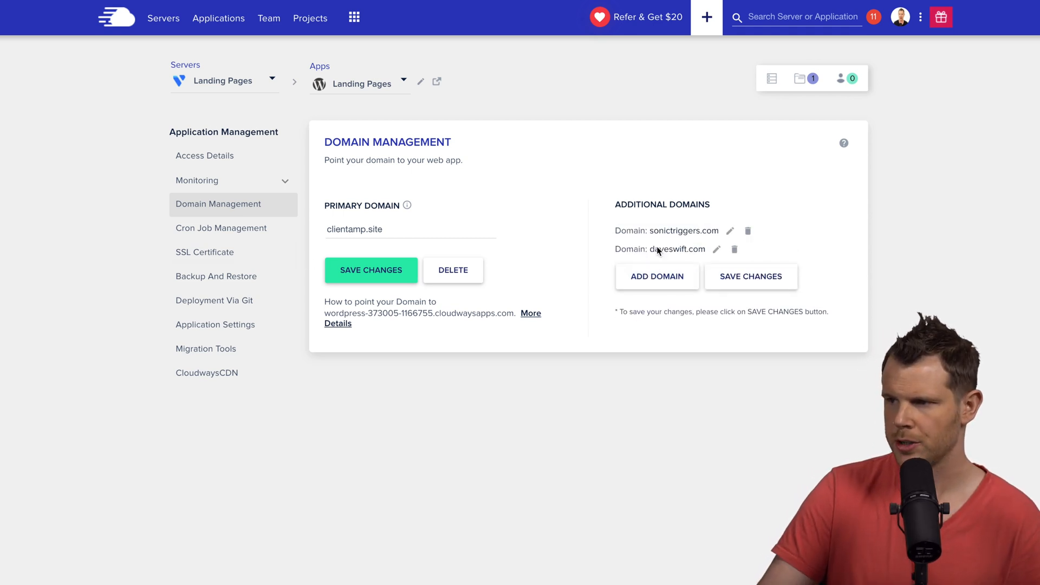
{"action": "left_click", "coordinate": [193, 258]}
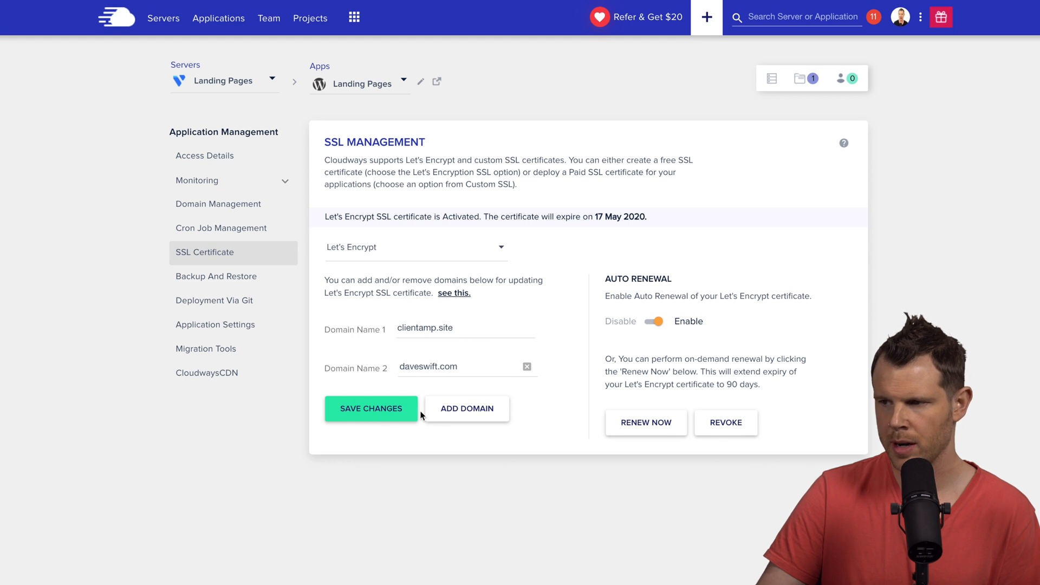
{"action": "left_click", "coordinate": [458, 413]}
{"action": "left_click", "coordinate": [426, 403]}
{"action": "type", "text": "sonictriggers.com"}
{"action": "left_click", "coordinate": [370, 447]}
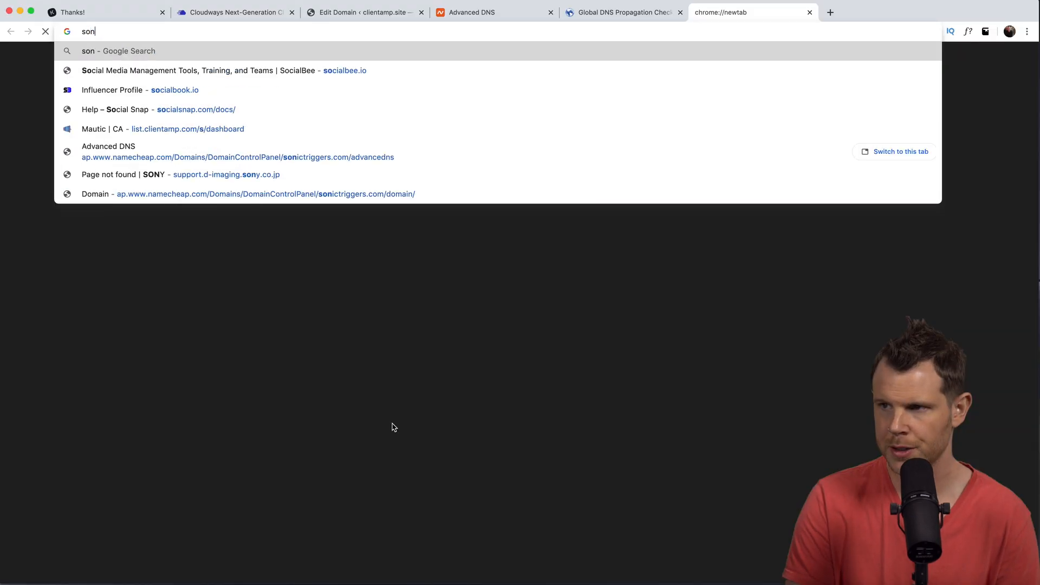
- Load sonictriggers.com in the browser, then open the WP Landing Kit settings page
{"action": "type", "text": "ctrigge"}
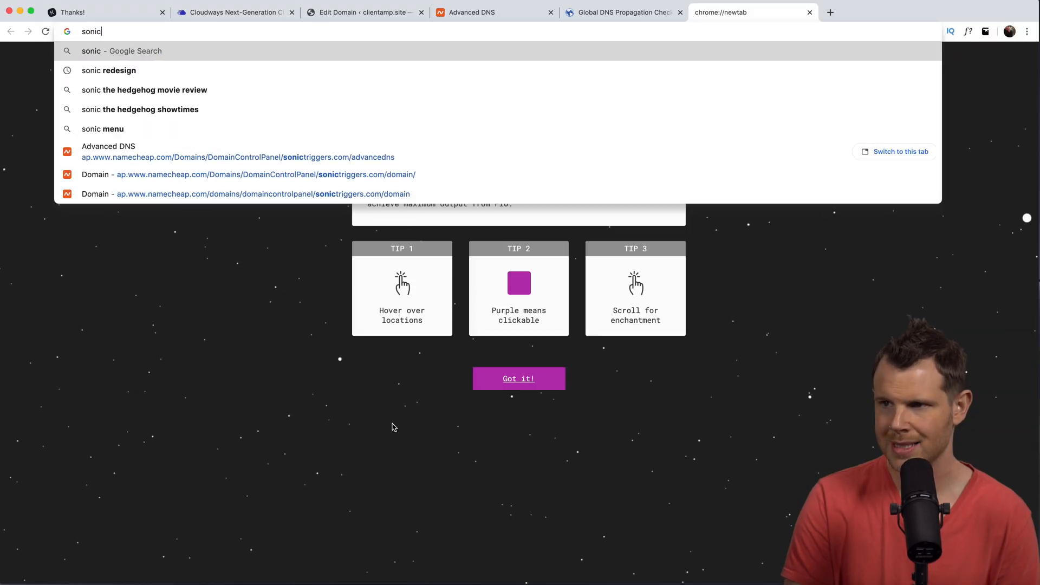
{"action": "type", "text": "rs.com"}
{"action": "key", "text": "Return"}
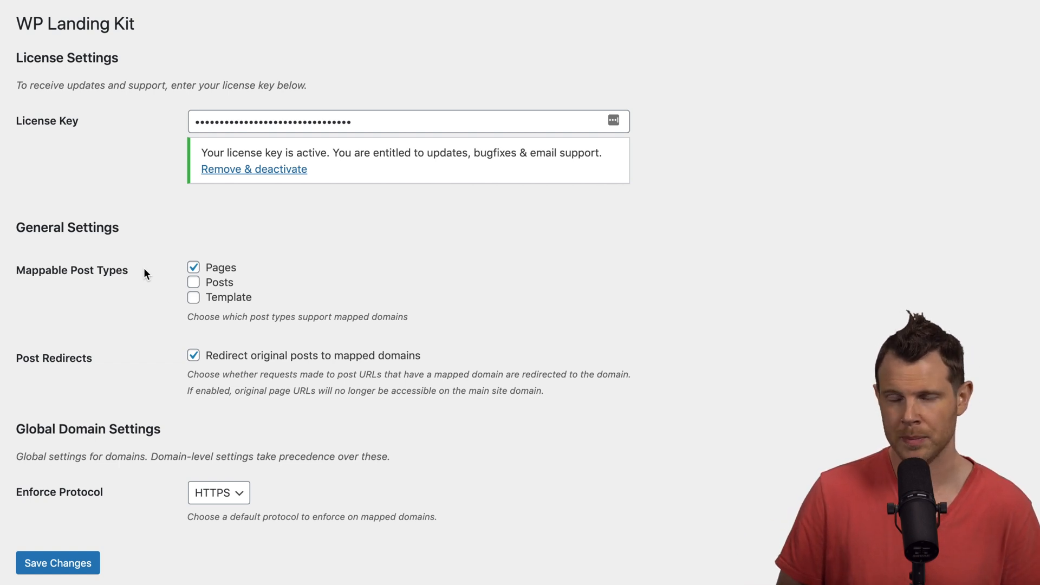
{"action": "left_click", "coordinate": [193, 266]}
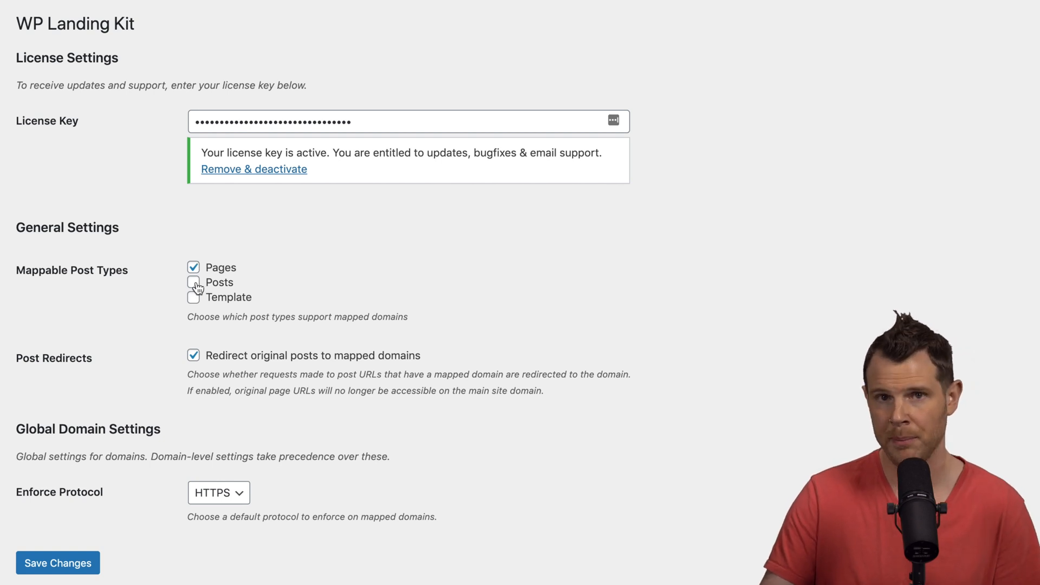